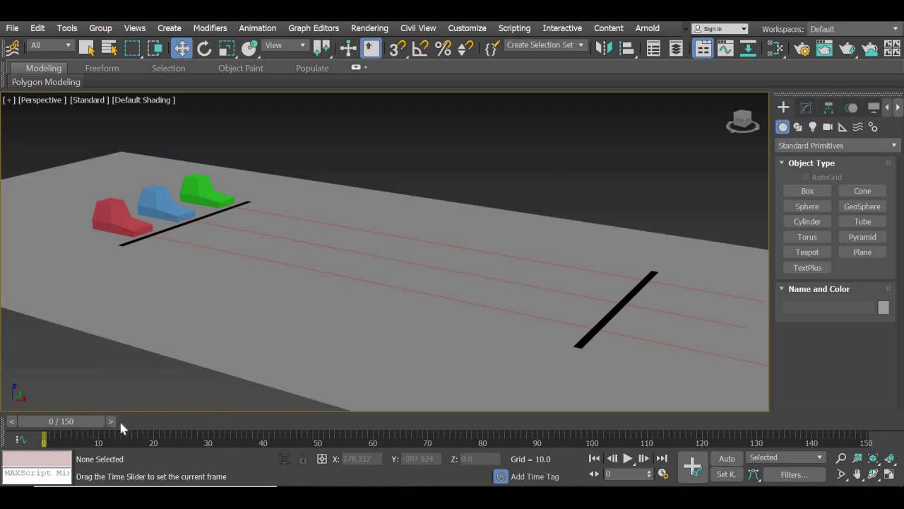
Step: Scrub the time slider forward and back to preview the three-car race
drag(83, 425, 376, 428)
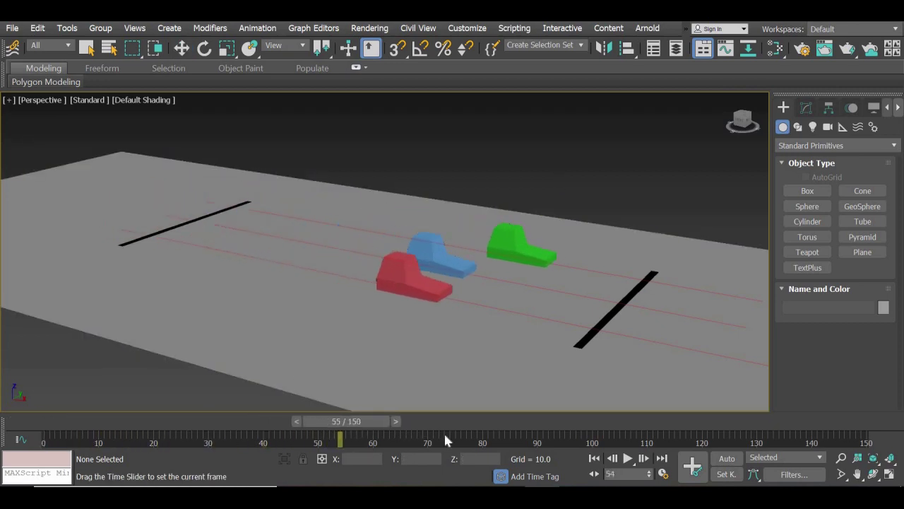
mouse_move(177, 453)
mouse_down()
mouse_move(372, 450)
mouse_move(426, 465)
mouse_up()
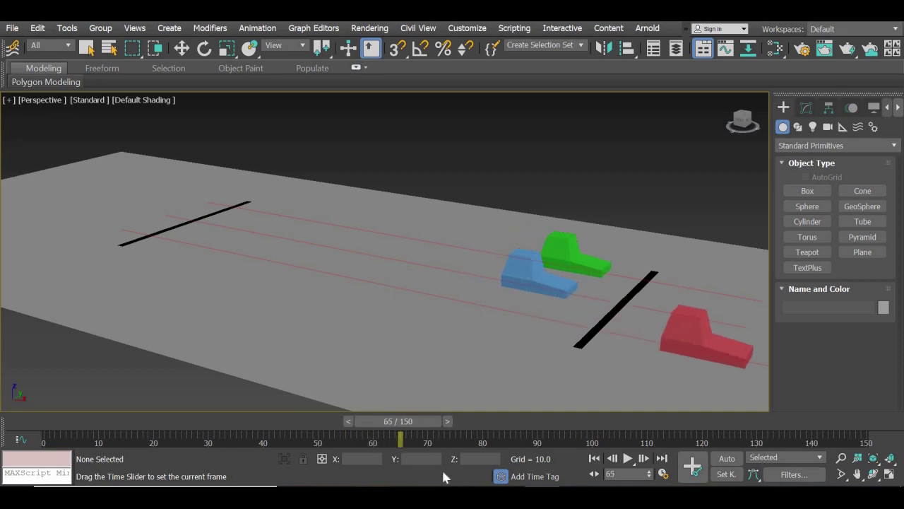
drag(250, 481, 39, 462)
drag(199, 455, 236, 454)
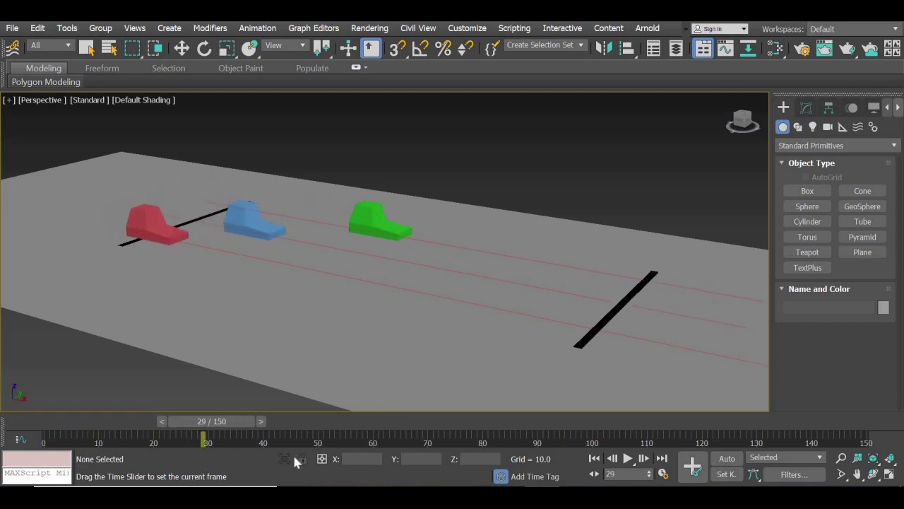
mouse_move(310, 463)
mouse_down()
mouse_move(167, 440)
mouse_move(284, 452)
mouse_move(530, 452)
mouse_up()
Step: Return to the first frame, replay the race past the finish line, and bring up the File menu
key(Home)
key(w)
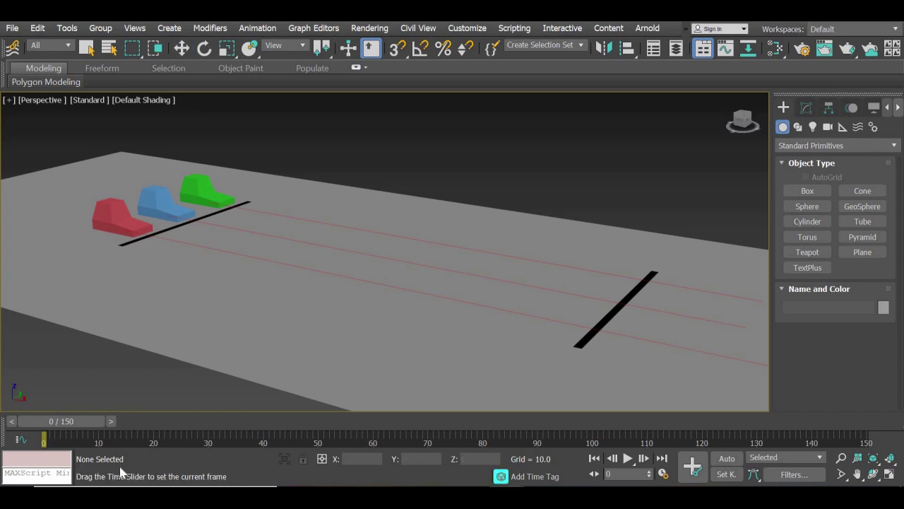
mouse_move(71, 422)
mouse_down()
mouse_move(323, 473)
mouse_move(409, 465)
mouse_up()
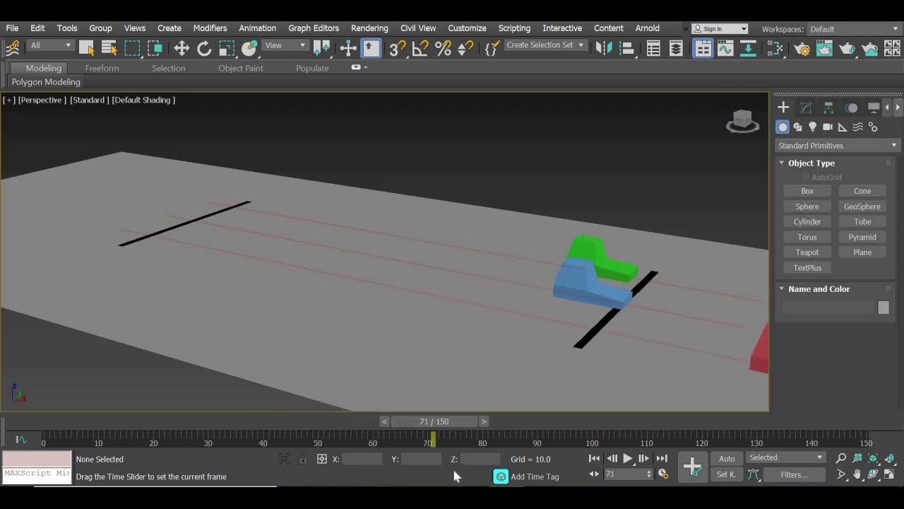
mouse_move(408, 465)
mouse_down()
mouse_move(565, 472)
mouse_move(242, 478)
mouse_up()
drag(241, 438, 685, 438)
key(w)
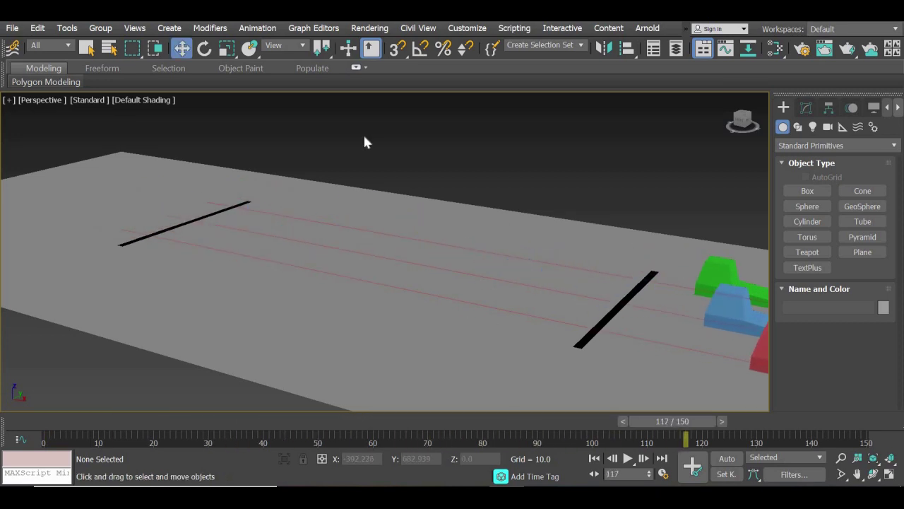
click(13, 29)
Step: Reset the scene and draw a new wide, low box, Box001, in the Top viewport
click(31, 65)
click(410, 276)
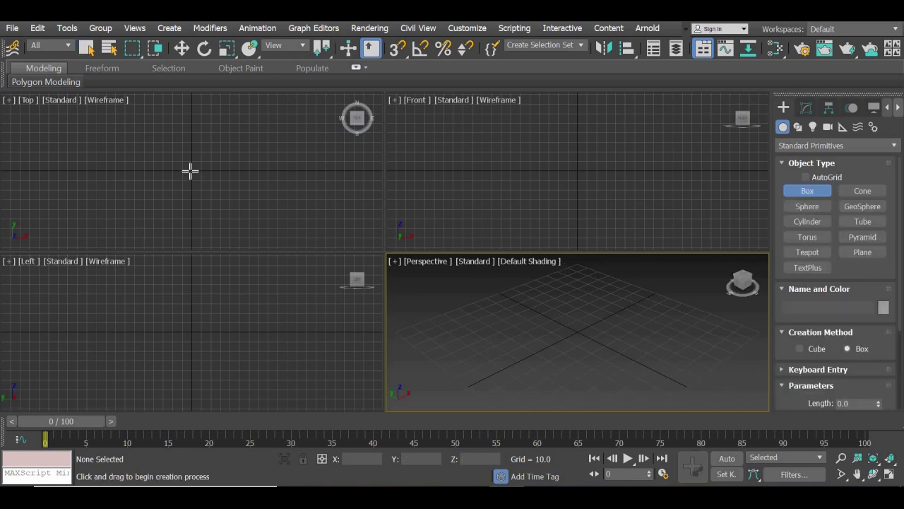
drag(190, 170, 300, 236)
click(301, 206)
click(181, 47)
key(z)
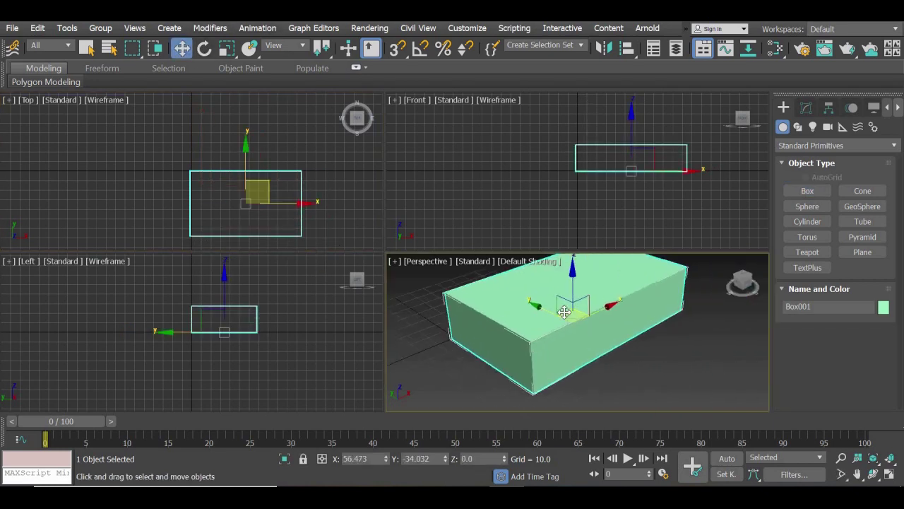
Step: Display the Perspective view with Edged Faces, reselect Box001 and show its Modify parameters
click(538, 261)
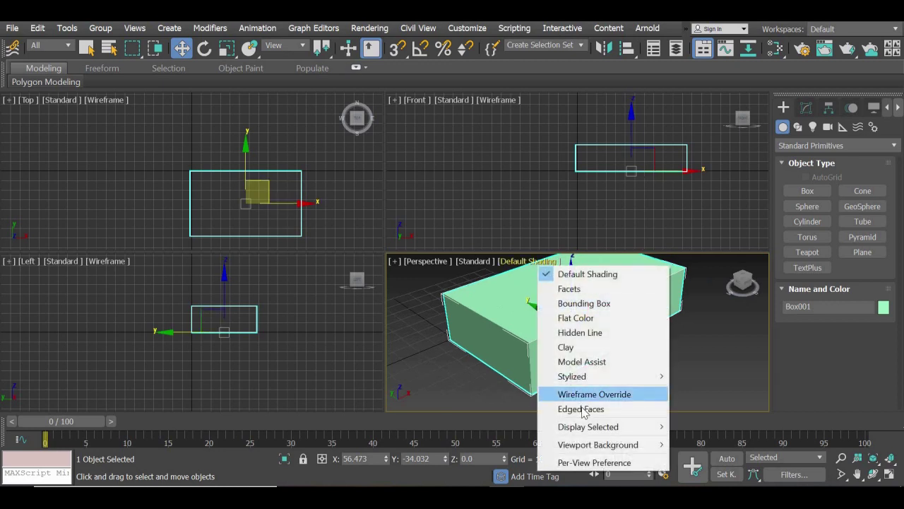
click(605, 409)
click(653, 385)
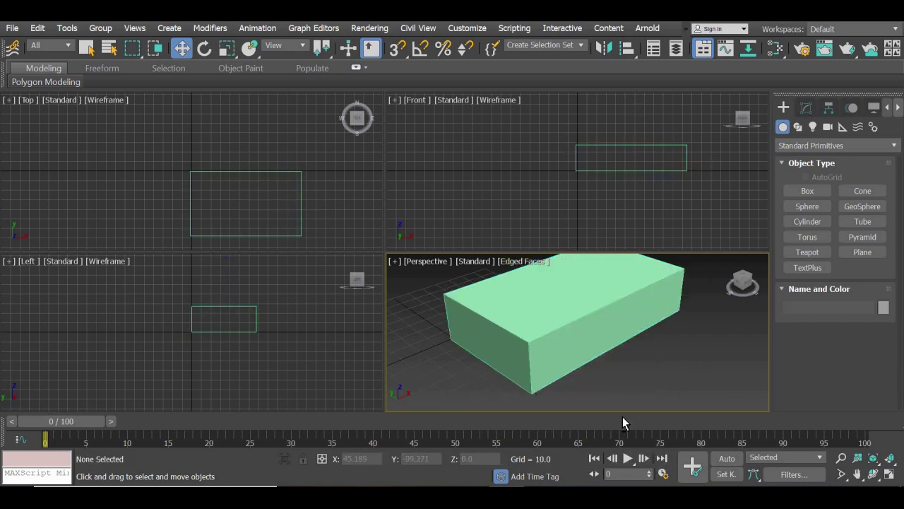
mouse_move(623, 416)
alt+middle_down()
mouse_move(564, 360)
mouse_move(551, 365)
mouse_move(743, 282)
alt+middle_up()
click(557, 374)
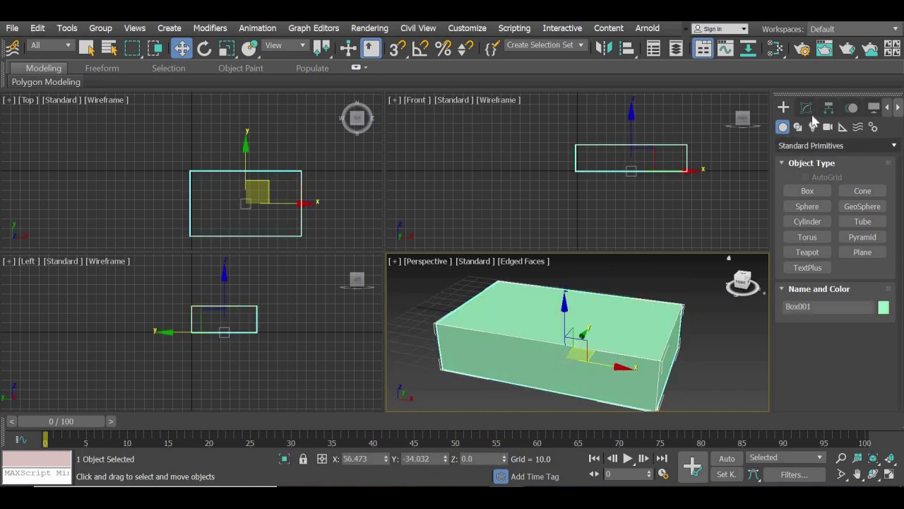
click(806, 108)
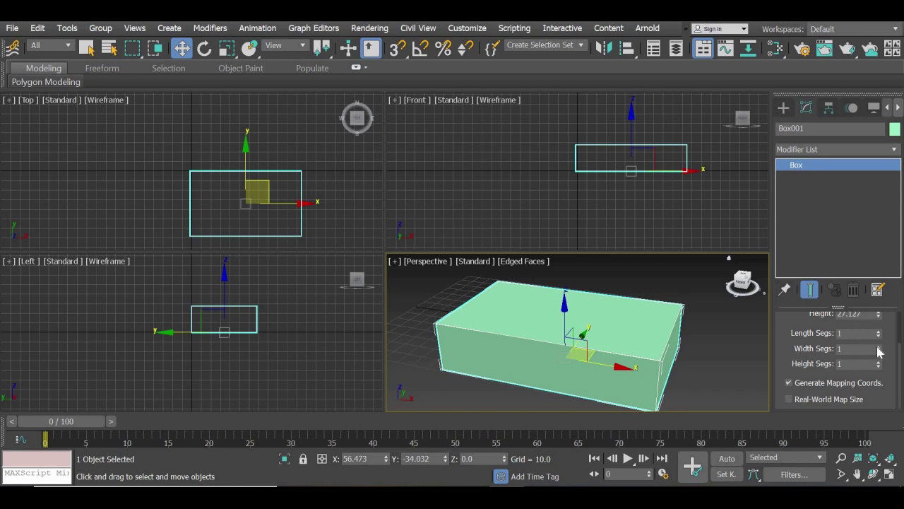
right_click(526, 343)
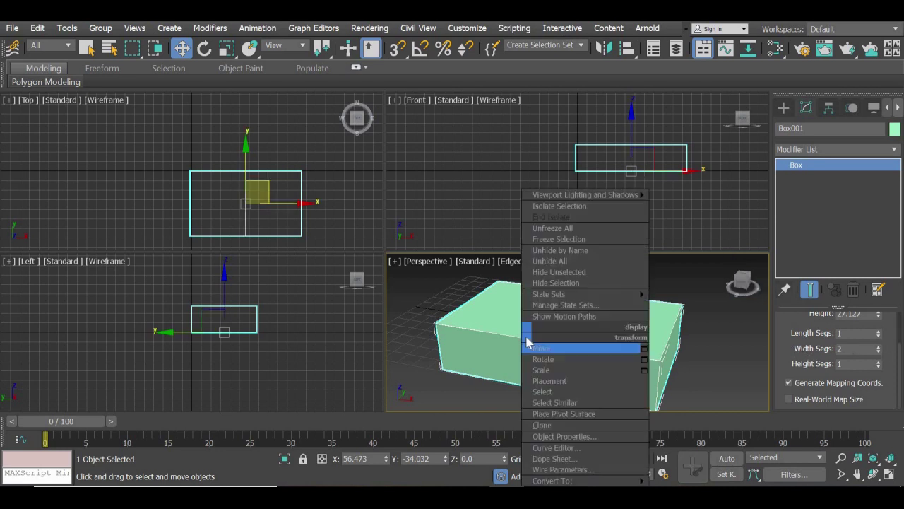
mouse_move(580, 481)
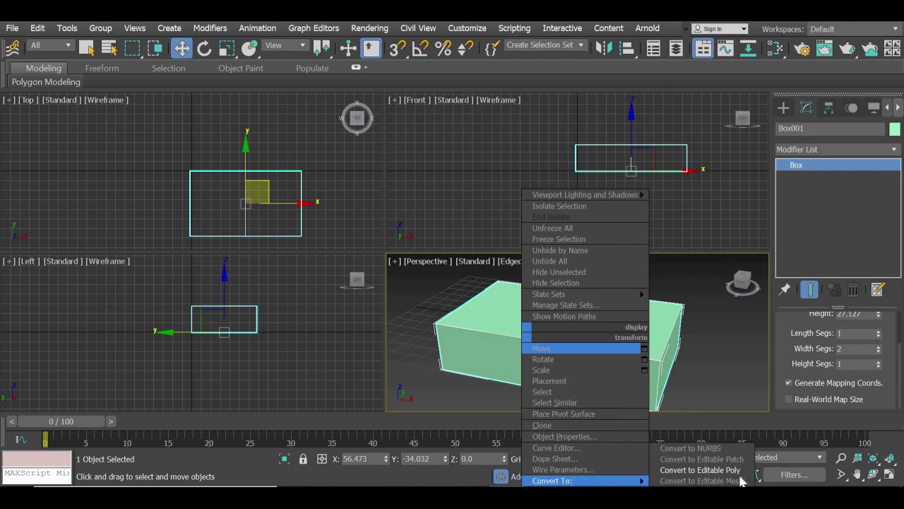
Step: Convert Box001 to Editable Poly and extrude its left top polygon upward into a cabin
click(738, 470)
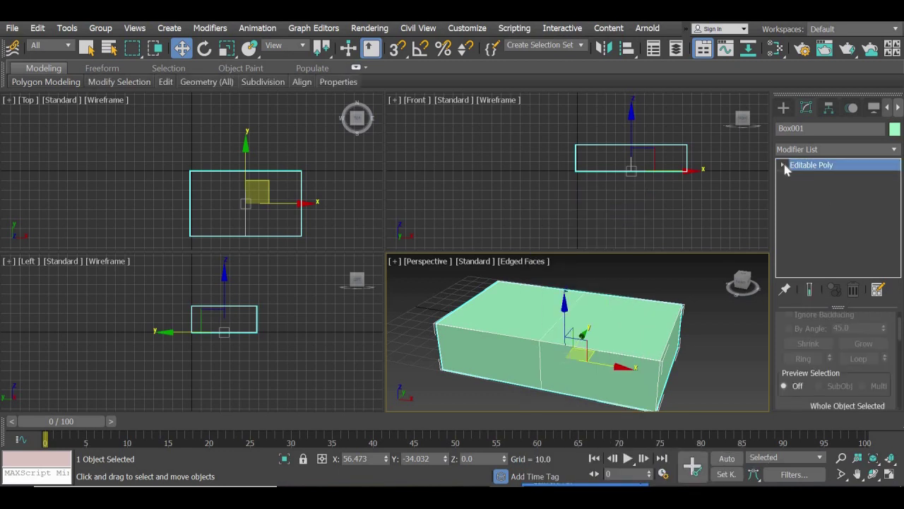
key(4)
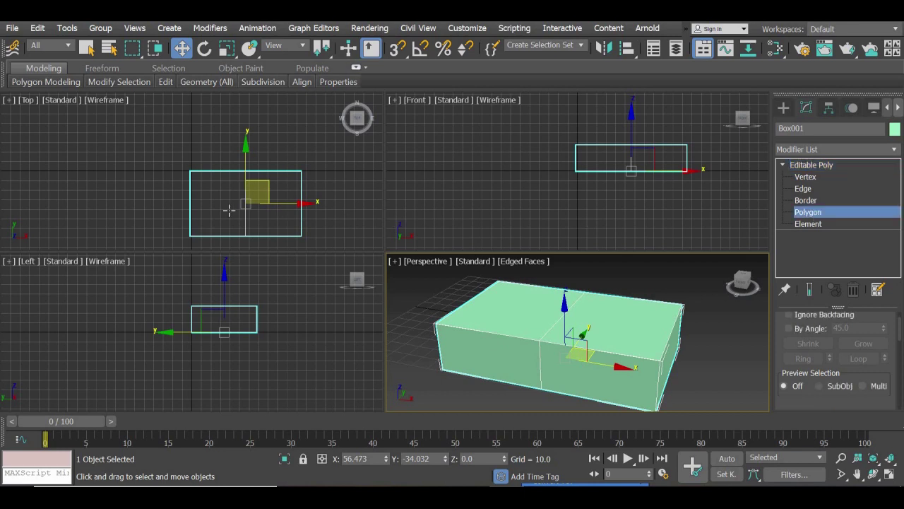
click(226, 212)
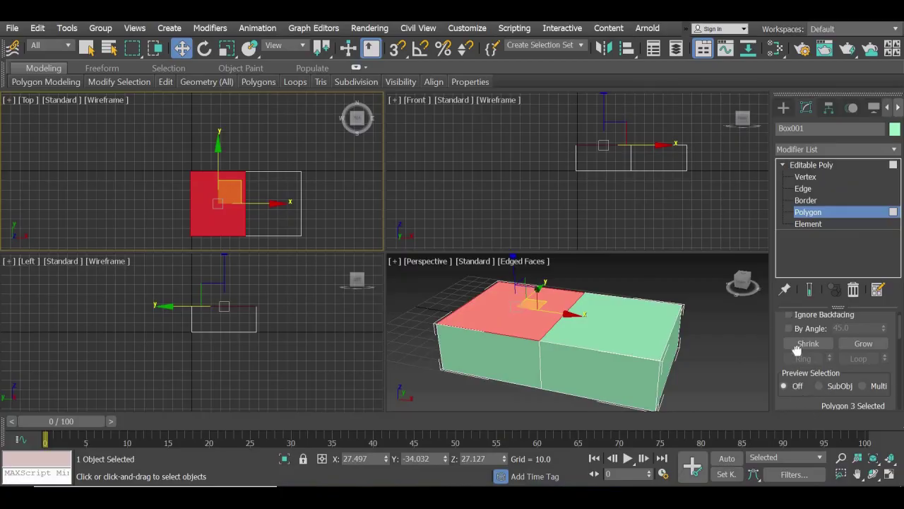
scroll(797, 341, down, 5)
scroll(798, 343, down, 3)
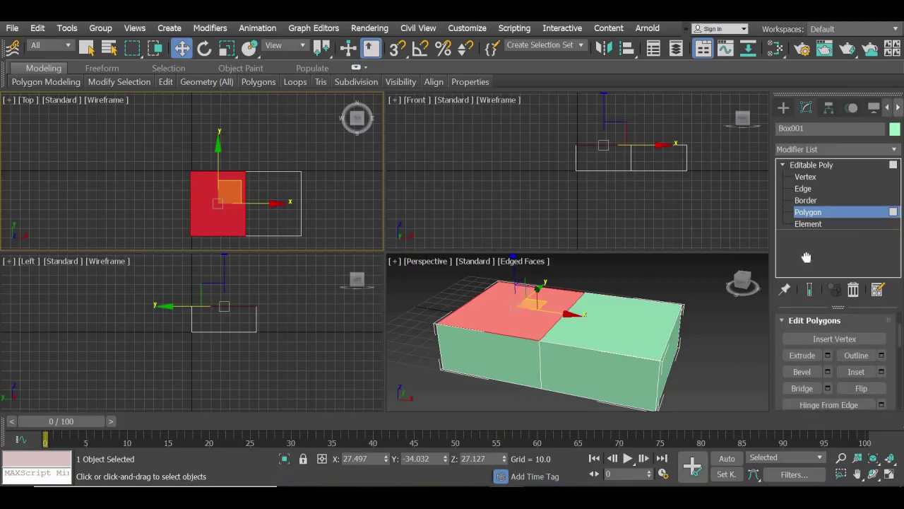
click(829, 349)
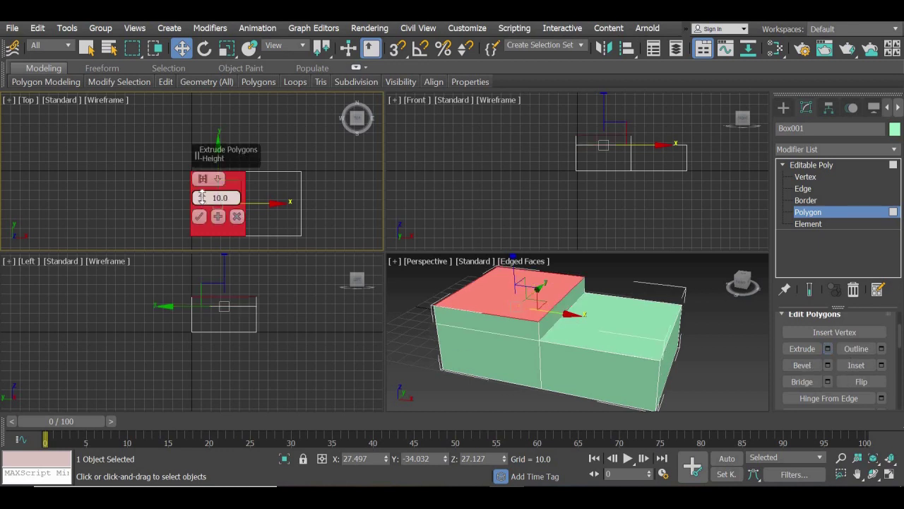
drag(202, 197, 204, 135)
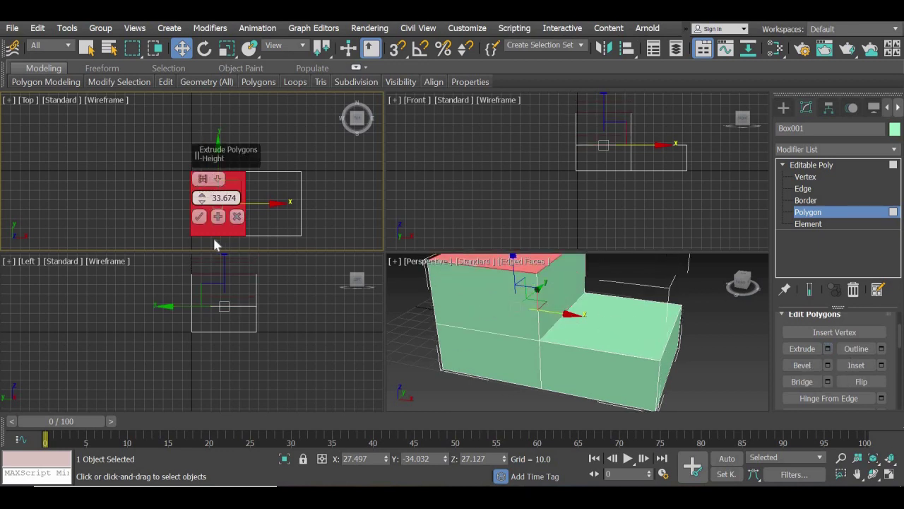
click(200, 217)
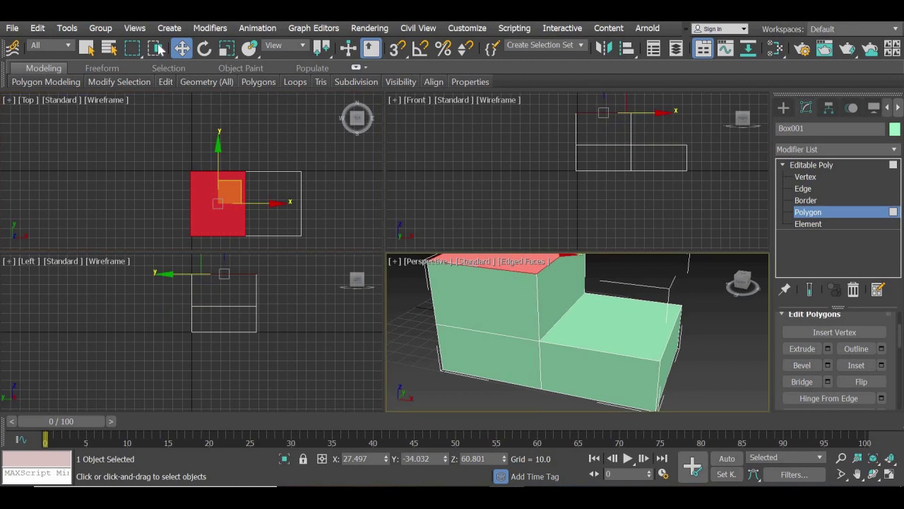
Step: Scale the extruded top face down so the cabin tapers
scroll(596, 363, down, 3)
click(227, 47)
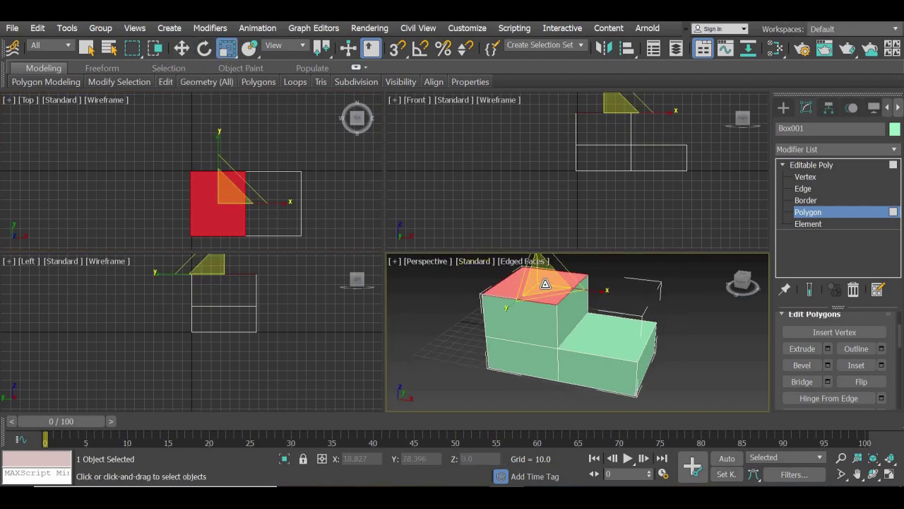
drag(542, 294, 640, 128)
key(w)
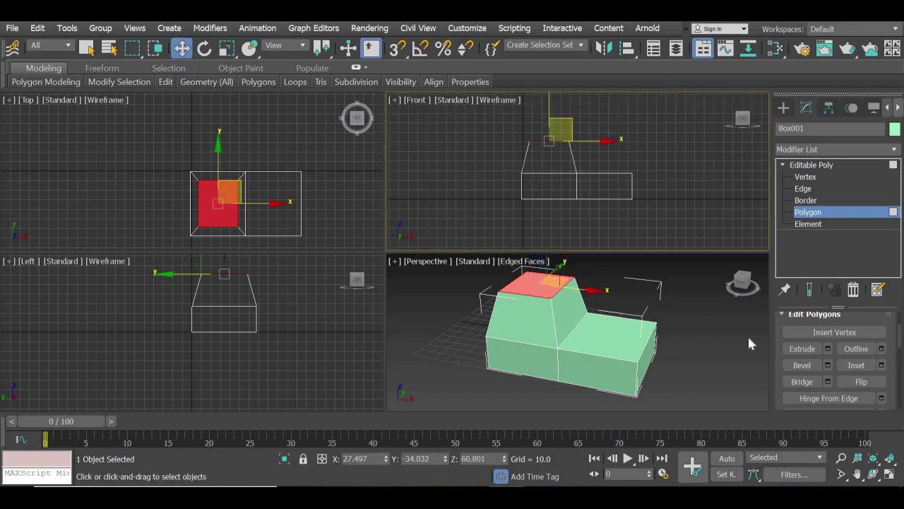
Step: Move vertices in the Front view to slope the hood and slant the windshield
middle_drag(668, 147, 559, 183)
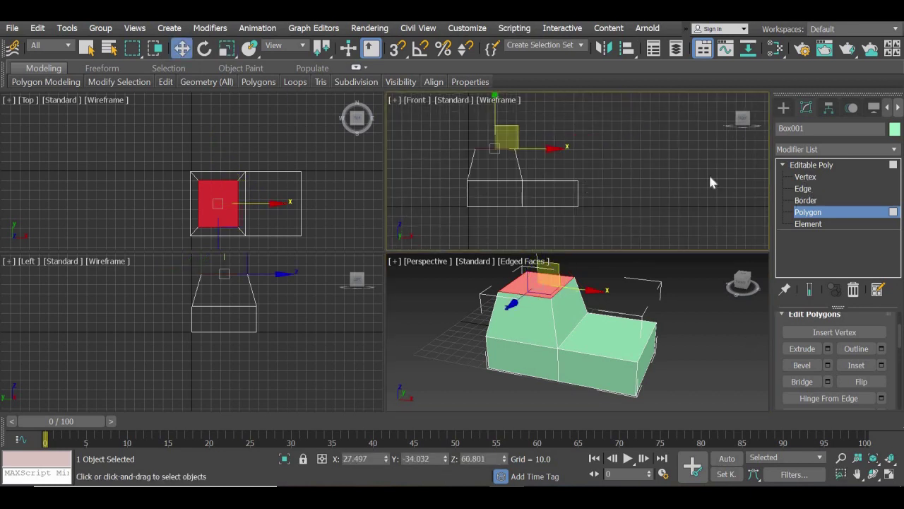
key(1)
drag(570, 198, 587, 169)
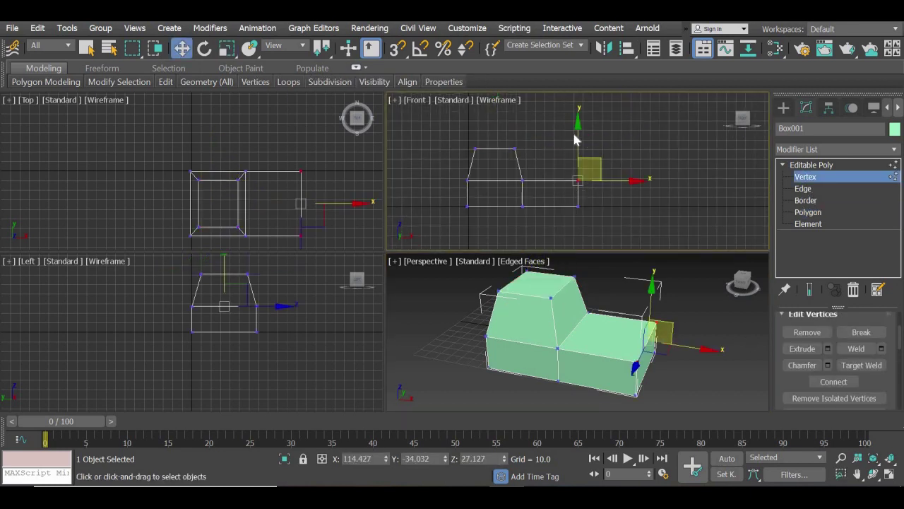
drag(575, 131, 578, 145)
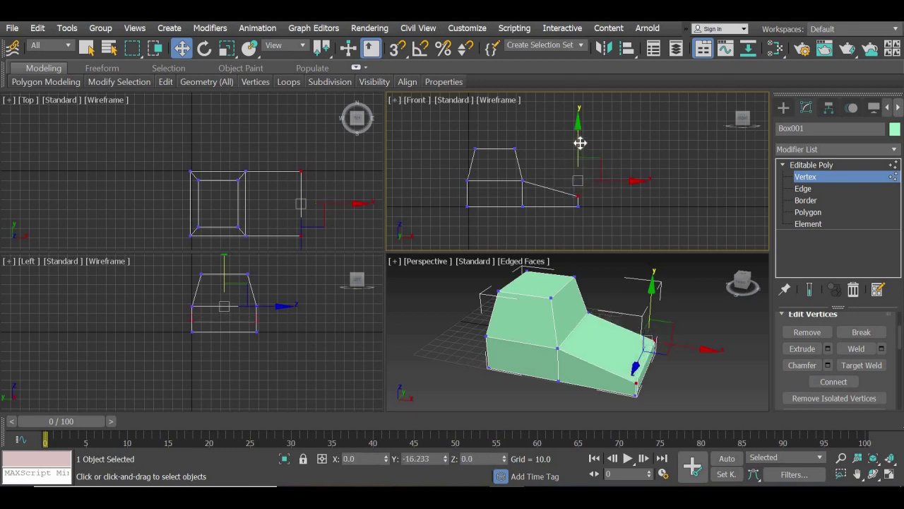
drag(546, 154, 460, 137)
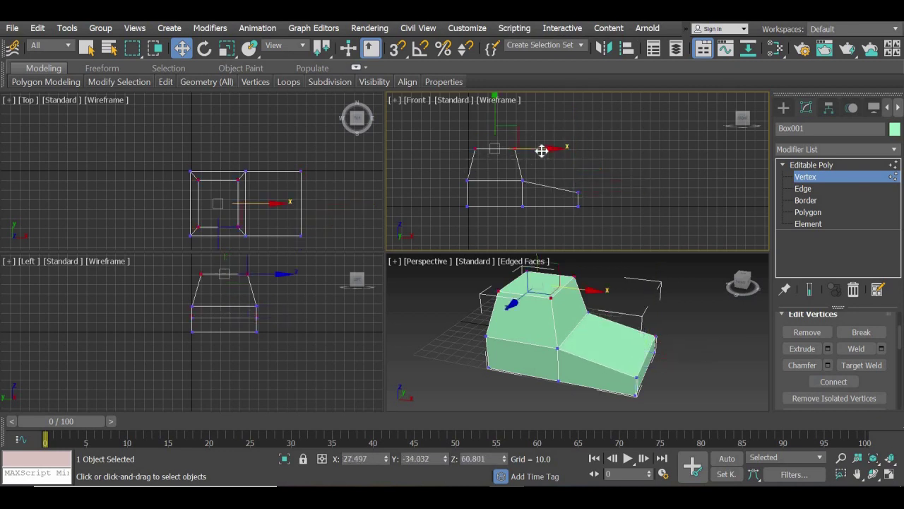
drag(548, 150, 539, 150)
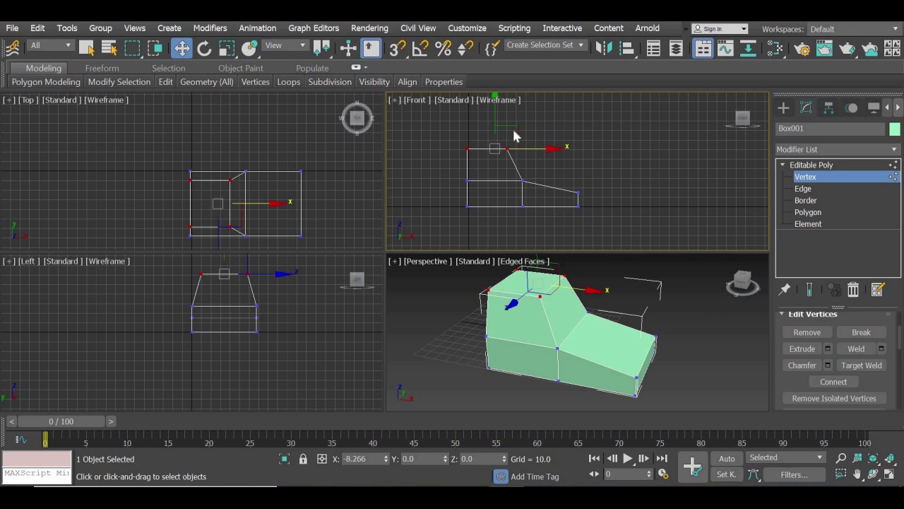
drag(487, 114, 486, 120)
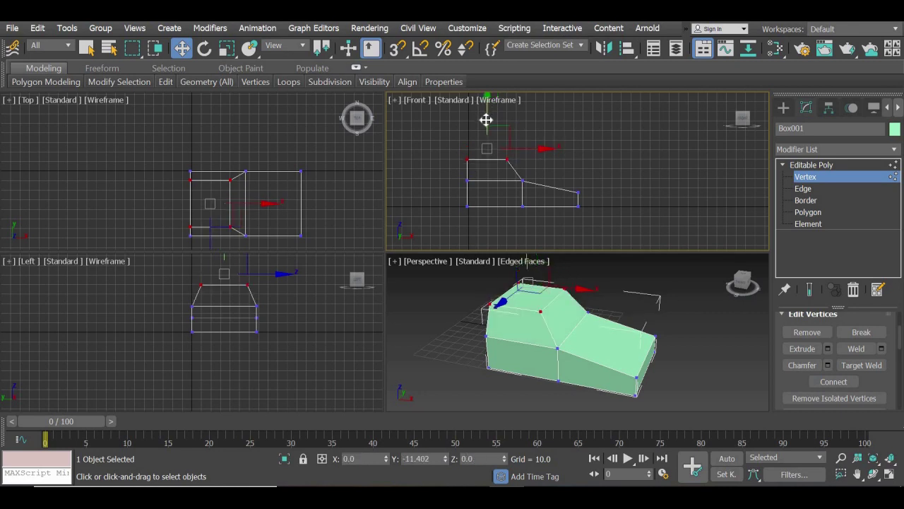
Step: Leave polygon editing and reposition the Box001 car body up and left in the Top view
click(784, 107)
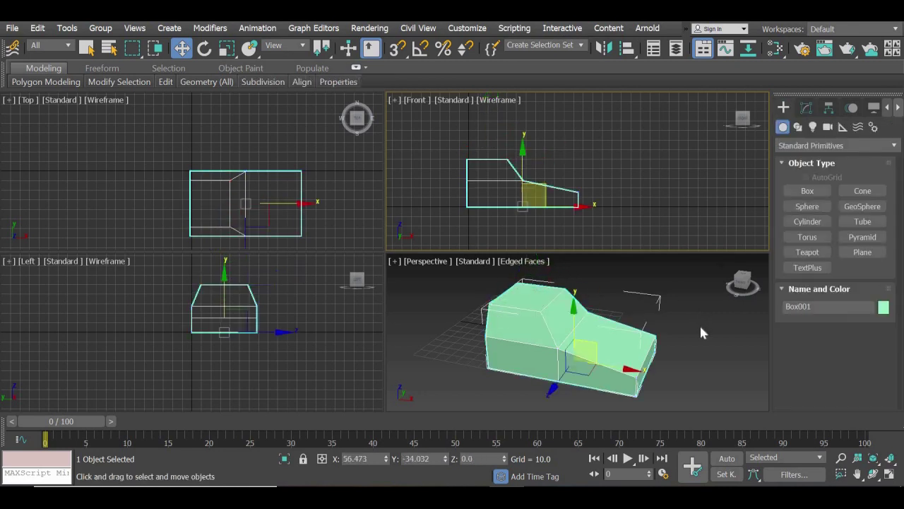
click(699, 323)
scroll(574, 346, down, 3)
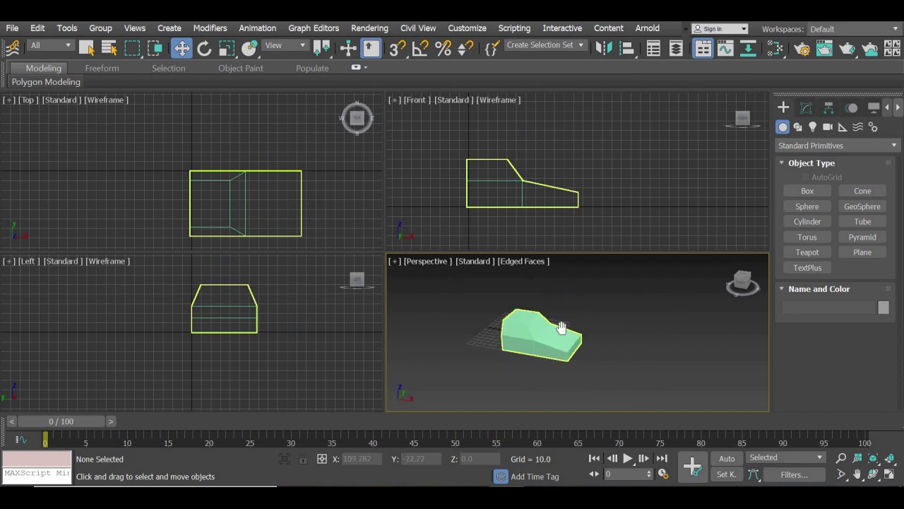
middle_drag(155, 128, 169, 209)
scroll(154, 136, down, 3)
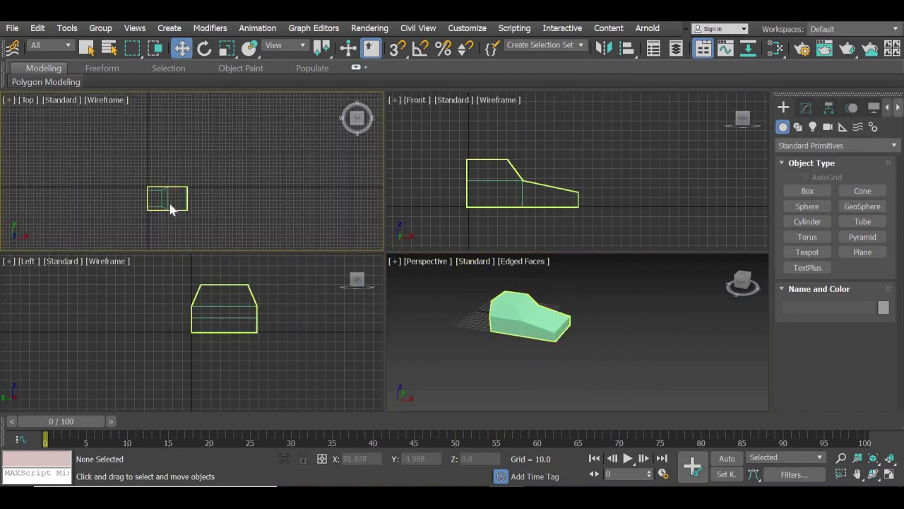
click(171, 194)
drag(187, 179, 127, 125)
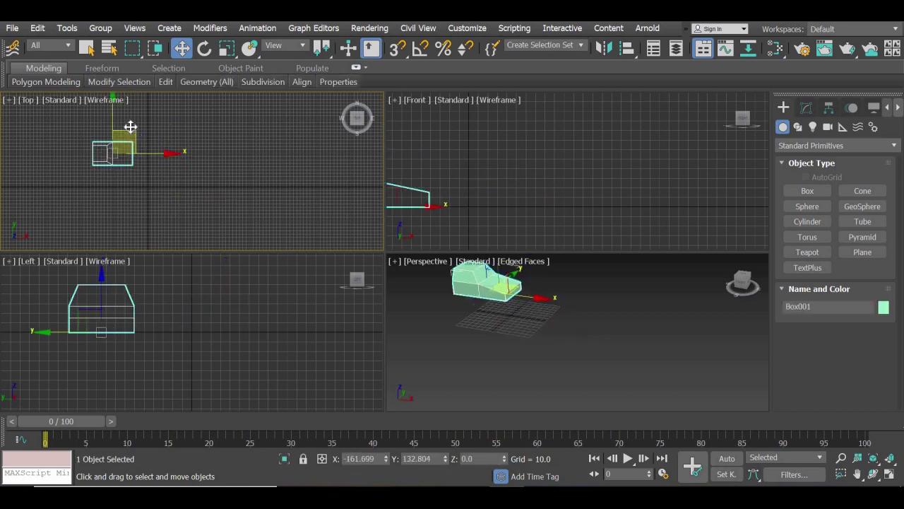
middle_drag(582, 346, 629, 335)
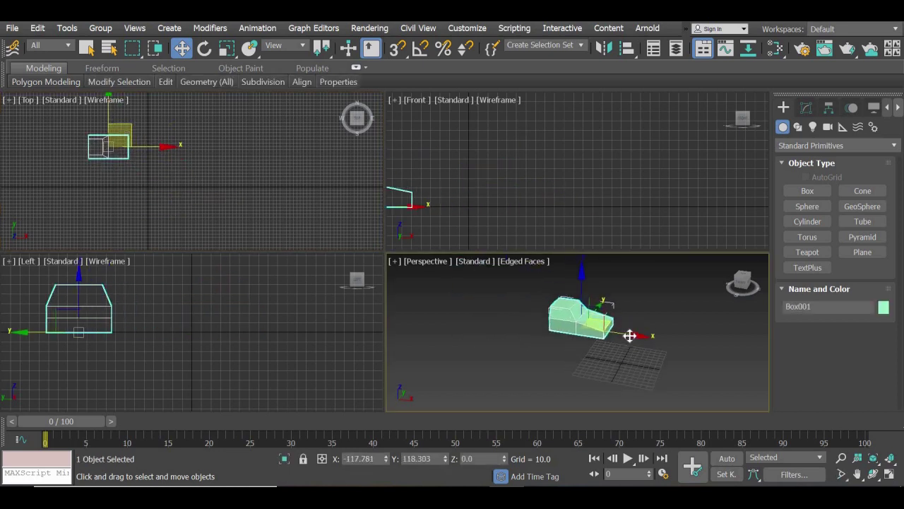
drag(630, 335, 569, 332)
middle_drag(179, 202, 199, 191)
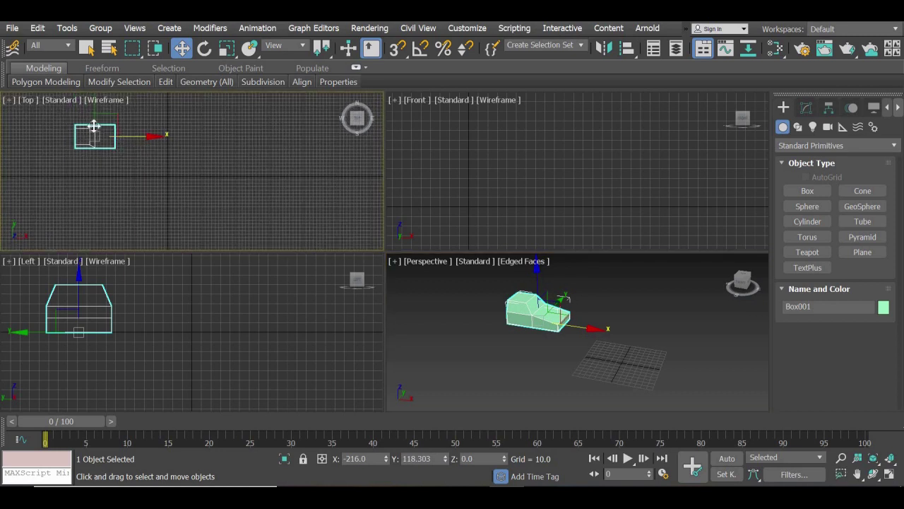
Step: Shift-drag two copies, Box002 and Box003, lined up below the original car body
shift+drag(97, 162, 97, 214)
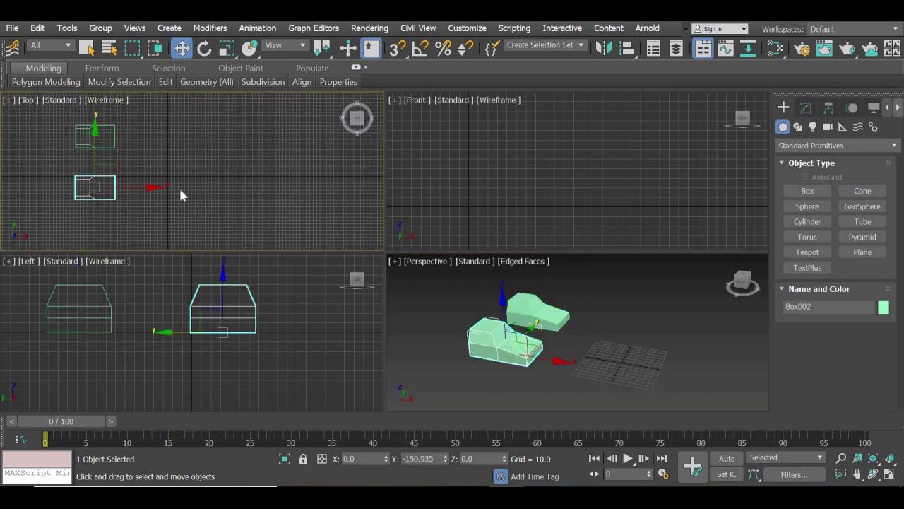
click(454, 314)
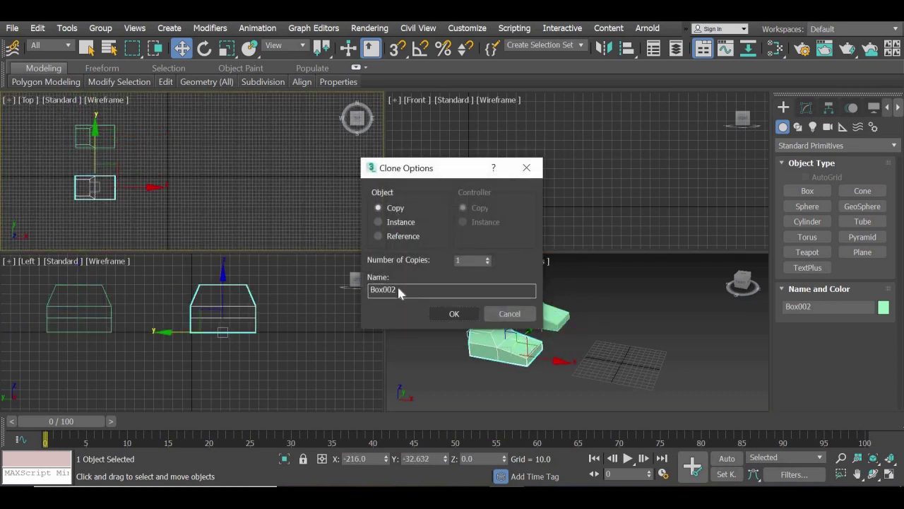
middle_drag(120, 181, 134, 175)
scroll(134, 174, down, 2)
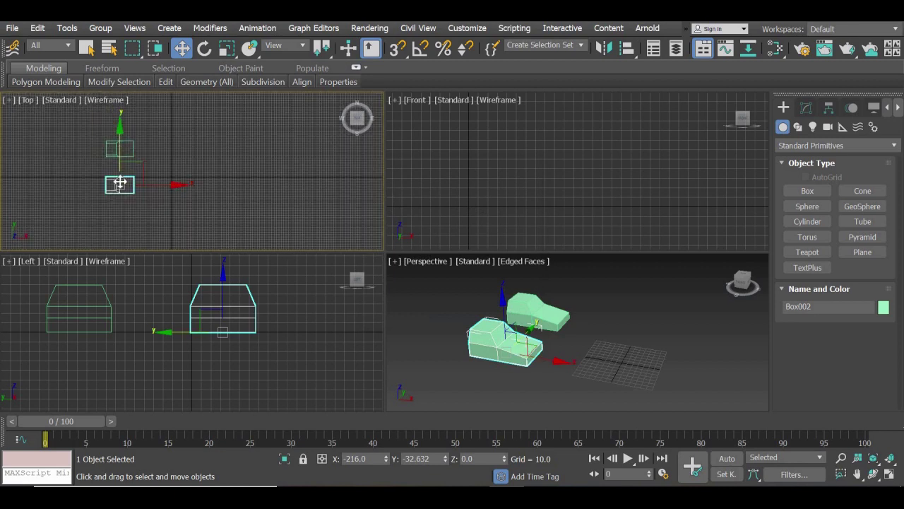
shift+drag(121, 185, 120, 221)
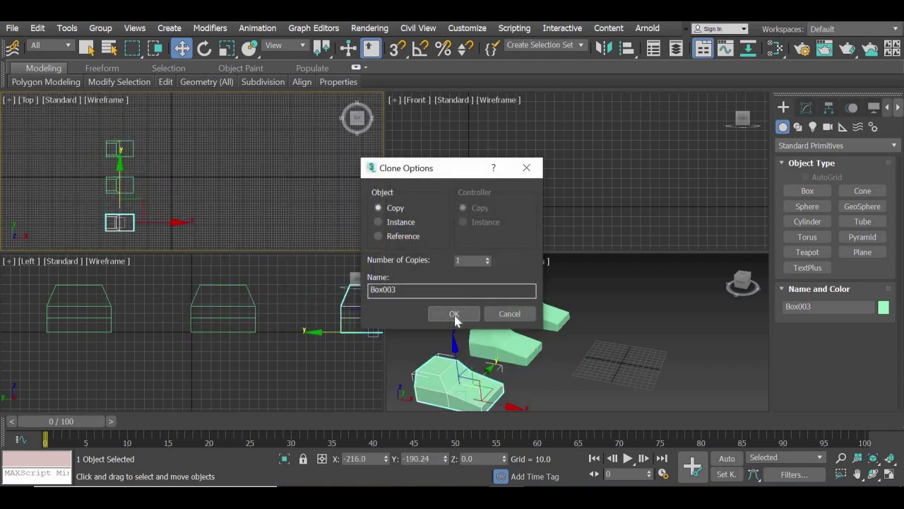
click(456, 313)
middle_drag(532, 325, 537, 294)
Step: Colour Box003 red, Box002 blue and Box001 yellow-green using Object Color
click(883, 307)
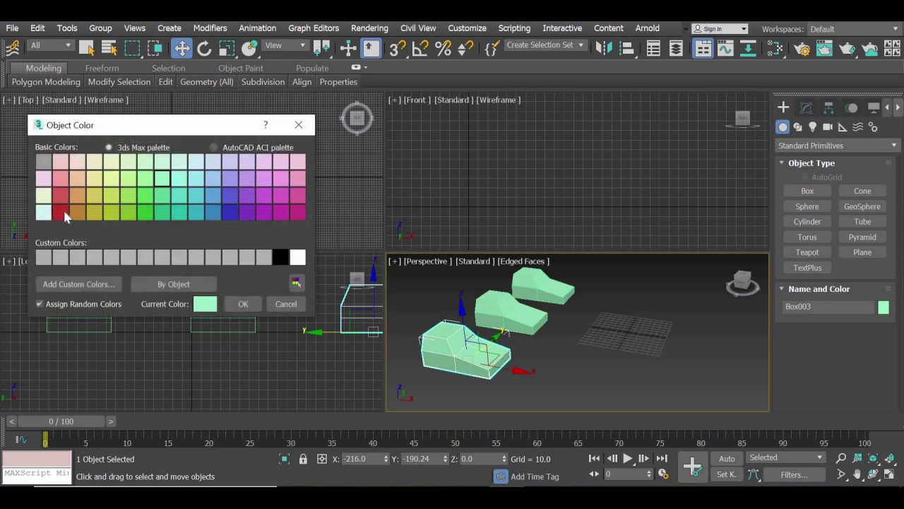
click(243, 303)
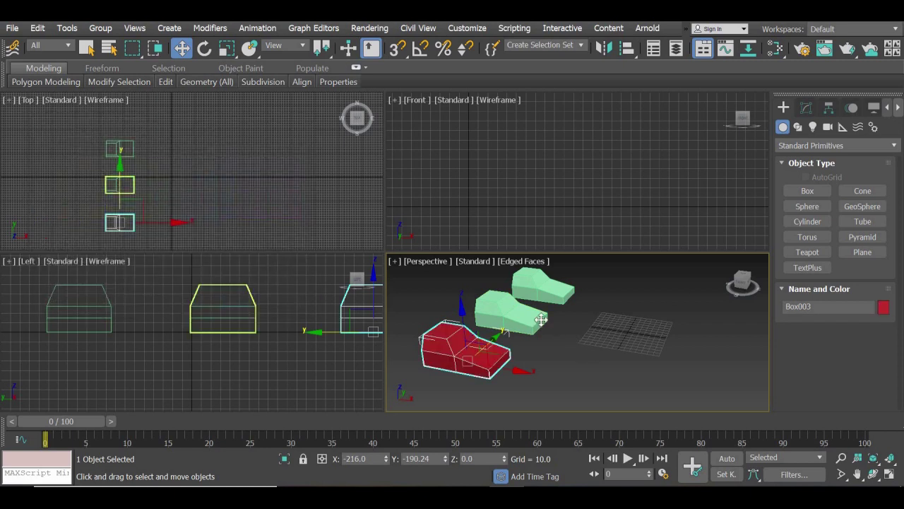
click(540, 312)
click(883, 310)
click(229, 212)
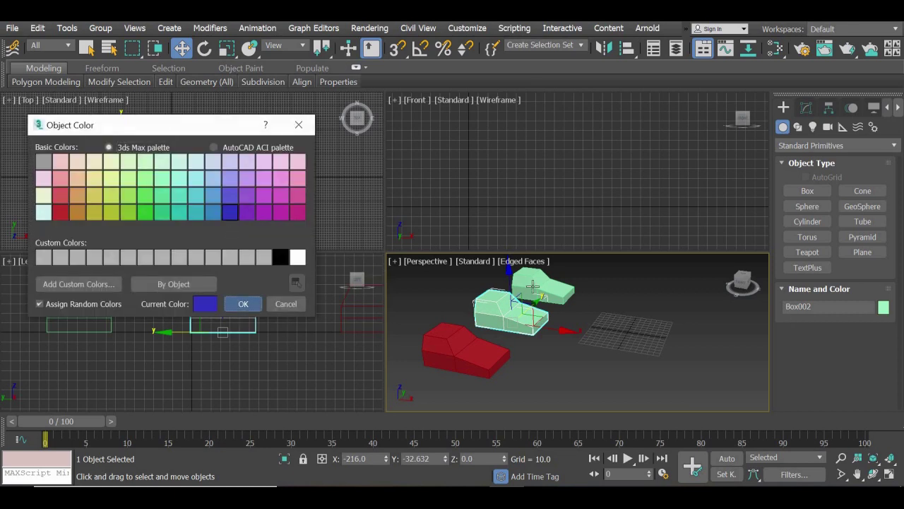
click(243, 304)
click(542, 286)
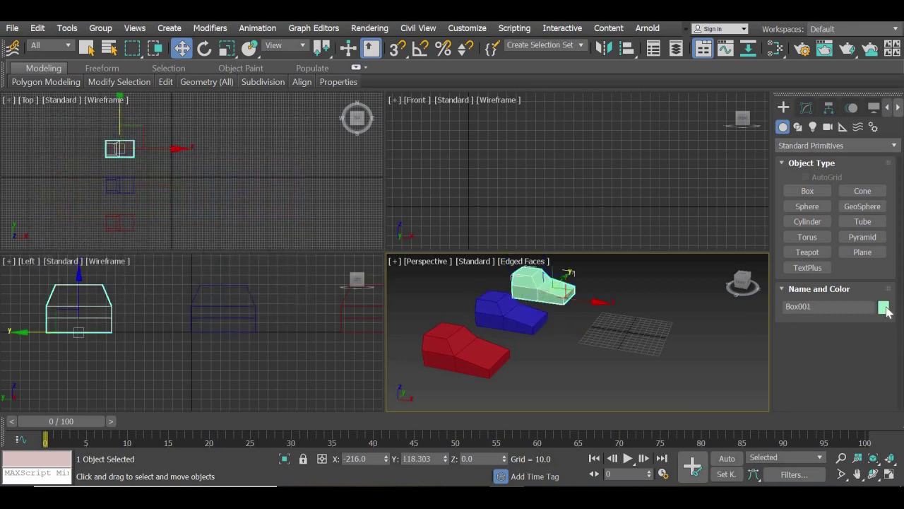
click(883, 308)
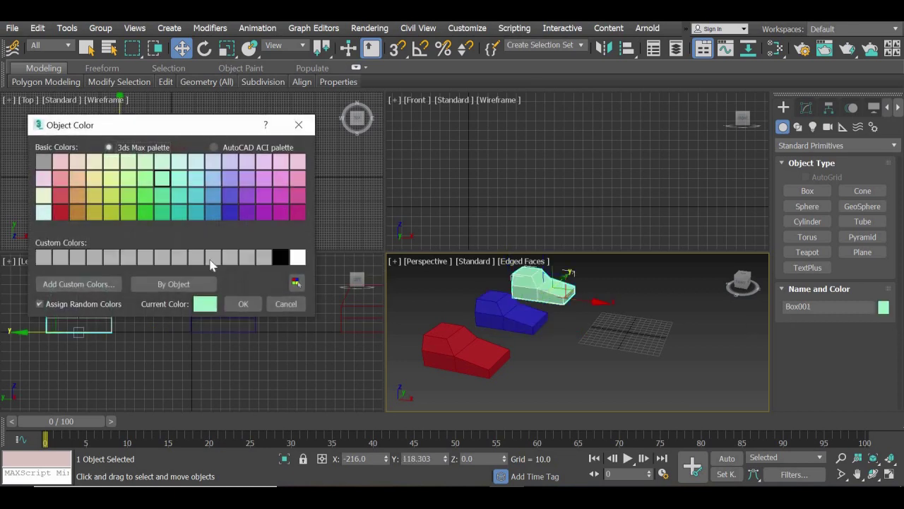
click(128, 195)
click(243, 304)
click(632, 360)
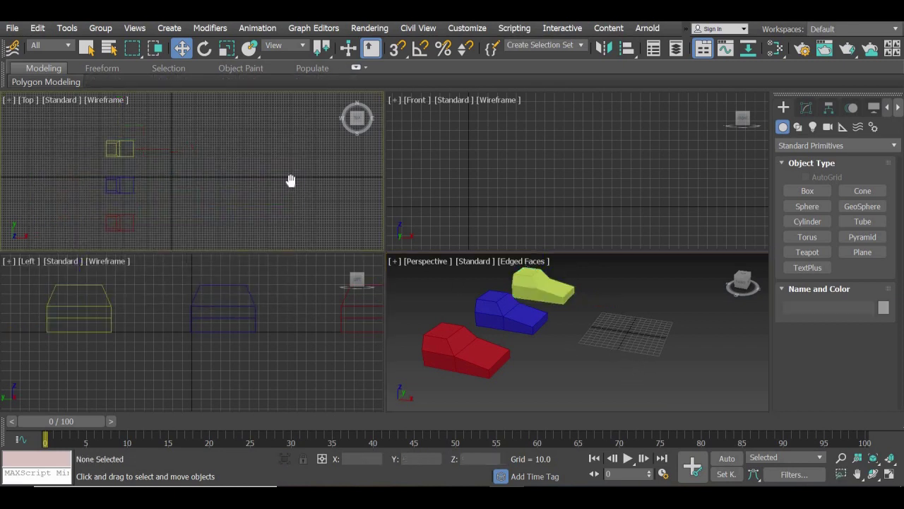
scroll(290, 178, down, 2)
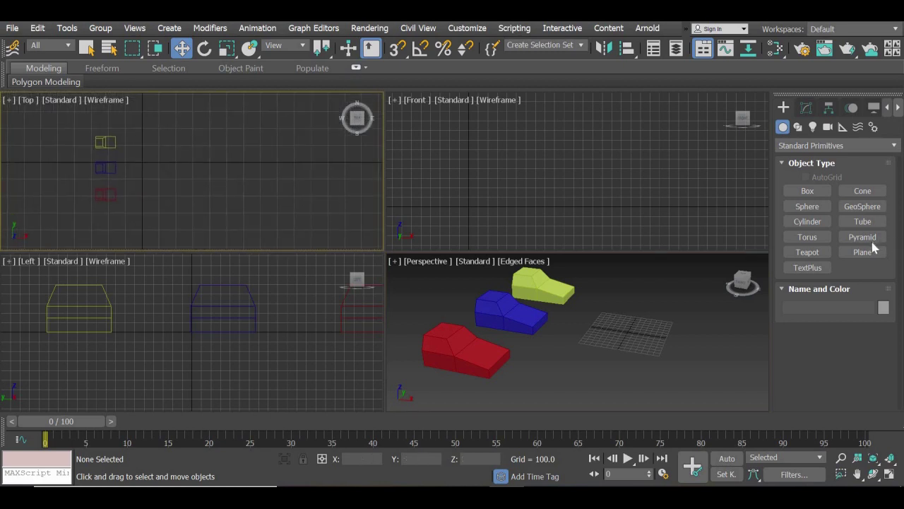
Step: Create a large plane, Plane001, beneath the cars and colour it grey
click(862, 252)
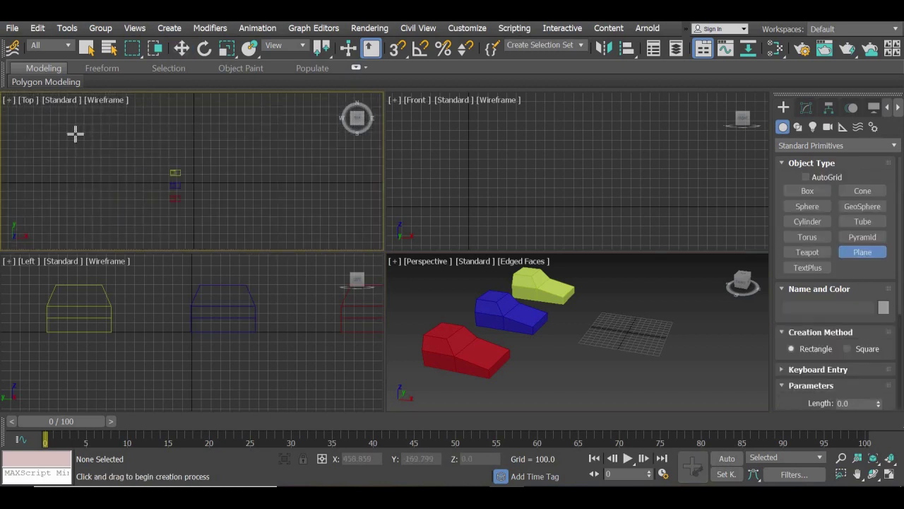
mouse_move(97, 143)
mouse_down()
mouse_move(430, 251)
mouse_move(200, 69)
mouse_up()
key(w)
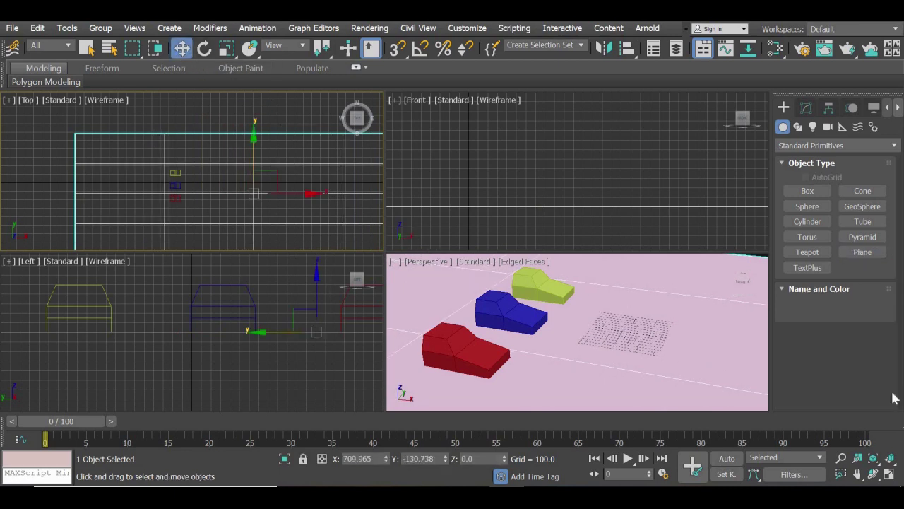
click(883, 307)
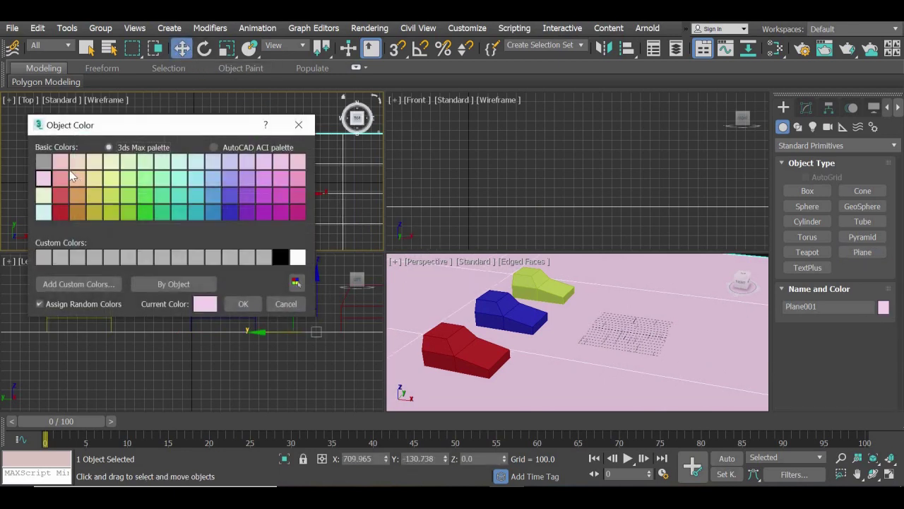
click(242, 303)
click(517, 180)
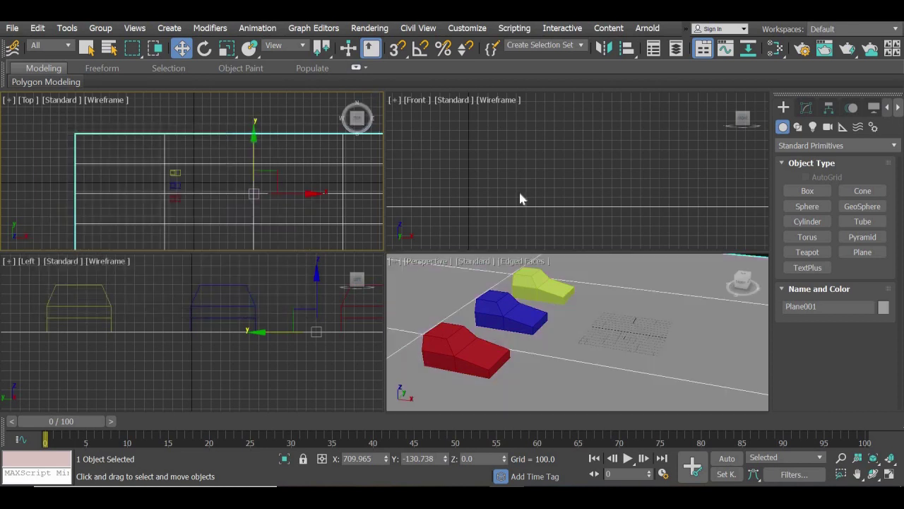
scroll(585, 347, down, 5)
alt+middle_drag(490, 313, 722, 278)
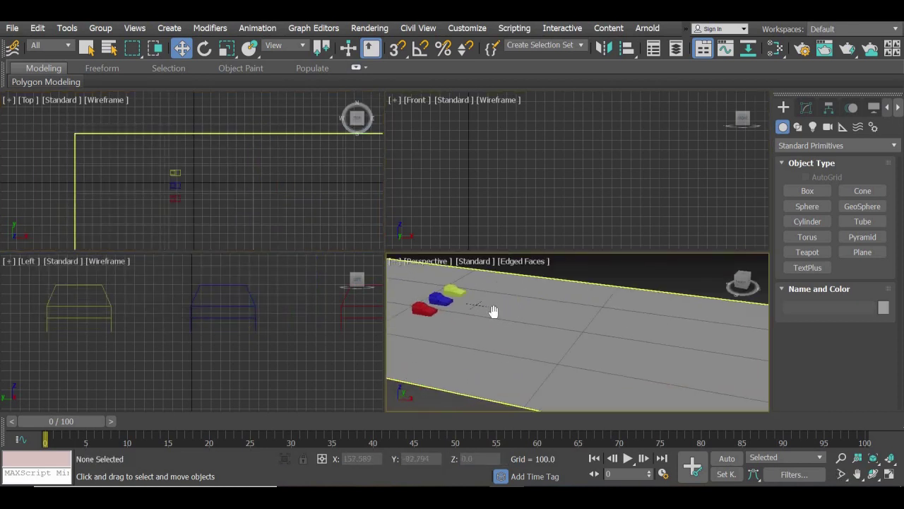
click(807, 191)
Step: Create a long thin box, Box004, across the track and lower it in the Front view
scroll(198, 205, up, 3)
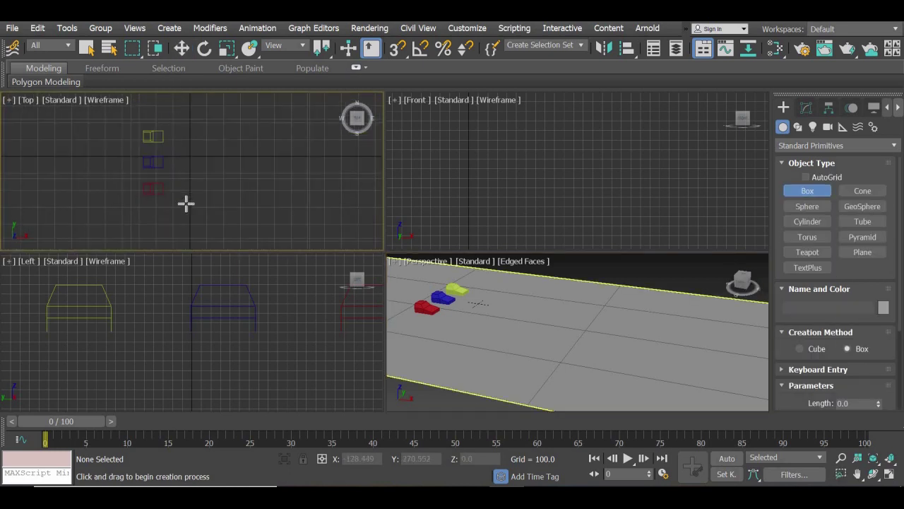
drag(167, 110, 172, 231)
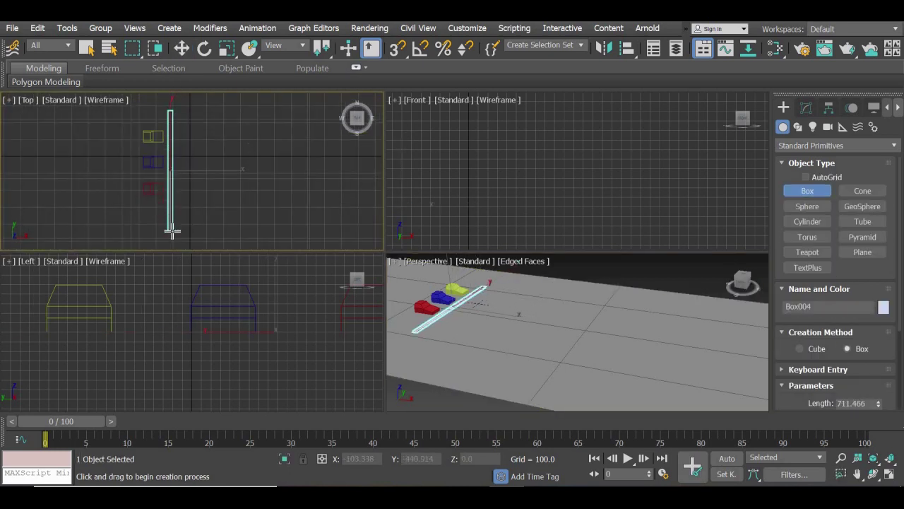
click(181, 47)
click(562, 182)
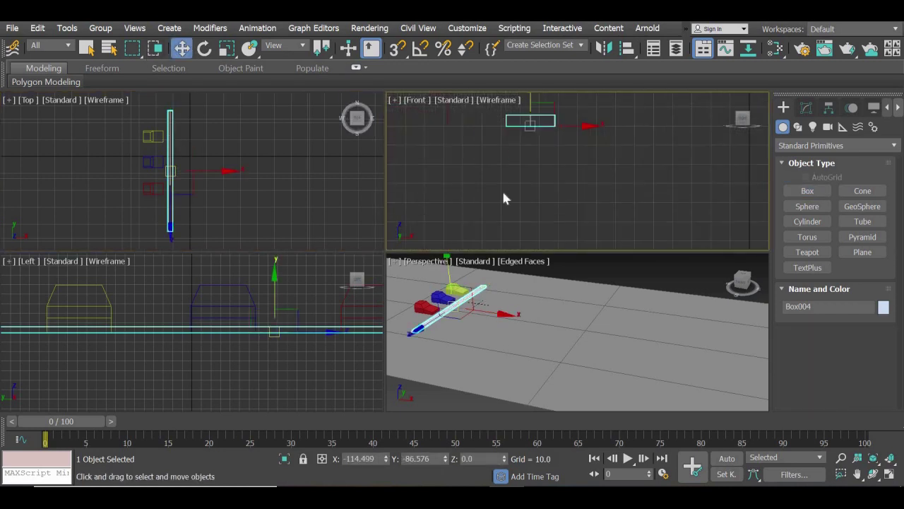
key(z)
scroll(567, 187, down, 3)
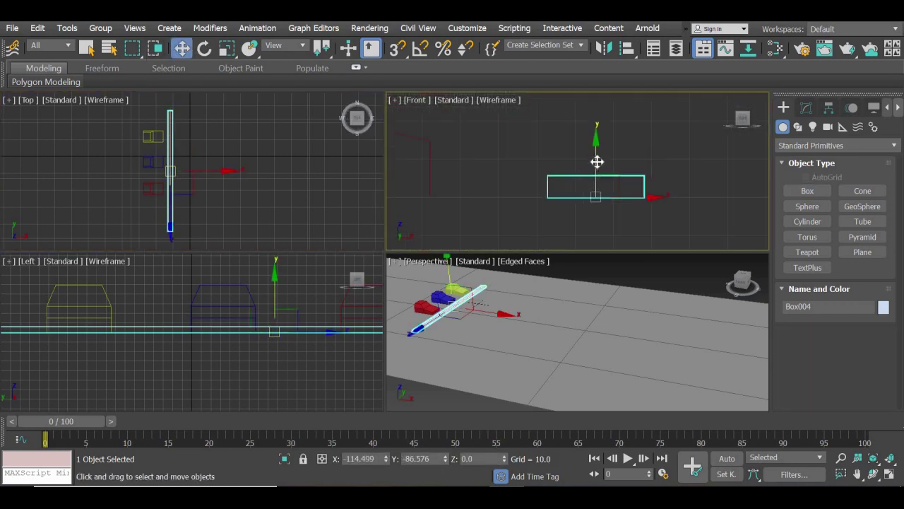
drag(597, 161, 597, 180)
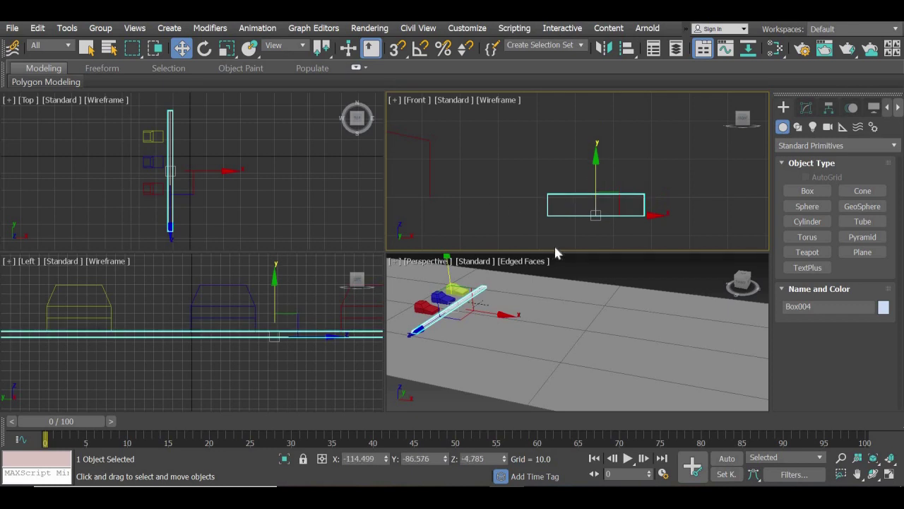
Step: Colour the thin bar Box004 black
click(576, 242)
click(576, 216)
click(280, 257)
click(243, 304)
click(472, 200)
scroll(474, 198, down, 3)
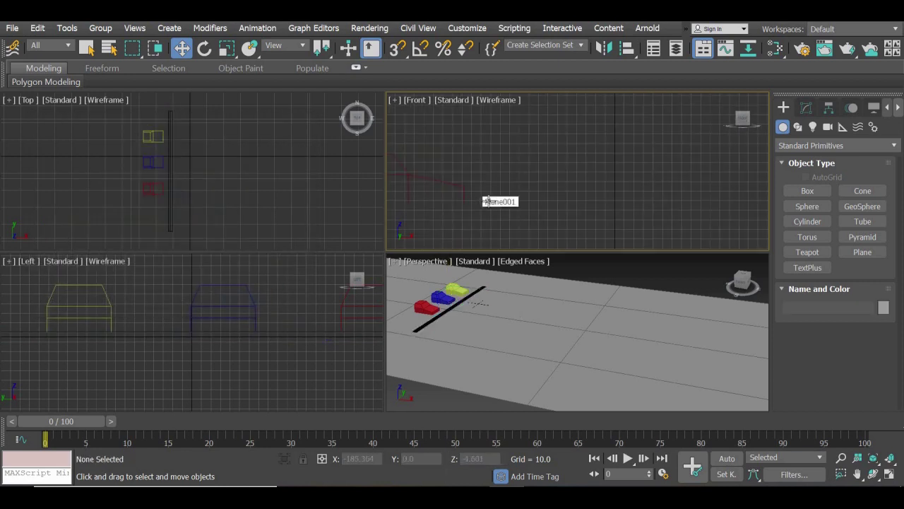
Step: Shift-drag a copy of Box004 farther along the track as the finish-line bar Box005
click(170, 209)
middle_drag(214, 193, 193, 179)
scroll(192, 179, down, 5)
mouse_move(231, 176)
shift+mouse_down()
mouse_move(299, 181)
mouse_move(285, 177)
shift+mouse_up()
click(452, 316)
click(544, 203)
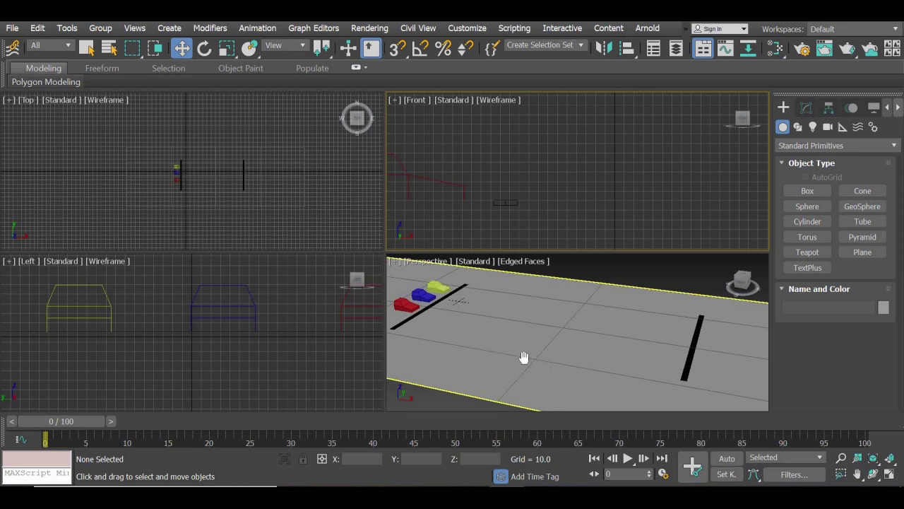
Step: Uniformly scale down the finish-line bar to shorten it
middle_drag(531, 360, 533, 362)
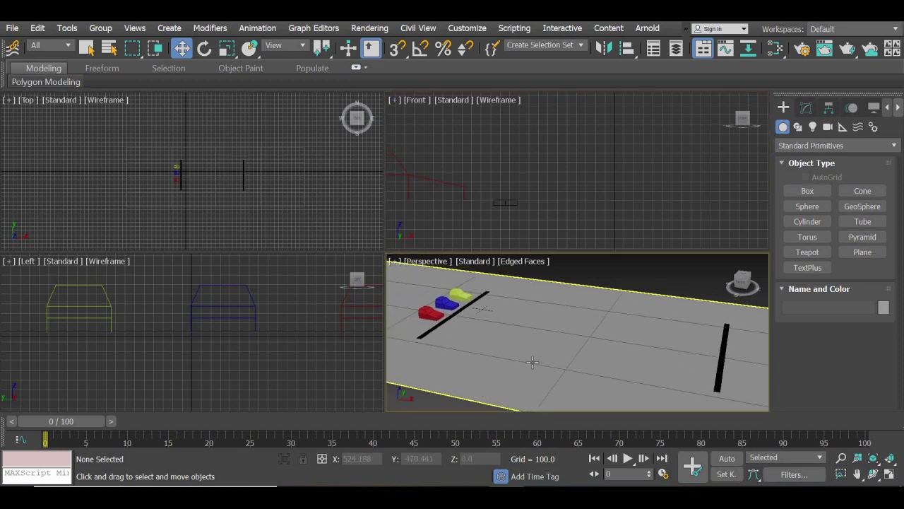
click(727, 367)
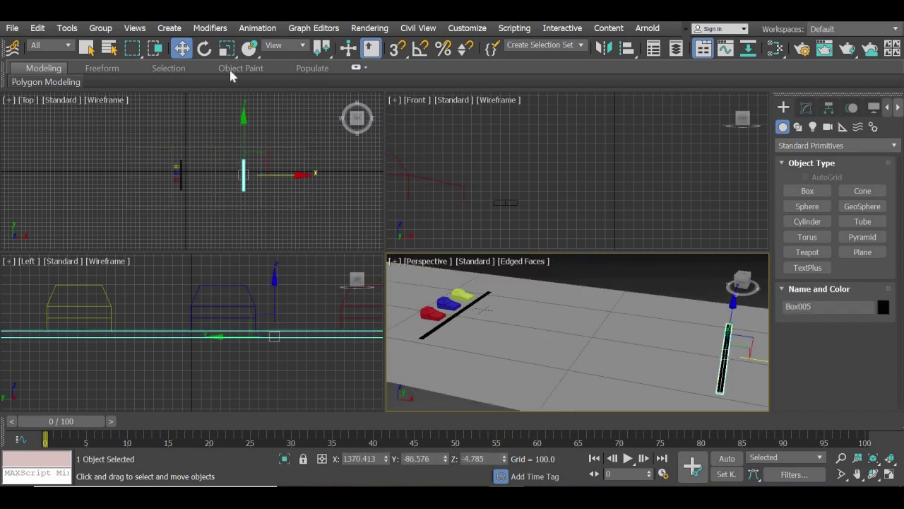
click(226, 48)
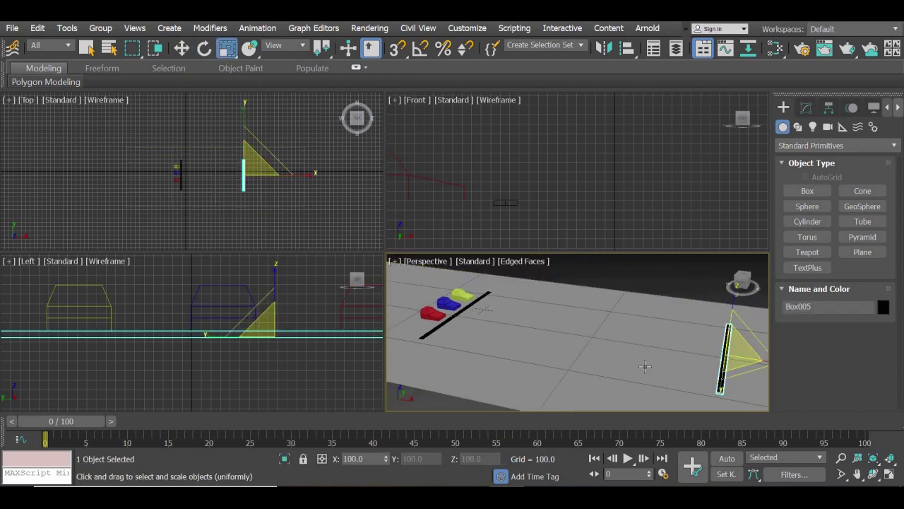
alt+middle_drag(664, 375, 755, 356)
drag(755, 355, 721, 353)
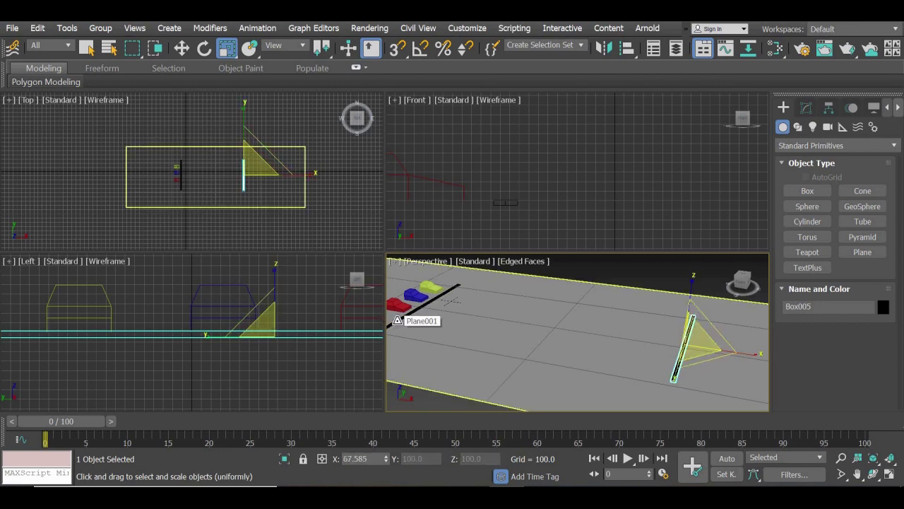
Step: Non-uniformly scale the start-line bar, Box004, then orbit the Perspective view along the track
click(401, 317)
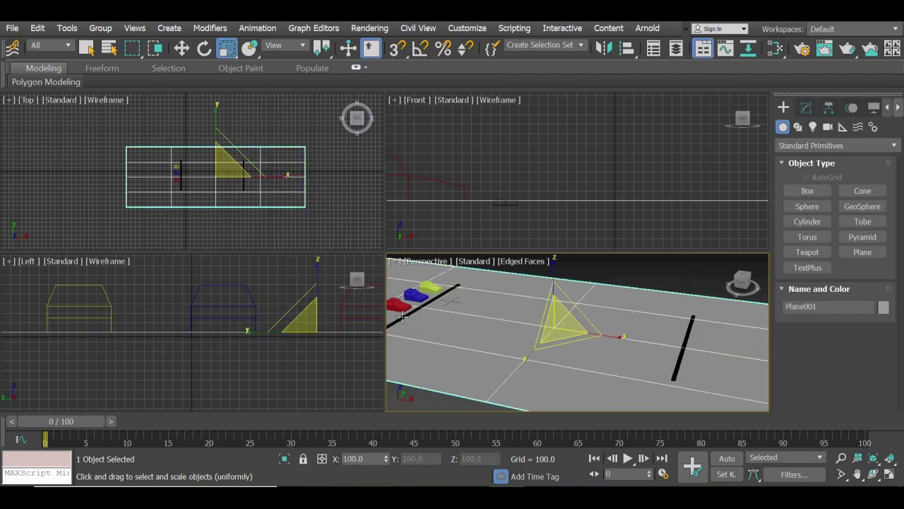
drag(402, 315, 488, 326)
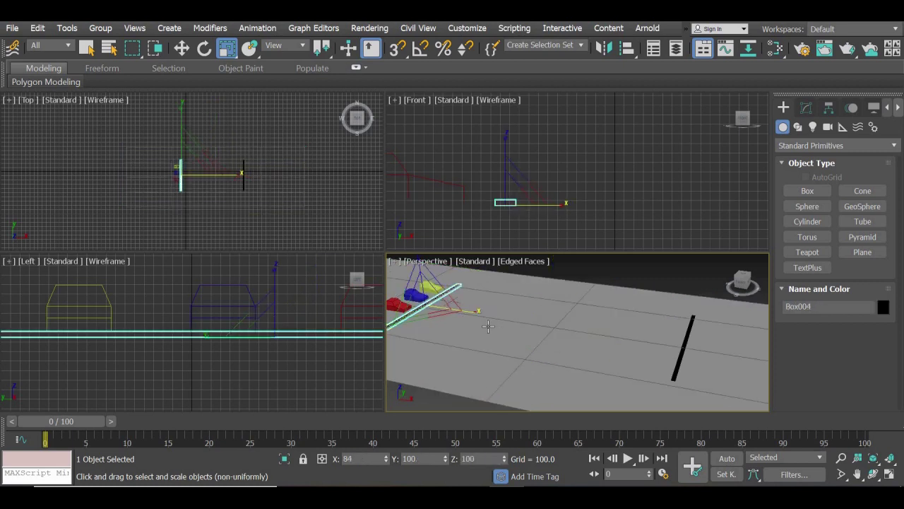
click(182, 47)
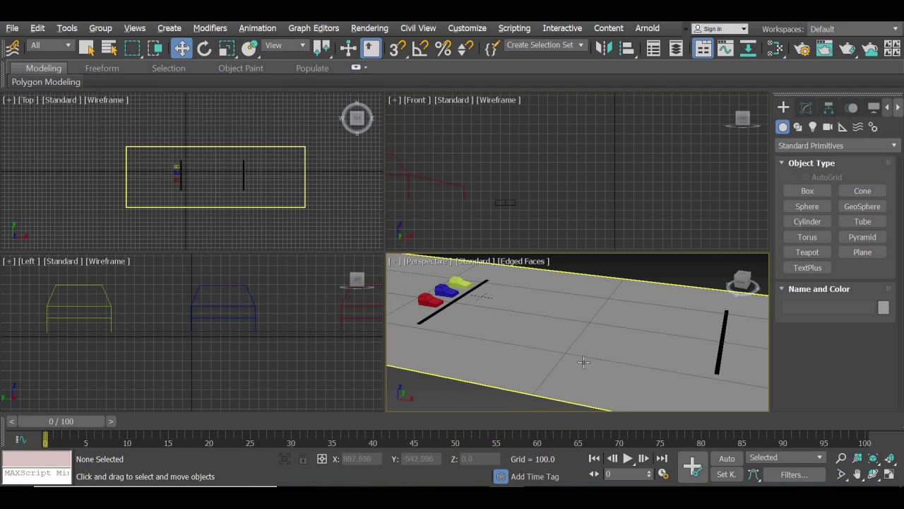
alt+middle_drag(581, 362, 565, 382)
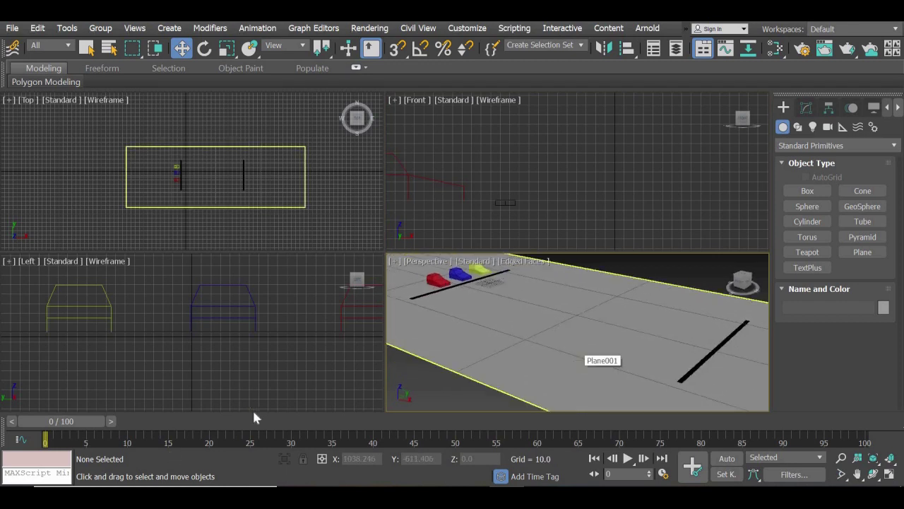
alt+middle_drag(509, 346, 505, 344)
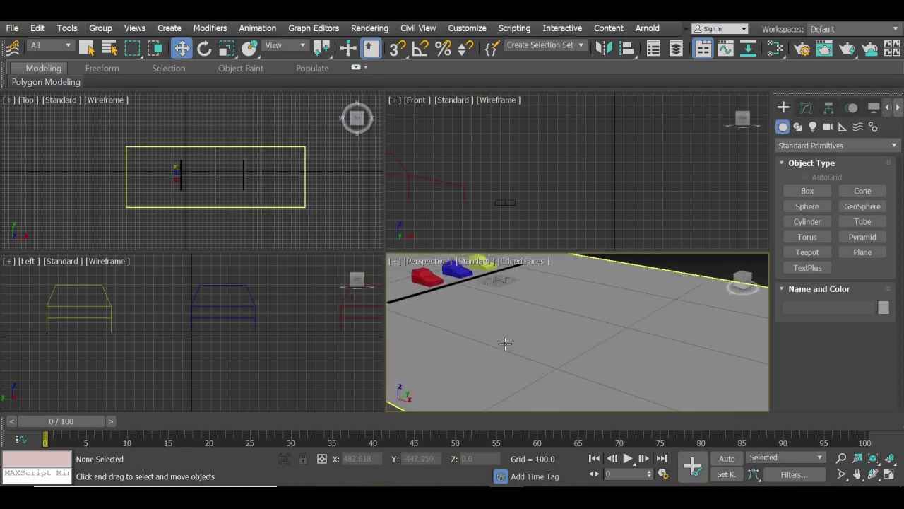
scroll(505, 344, up, 2)
scroll(503, 332, down, 4)
scroll(501, 318, down, 2)
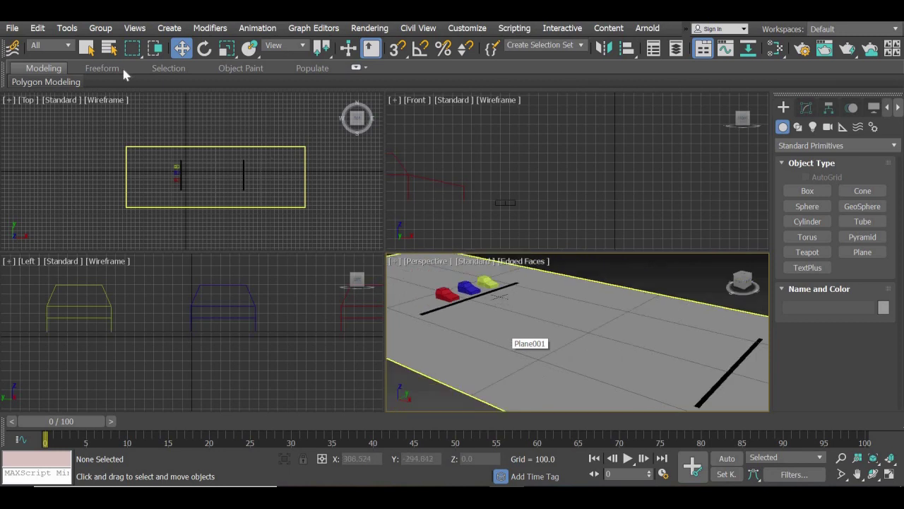
Step: Select the yellow, blue and red cars and scale them up
click(487, 291)
click(564, 235)
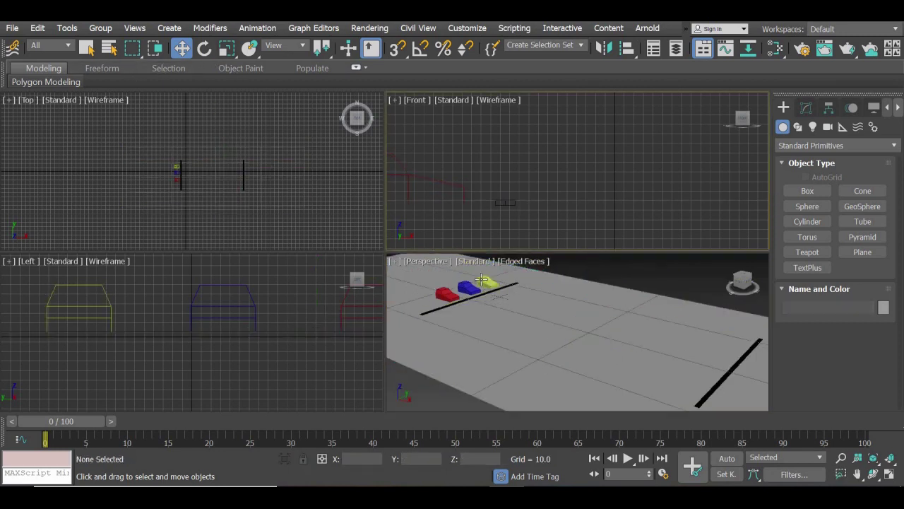
click(481, 280)
ctrl+click(467, 286)
ctrl+click(446, 294)
click(227, 49)
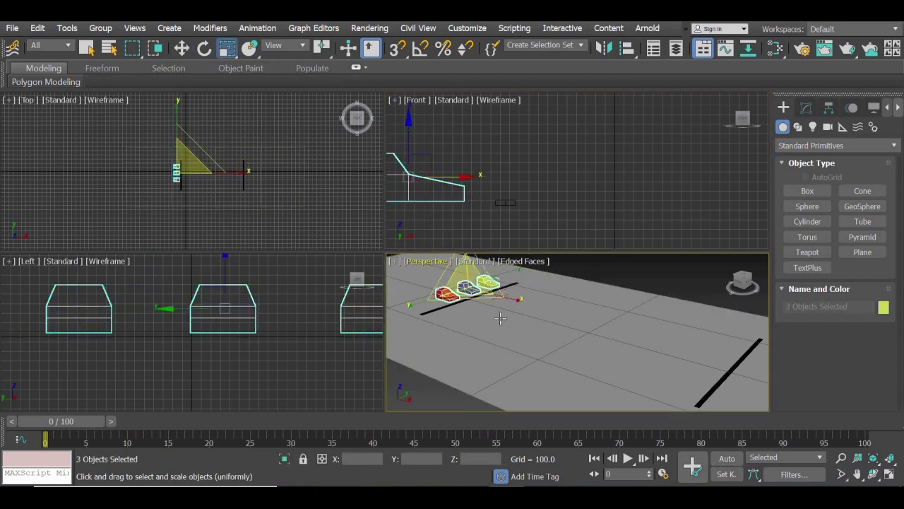
drag(476, 279, 480, 253)
drag(226, 48, 226, 66)
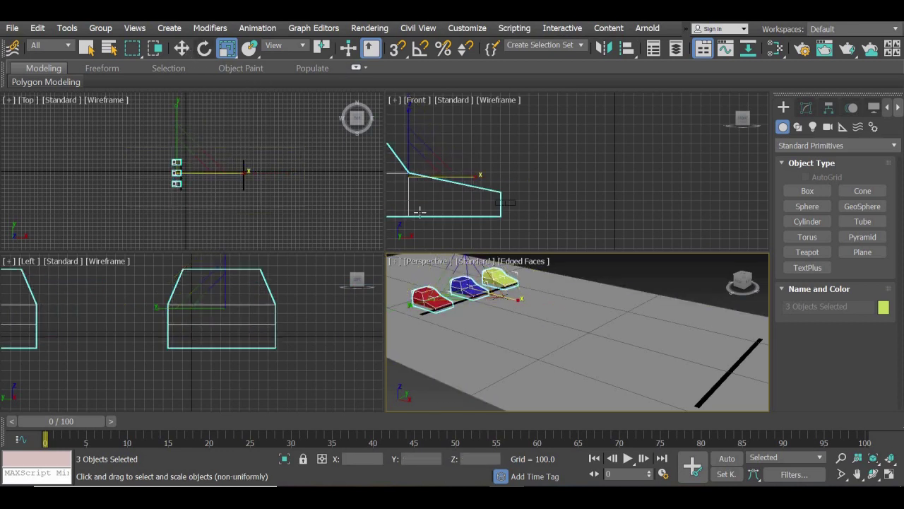
Step: Move the cars back behind the start line and raise them onto the track in the Left view
click(181, 48)
drag(508, 298, 495, 293)
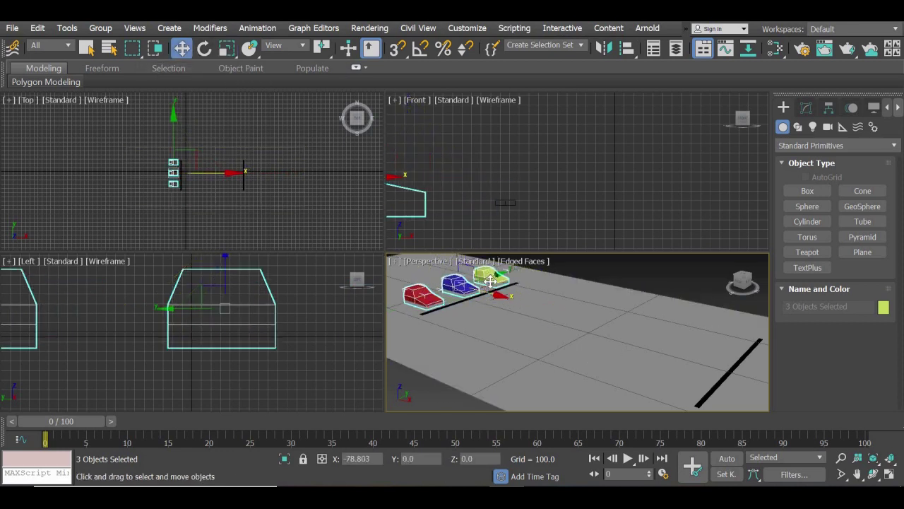
click(563, 210)
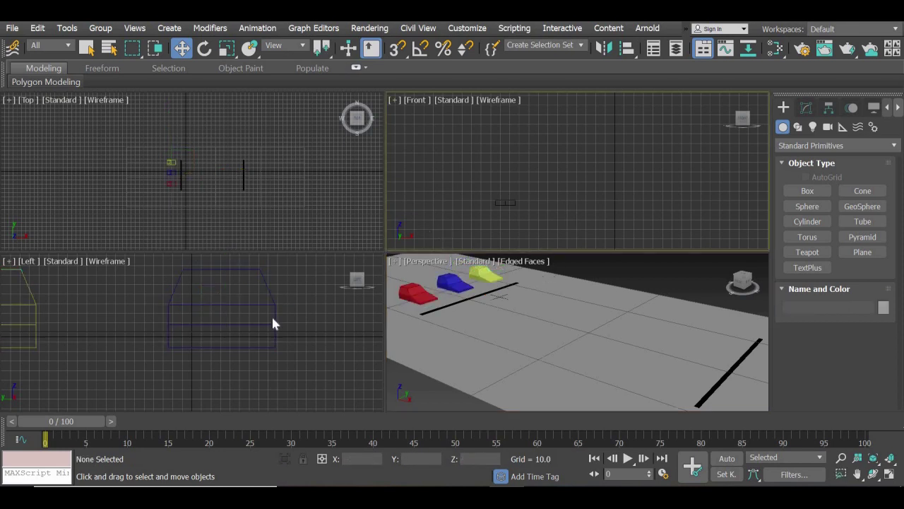
scroll(272, 322, down, 5)
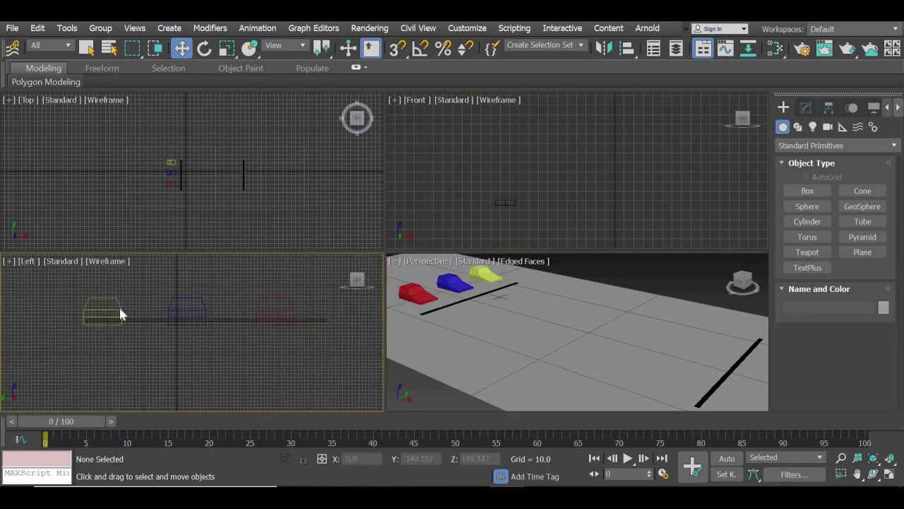
key(ctrl+a)
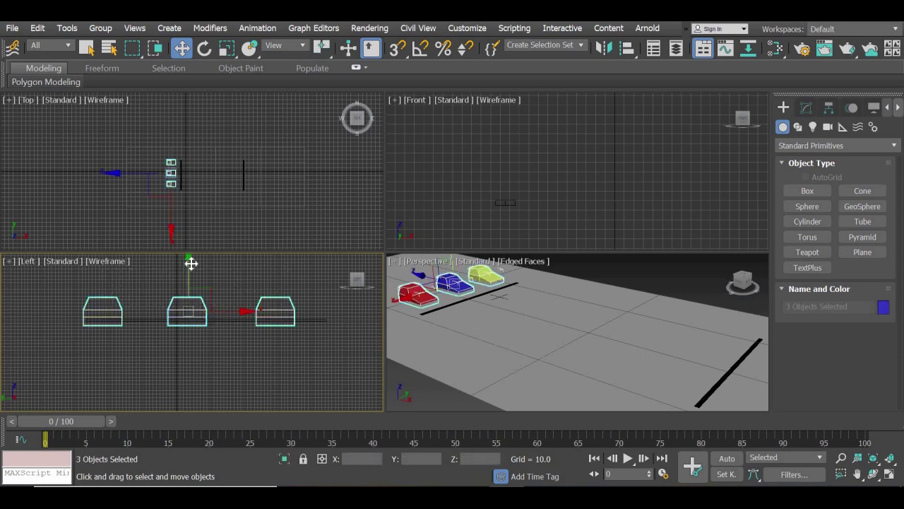
drag(191, 263, 190, 258)
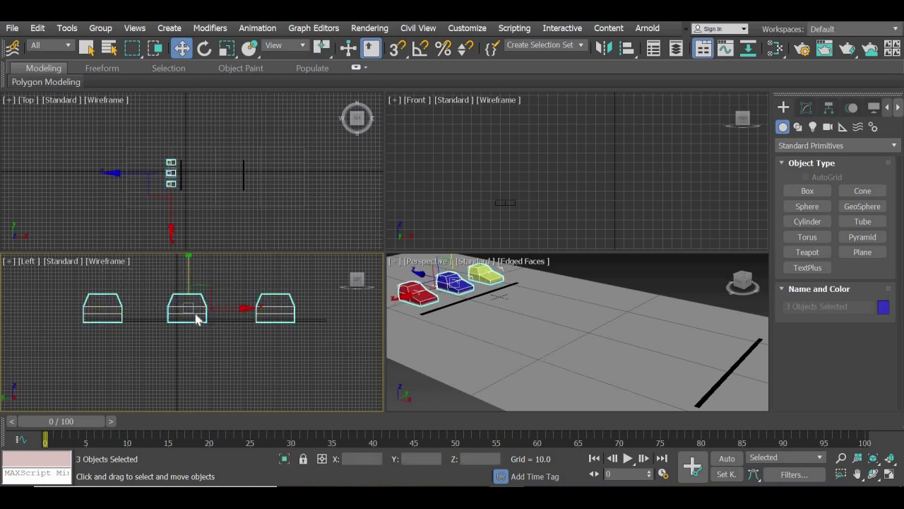
scroll(197, 319, up, 5)
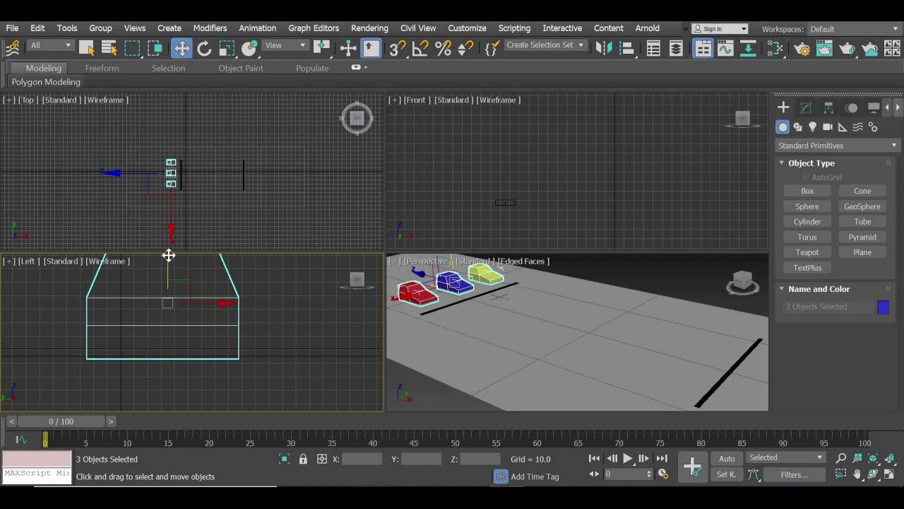
drag(168, 255, 168, 247)
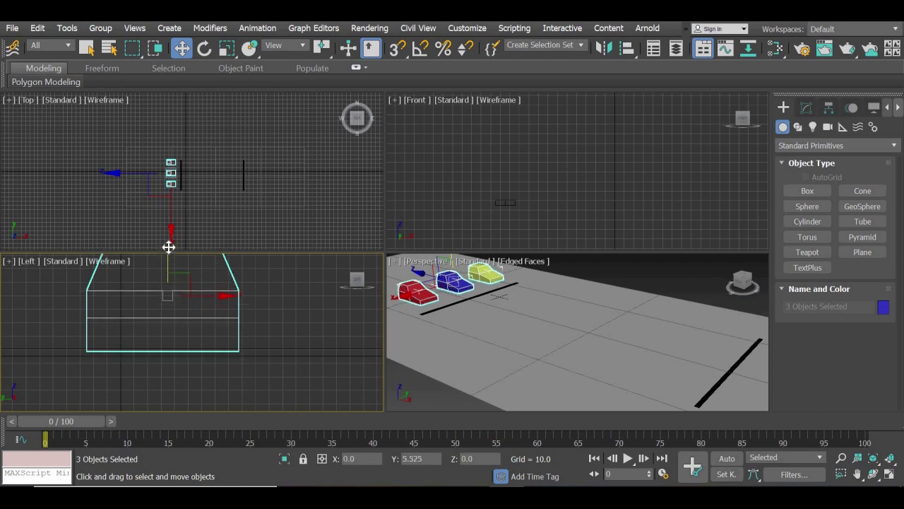
click(282, 337)
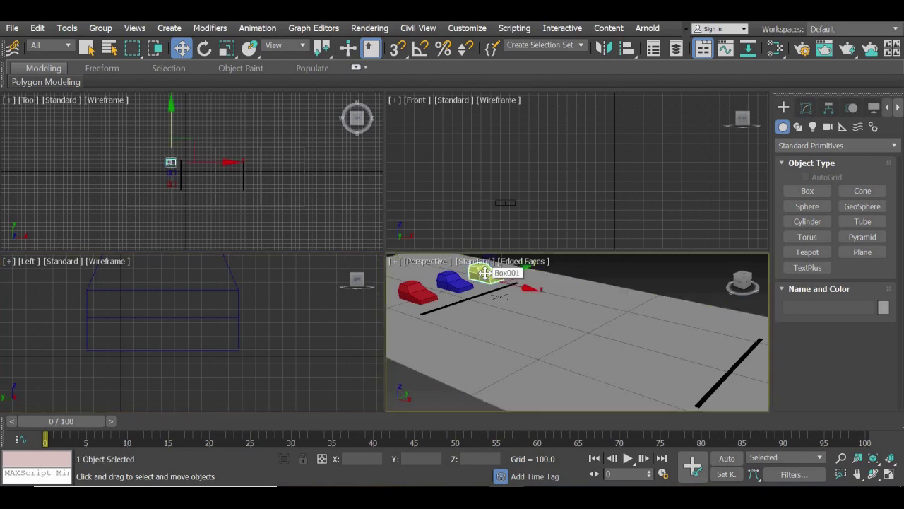
click(486, 272)
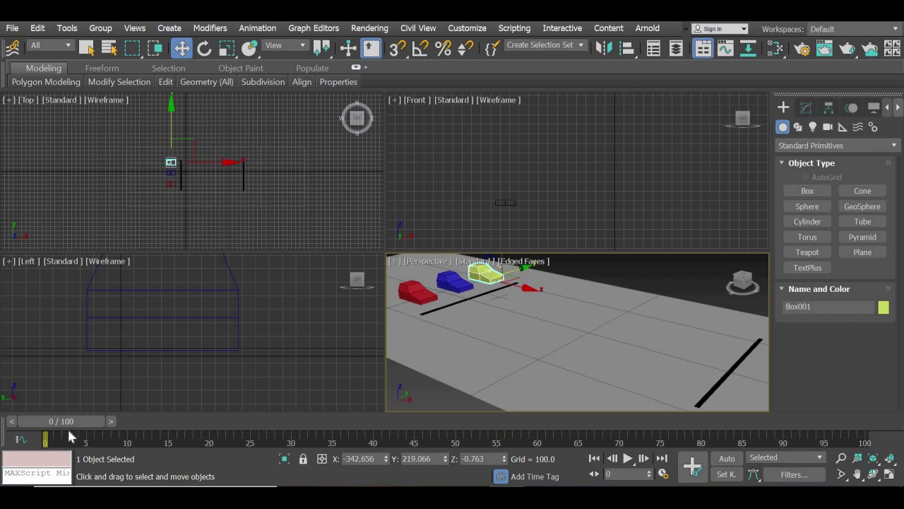
drag(64, 427, 114, 427)
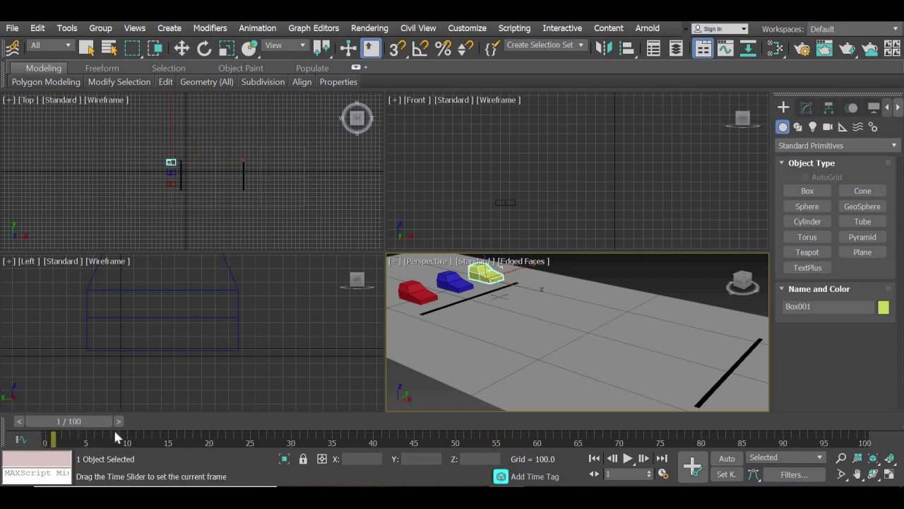
drag(273, 424, 122, 423)
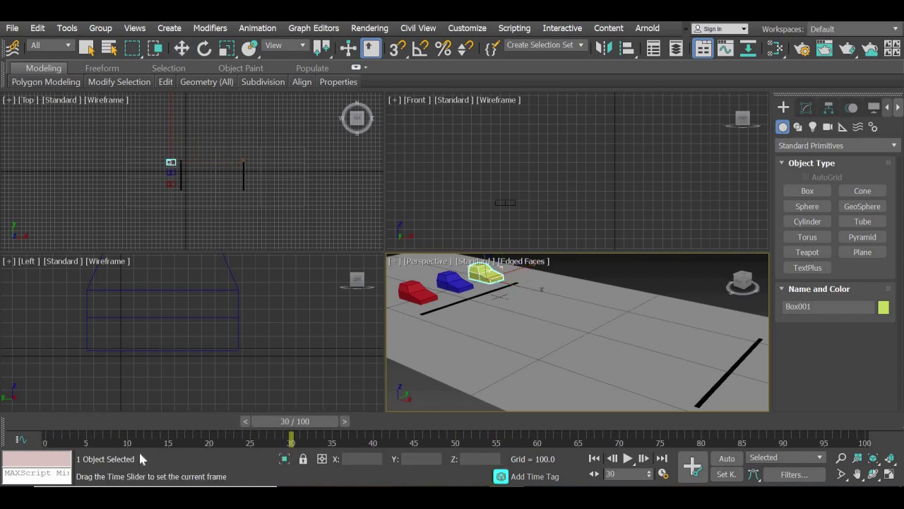
mouse_move(67, 460)
mouse_down()
mouse_move(301, 475)
mouse_move(298, 433)
mouse_up()
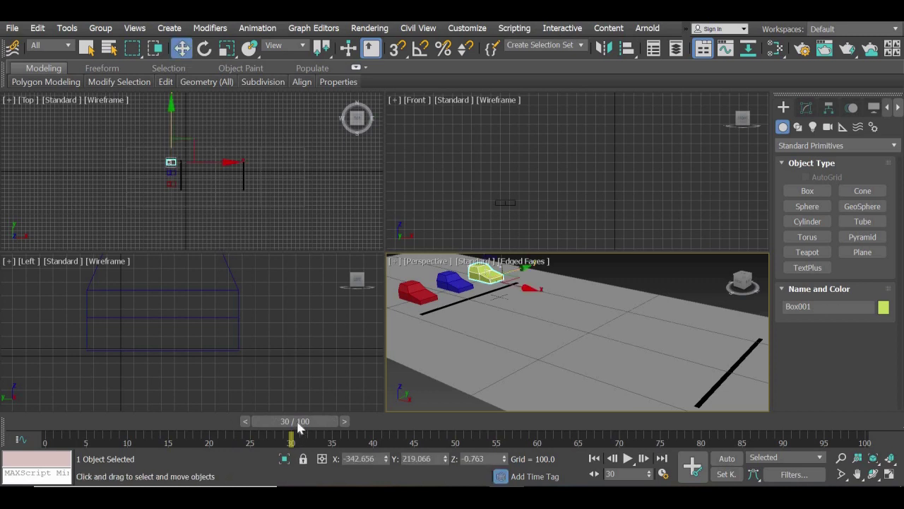
mouse_move(298, 426)
mouse_down()
mouse_move(559, 458)
mouse_move(776, 460)
mouse_up()
key(w)
mouse_move(796, 428)
mouse_down()
mouse_move(879, 430)
mouse_move(57, 418)
mouse_move(60, 427)
mouse_up()
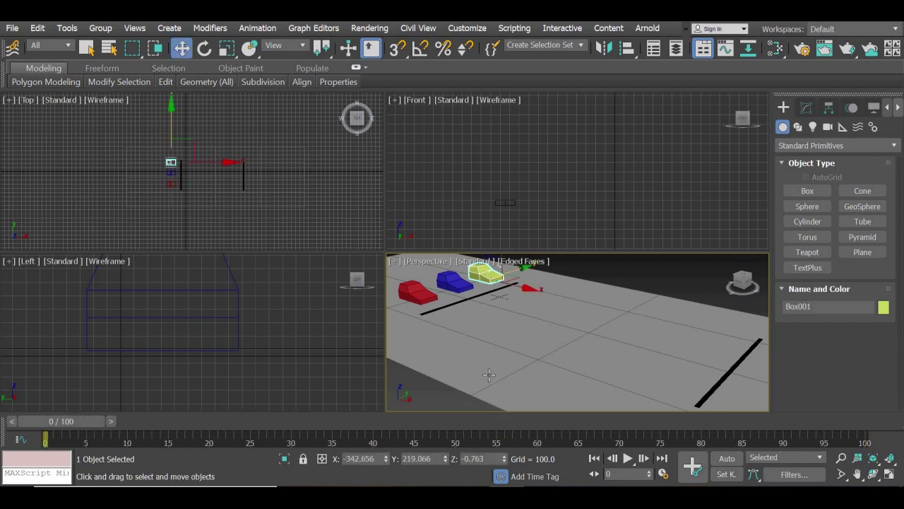
Step: With Auto Key on at frame 100, move the yellow car past the finish line
click(727, 459)
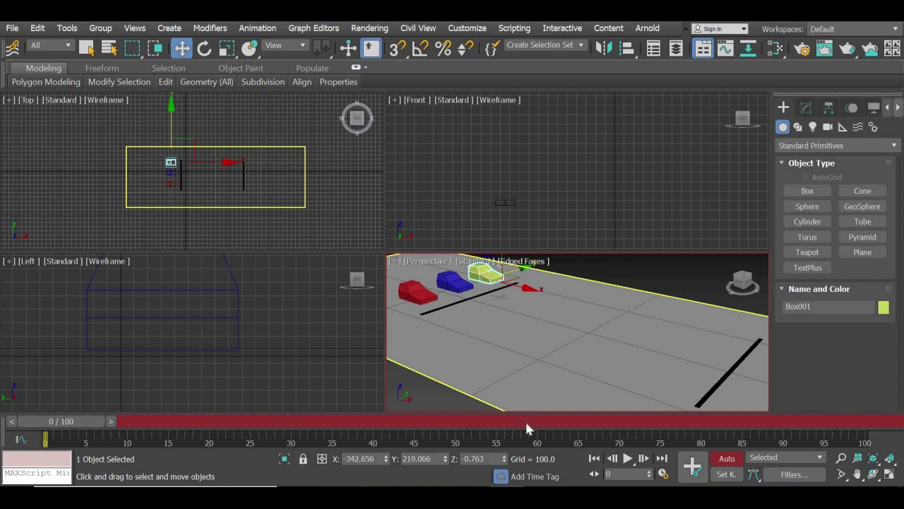
drag(60, 429, 849, 452)
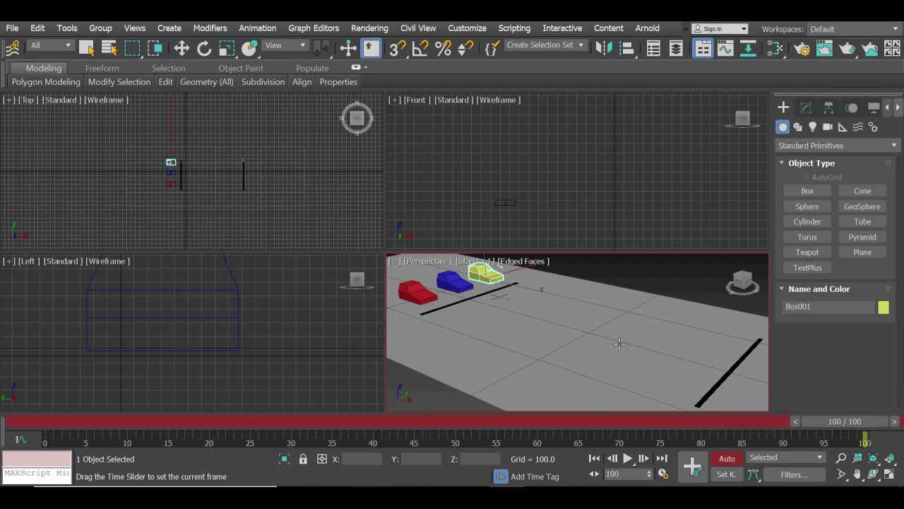
key(w)
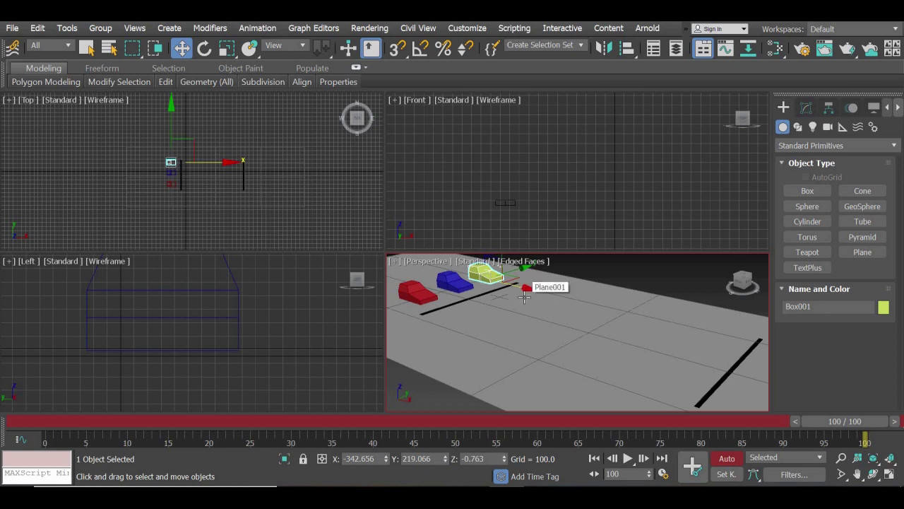
scroll(524, 295, down, 2)
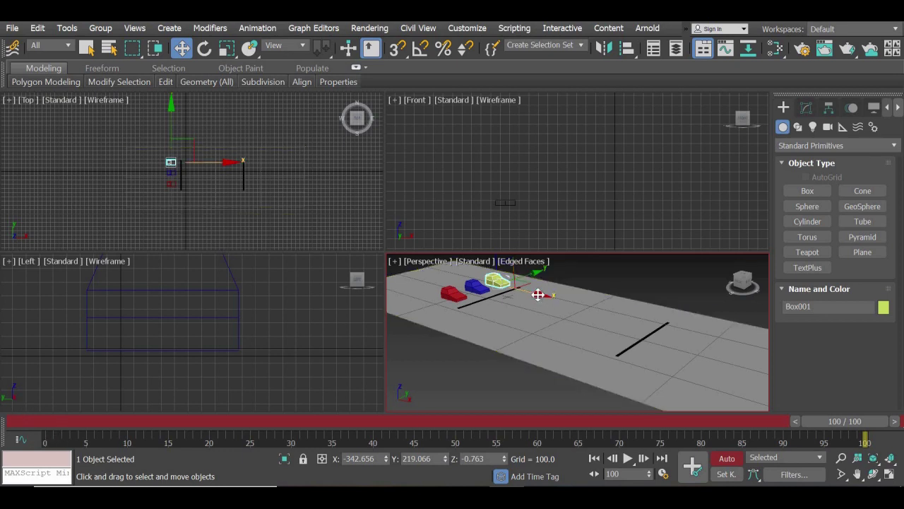
drag(539, 295, 720, 375)
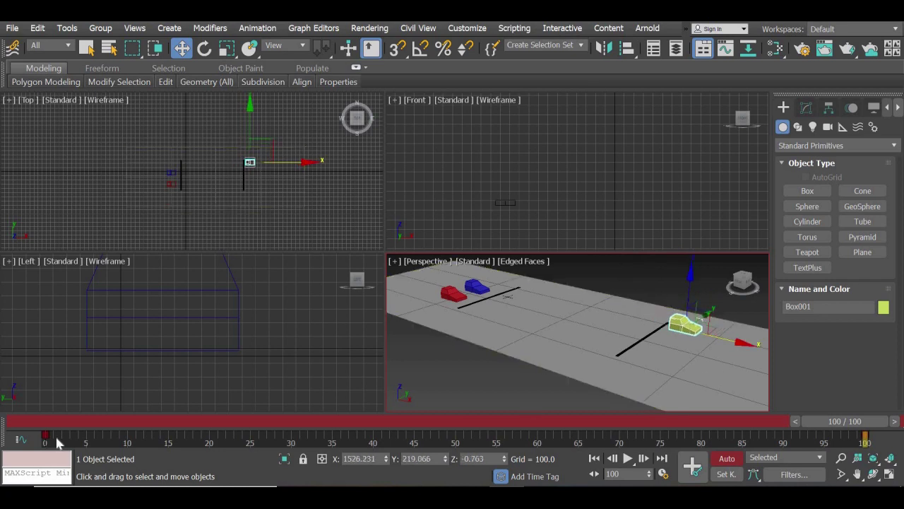
Step: Scrub the timeline to preview the yellow car, nudging it slightly further down the road
click(44, 436)
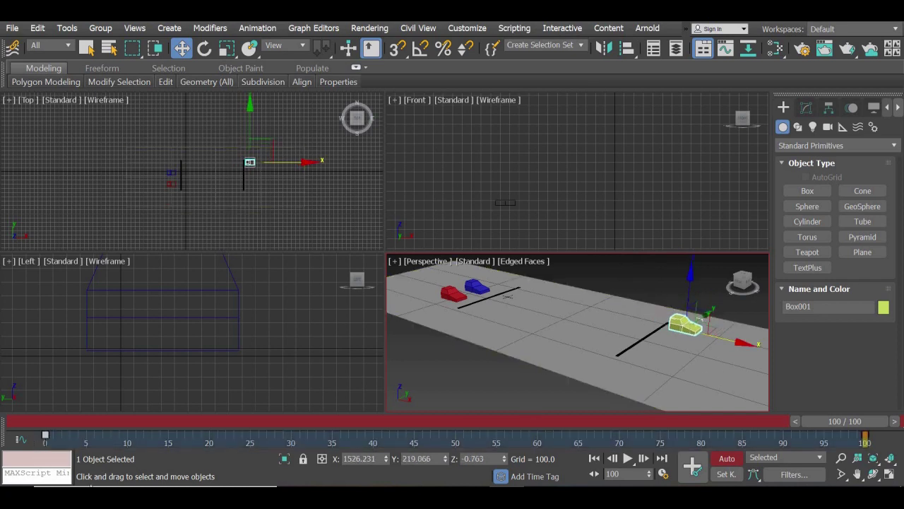
click(843, 443)
mouse_move(851, 422)
mouse_down()
mouse_move(70, 423)
mouse_move(145, 417)
mouse_move(113, 421)
mouse_up()
mouse_move(474, 423)
mouse_down()
mouse_move(679, 434)
mouse_move(823, 458)
mouse_up()
mouse_move(590, 422)
mouse_down()
mouse_move(29, 453)
mouse_move(178, 443)
mouse_move(495, 445)
mouse_move(782, 461)
mouse_move(273, 434)
mouse_move(60, 433)
mouse_move(868, 452)
mouse_up()
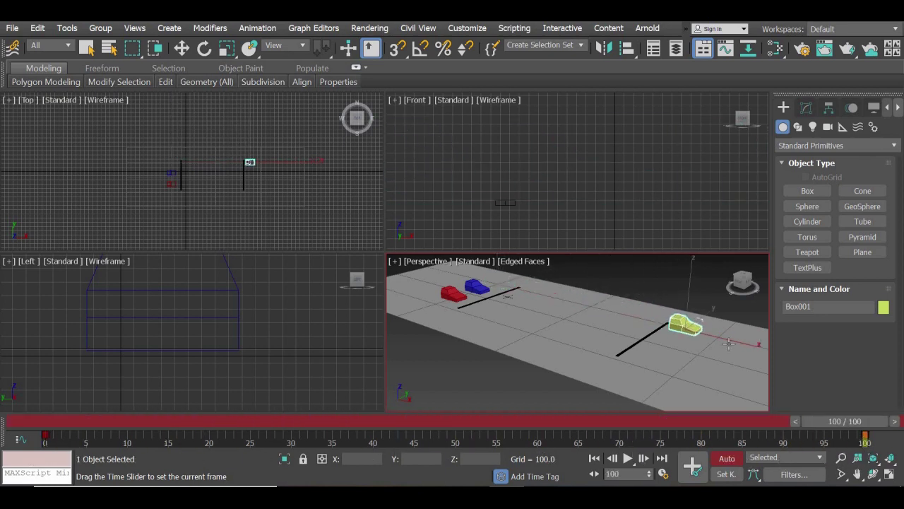
drag(741, 344, 766, 346)
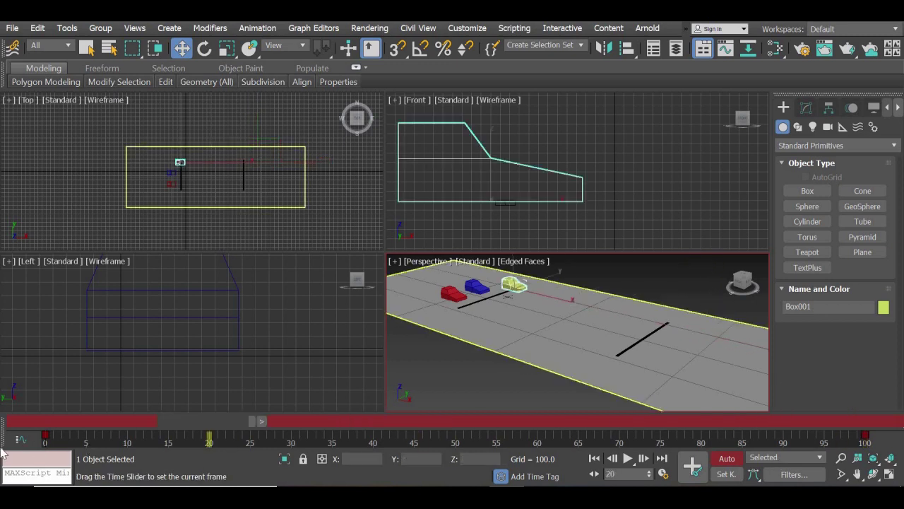
drag(168, 421, 50, 422)
drag(702, 422, 845, 422)
drag(133, 421, 50, 421)
Step: Deselect the yellow car and maximize the Perspective viewport
key(w)
click(123, 365)
click(851, 107)
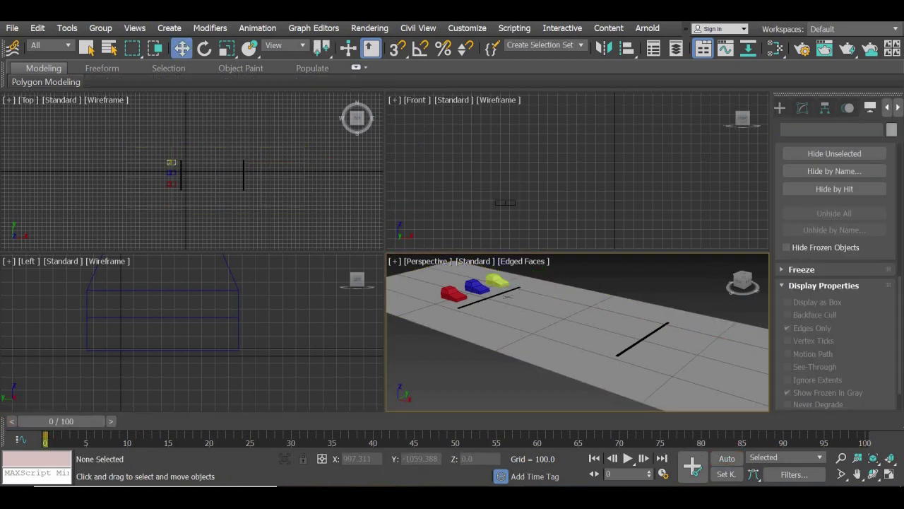
right_click(469, 380)
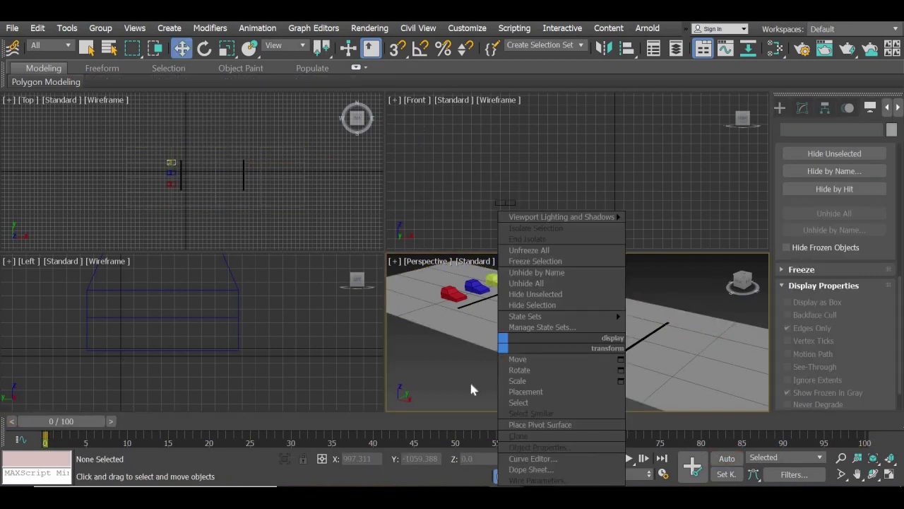
click(890, 478)
Step: With Auto Key on, move the blue car beside the yellow car at frame 100
click(188, 163)
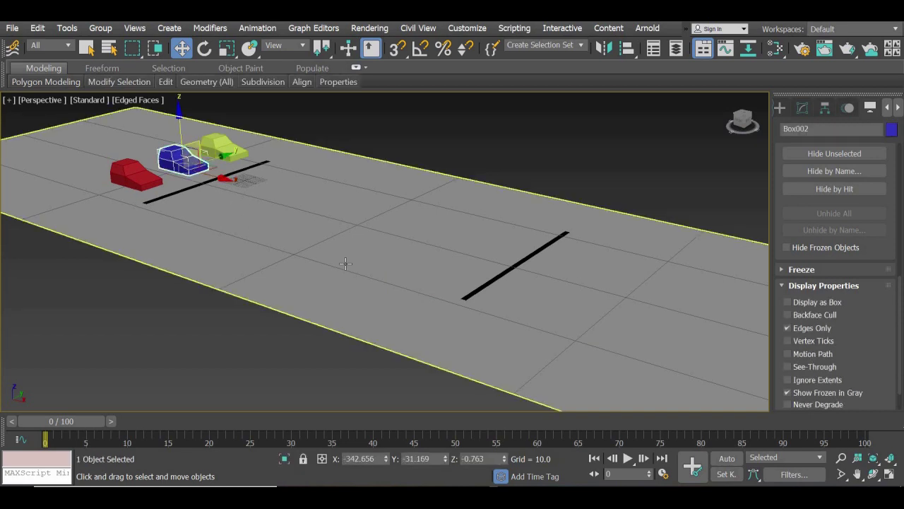
click(731, 460)
drag(105, 423, 845, 421)
drag(221, 176, 666, 357)
drag(811, 427, 35, 395)
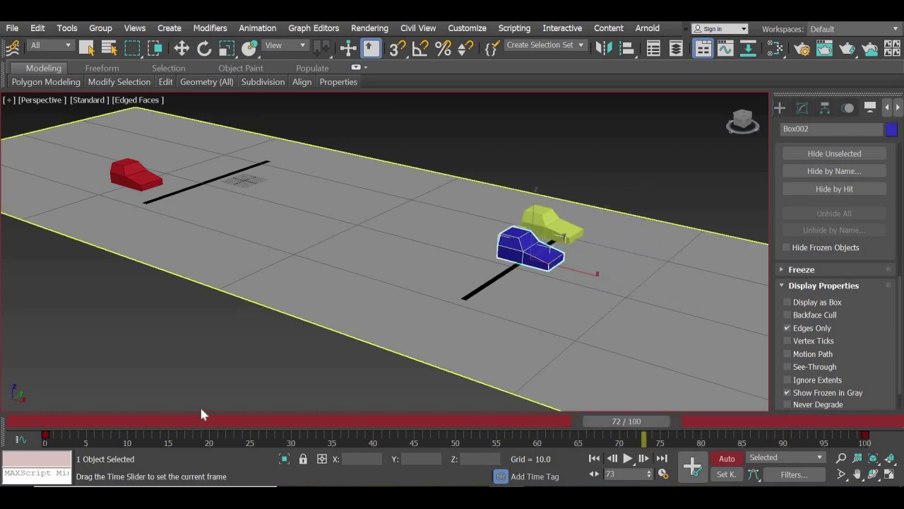
drag(627, 421, 766, 421)
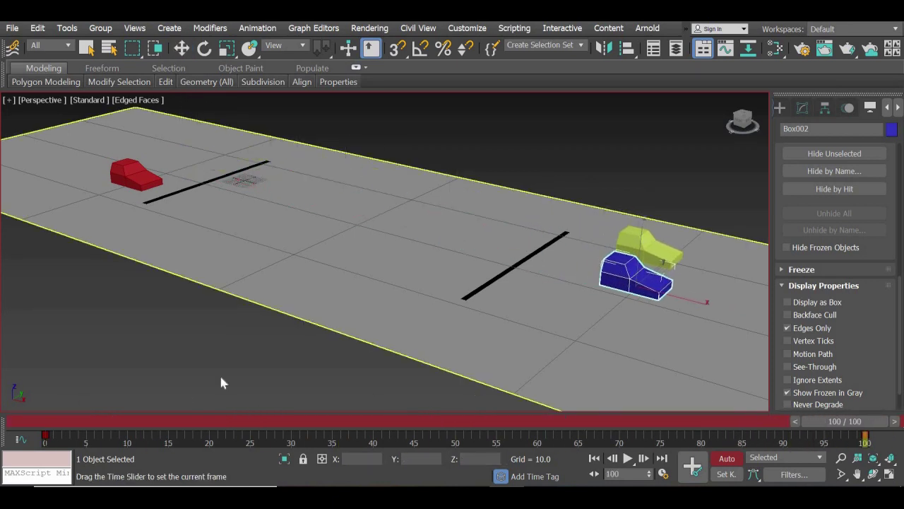
key(Home)
Step: Move the red car beside the blue car at frame 100 and check frame 70
key(w)
click(135, 180)
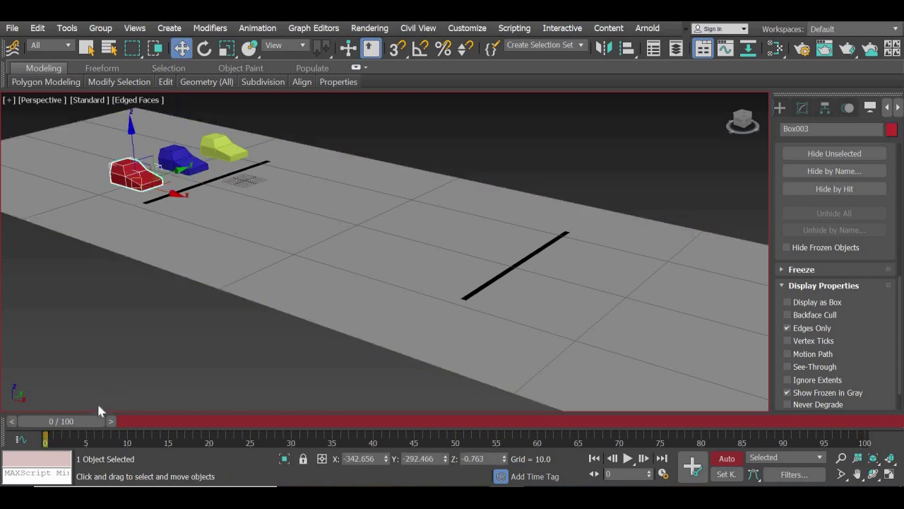
drag(67, 422, 845, 421)
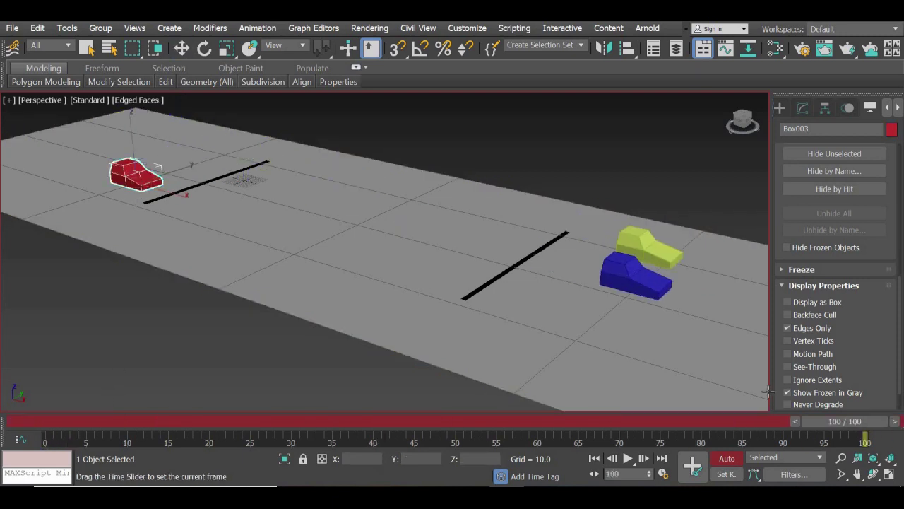
drag(170, 195, 635, 356)
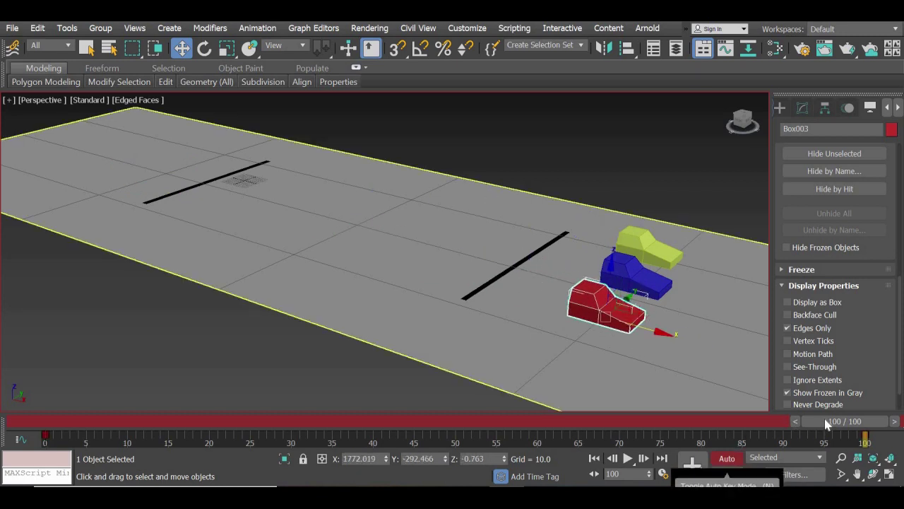
click(587, 421)
drag(590, 421, 845, 421)
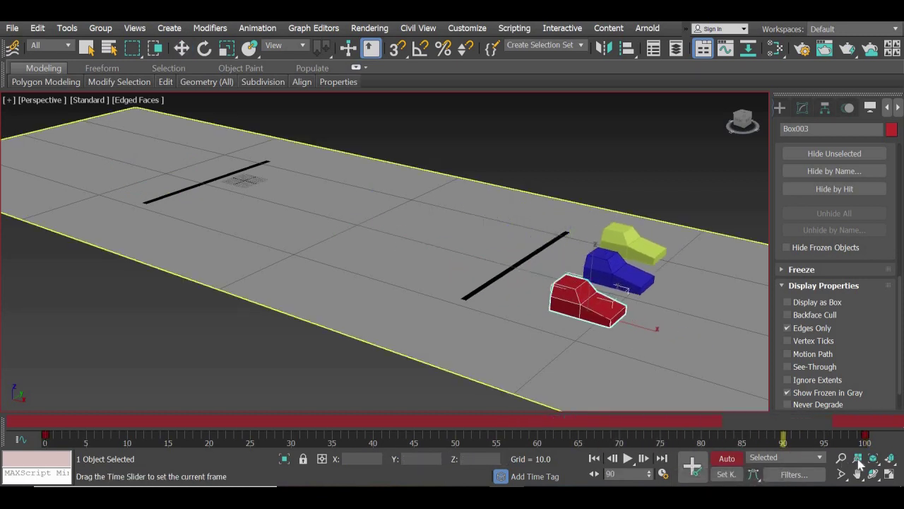
Step: Push the yellow car slightly further at frame 100 and preview the whole race
key(w)
click(688, 262)
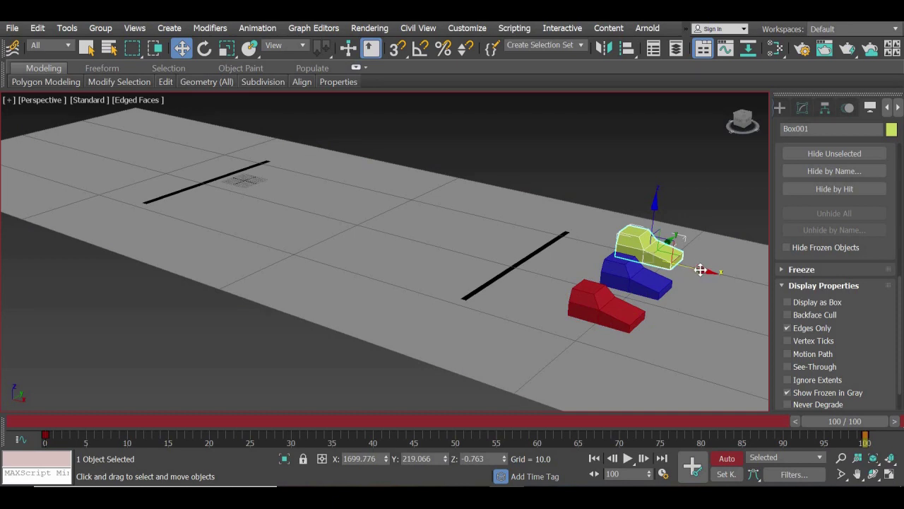
drag(702, 268, 705, 273)
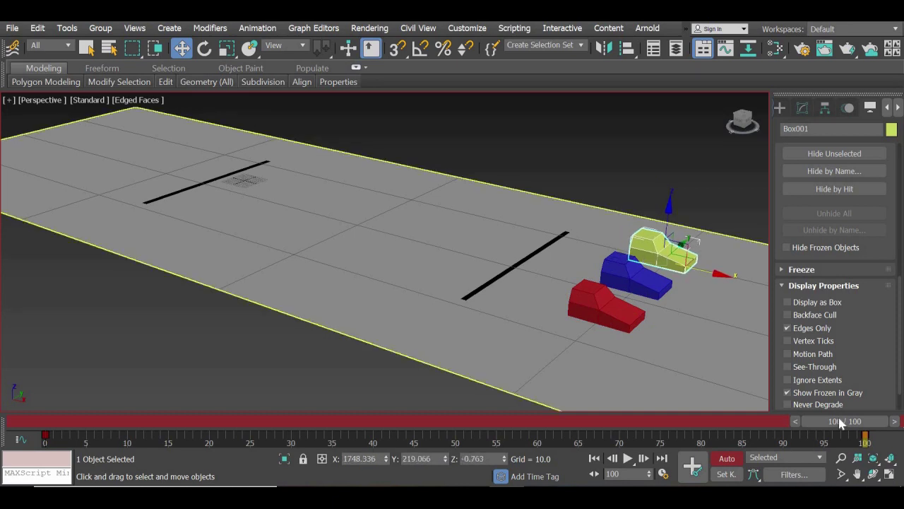
drag(845, 421, 496, 421)
drag(161, 414, 792, 437)
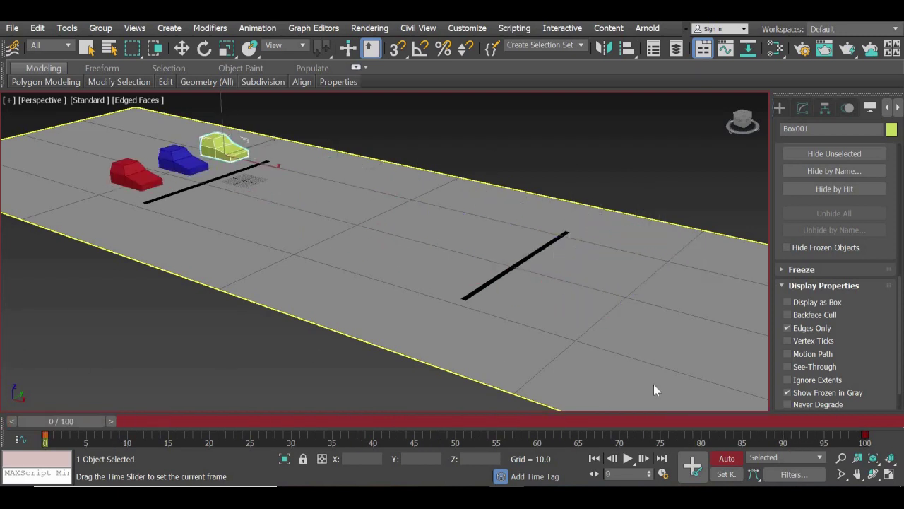
drag(790, 437, 866, 423)
mouse_move(228, 388)
mouse_down()
mouse_move(8, 370)
mouse_move(843, 408)
mouse_move(353, 394)
mouse_move(2, 353)
mouse_up()
Step: Turn off Auto Key and reselect the yellow car Box001
key(w)
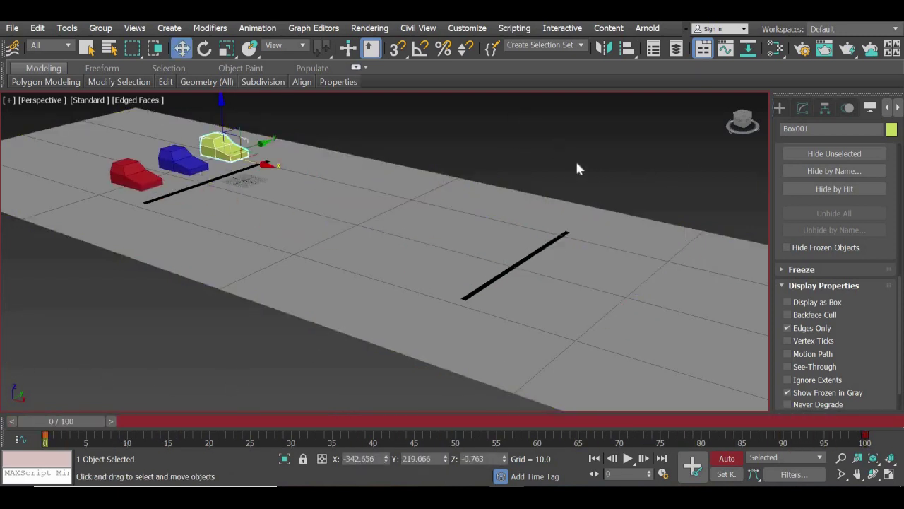
click(727, 457)
click(663, 183)
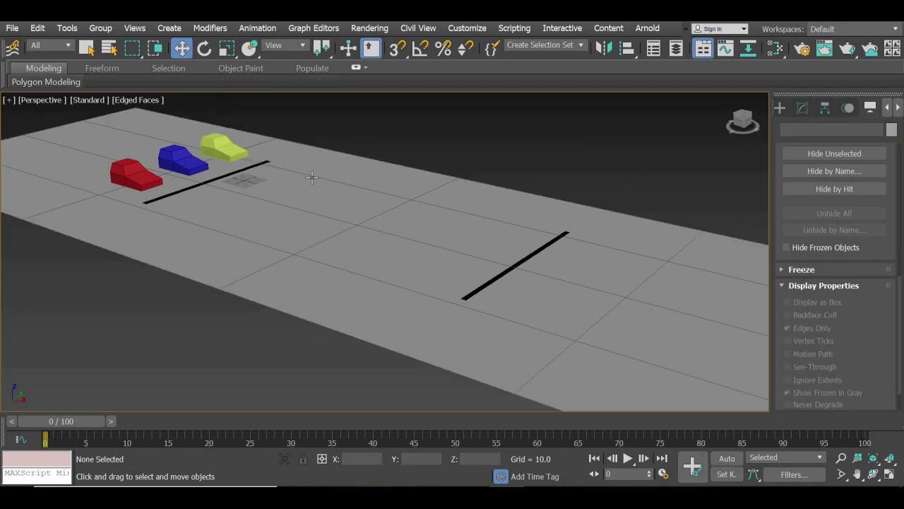
click(223, 139)
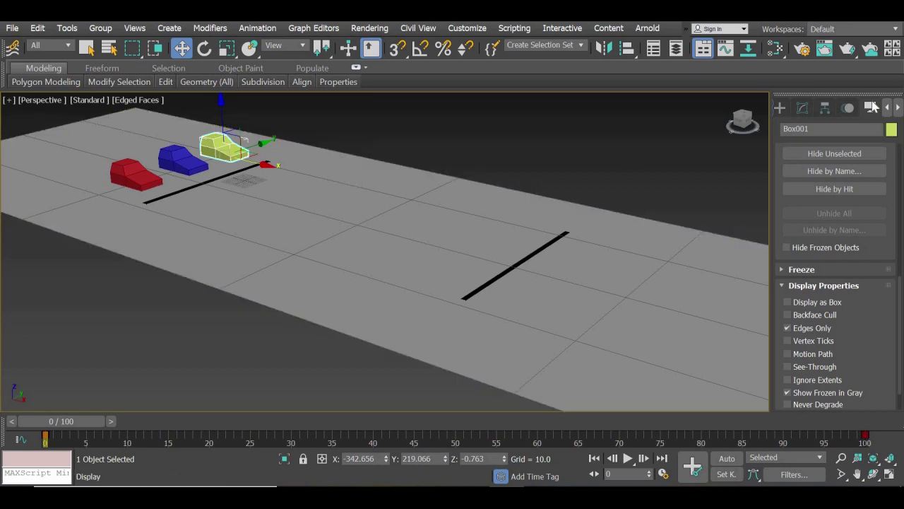
Step: Enable Motion Path in the yellow car's Display panel properties
click(783, 105)
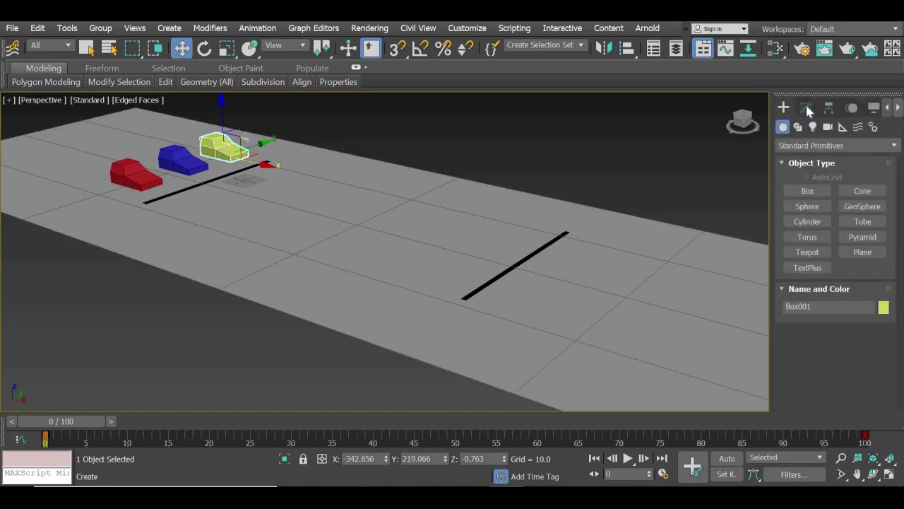
click(806, 108)
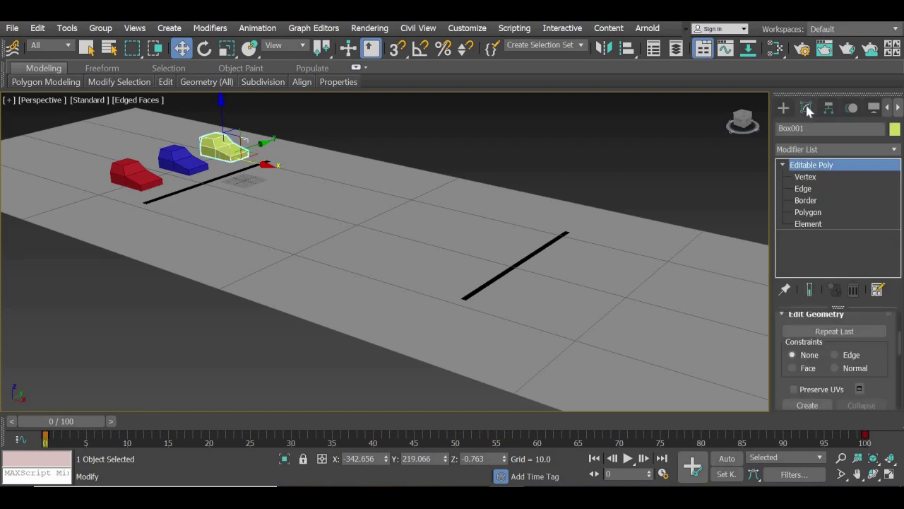
click(872, 110)
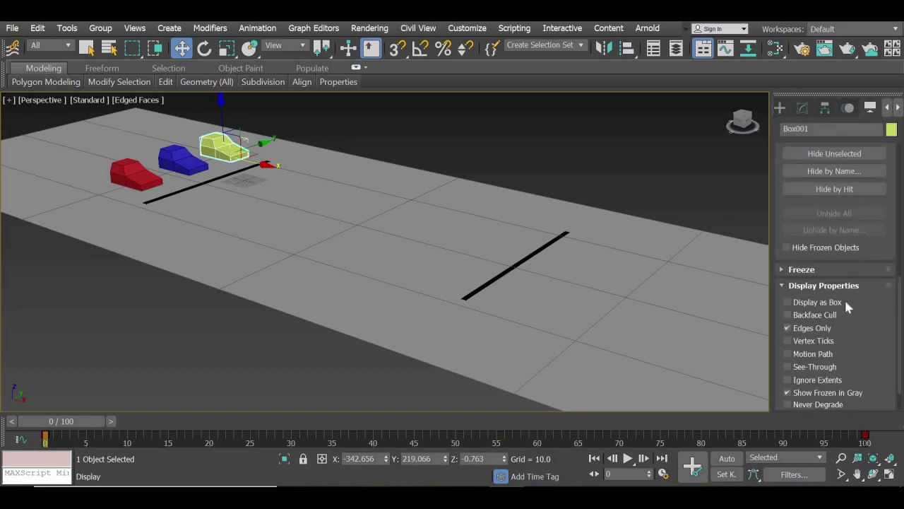
click(825, 355)
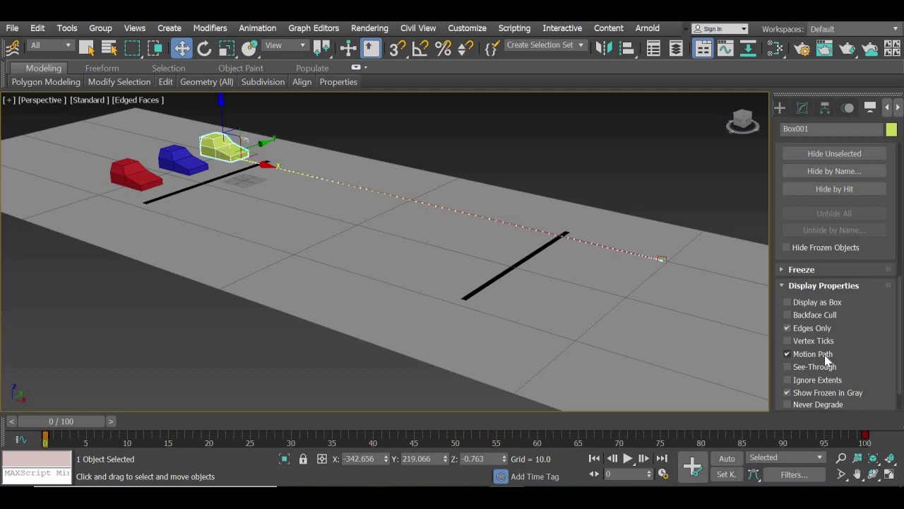
Step: Reselect the yellow car and zoom and pan Perspective to frame the cars and its dotted path
click(513, 200)
click(215, 150)
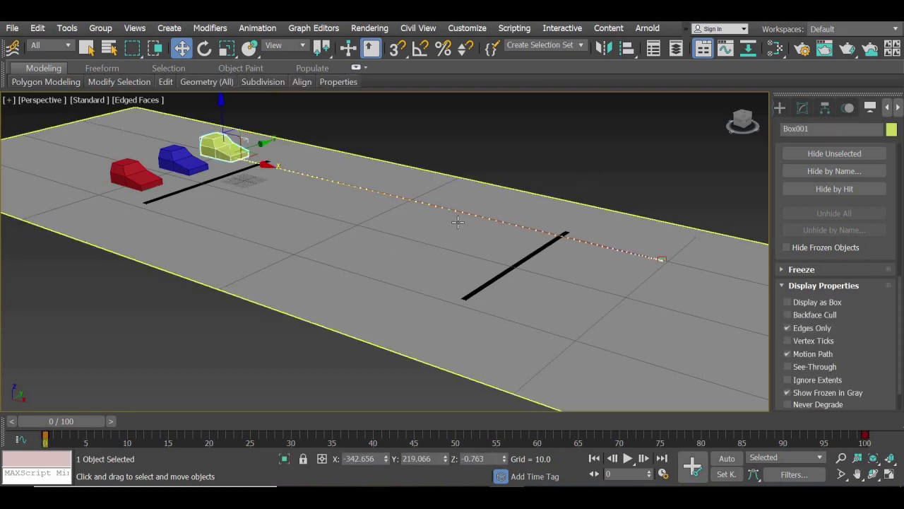
scroll(315, 202, up, 5)
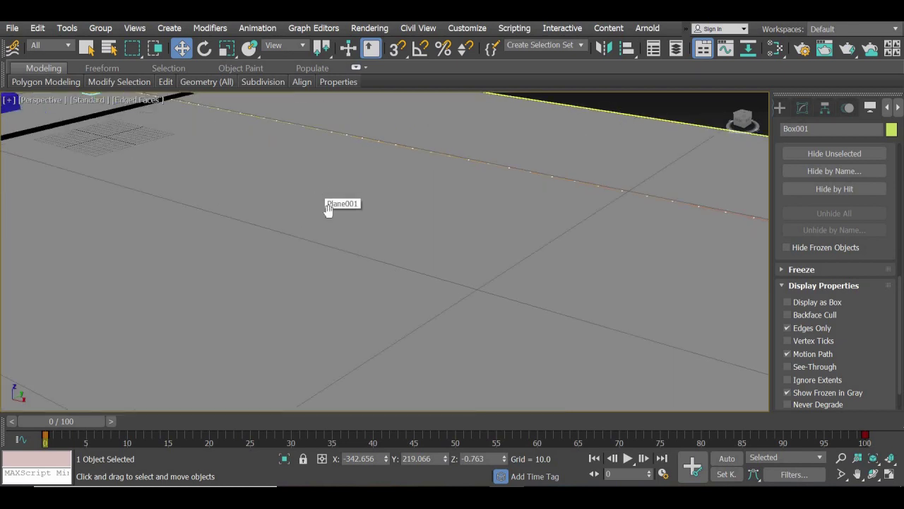
mouse_move(327, 206)
middle_down()
mouse_move(400, 396)
mouse_move(330, 297)
middle_up()
scroll(357, 299, down, 2)
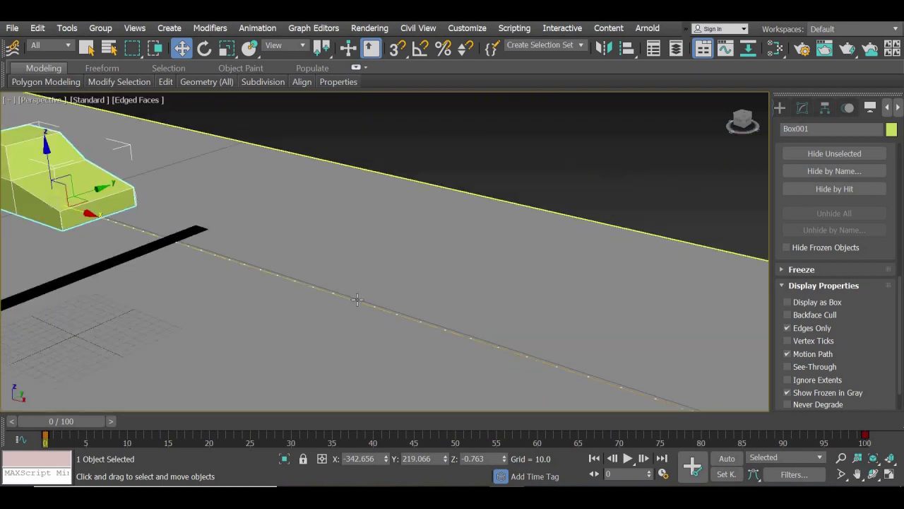
scroll(358, 300, down, 2)
scroll(466, 375, down, 3)
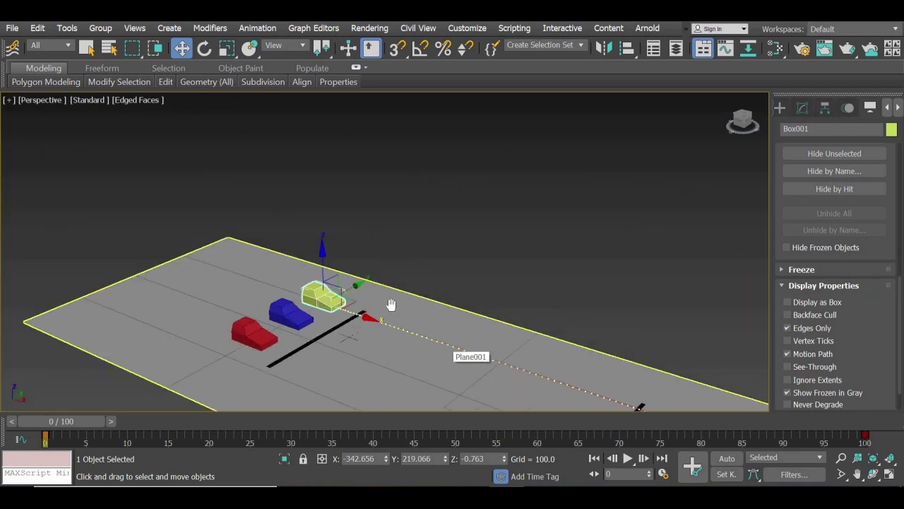
scroll(393, 306, up, 2)
scroll(393, 306, up, 2)
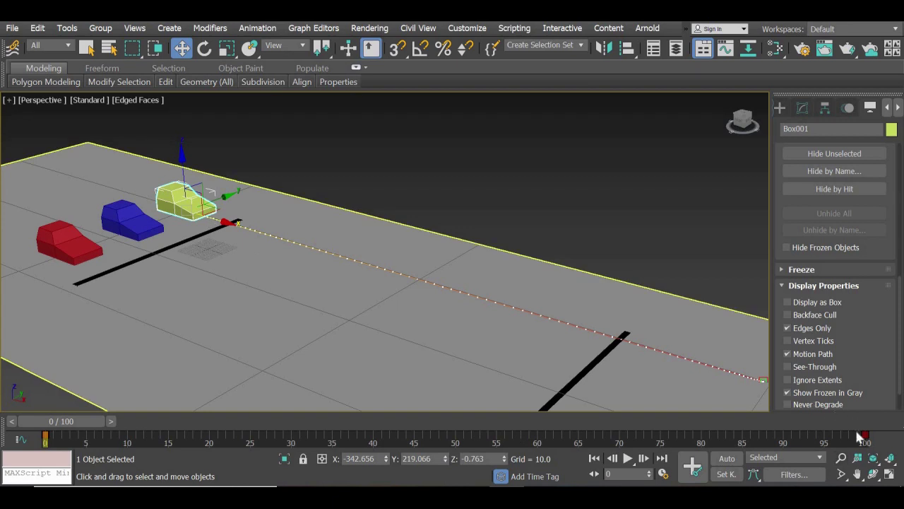
Step: Drag the yellow car's final key back to frame 10, then 20, and reselect the car
drag(866, 438, 90, 464)
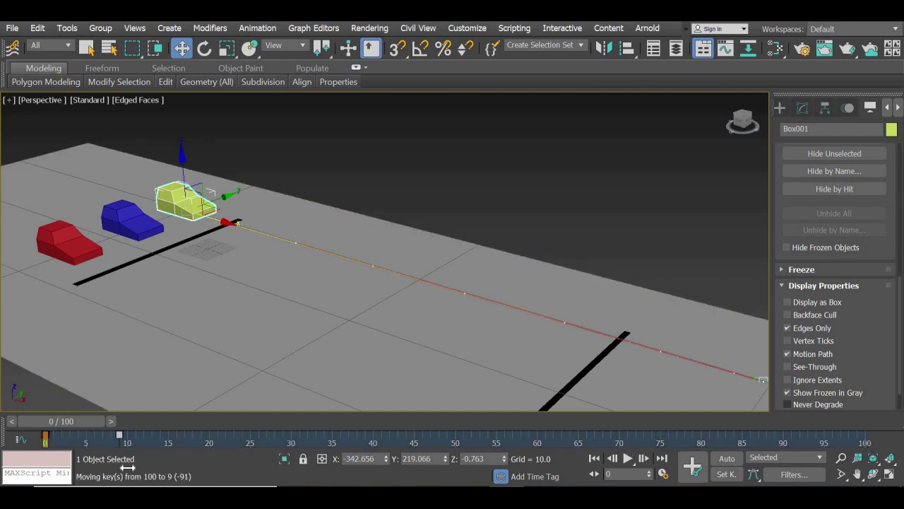
drag(90, 465, 83, 465)
middle_drag(333, 214, 169, 226)
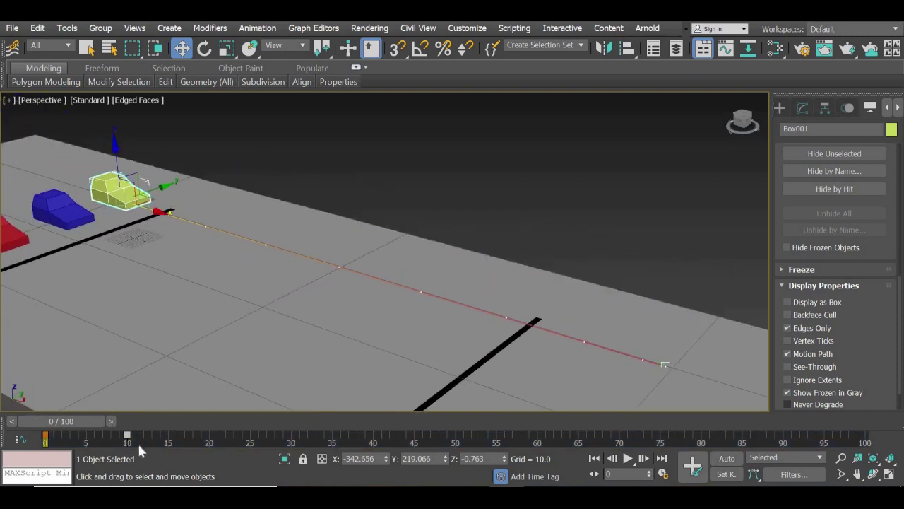
drag(166, 441, 227, 416)
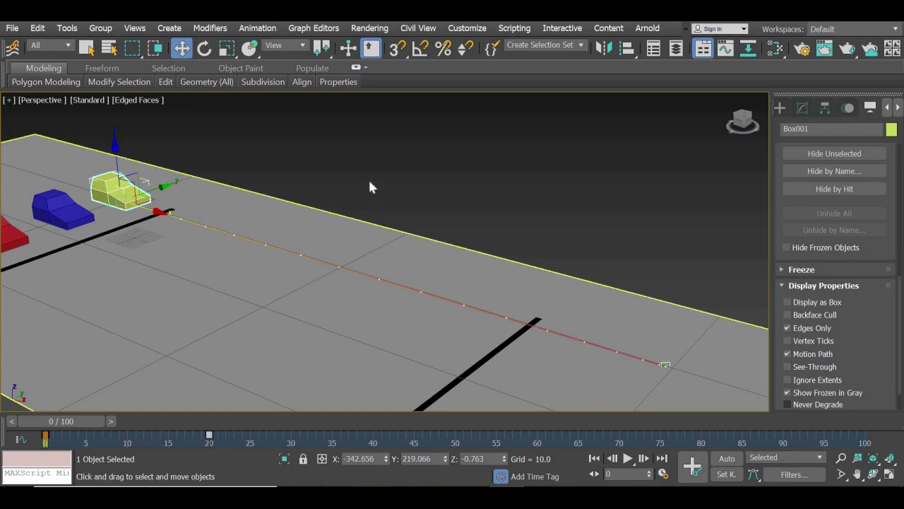
click(306, 328)
click(307, 328)
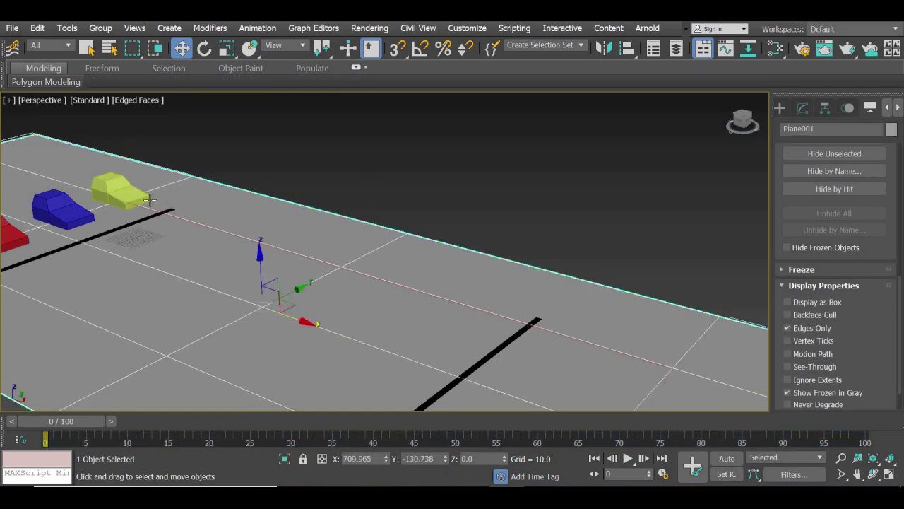
click(122, 190)
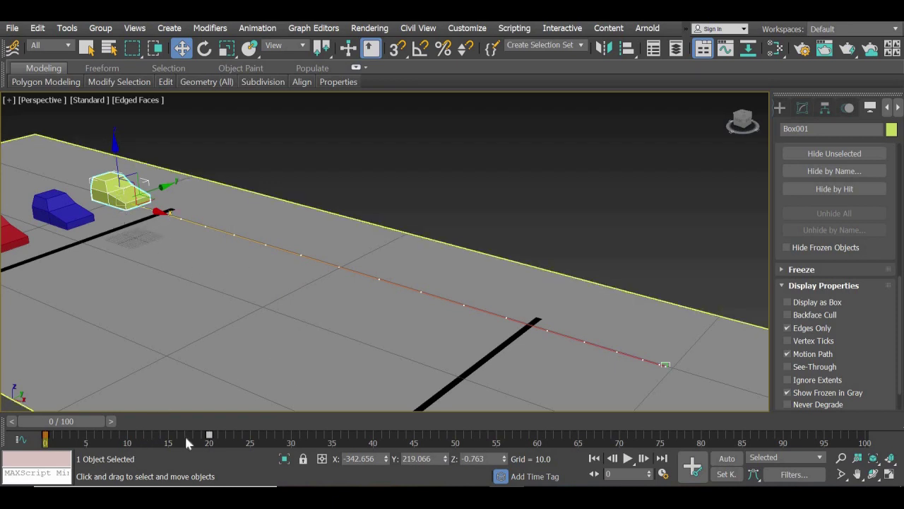
Step: Preview early frames, then drag the yellow car's end key from frame 20 to 100
click(210, 435)
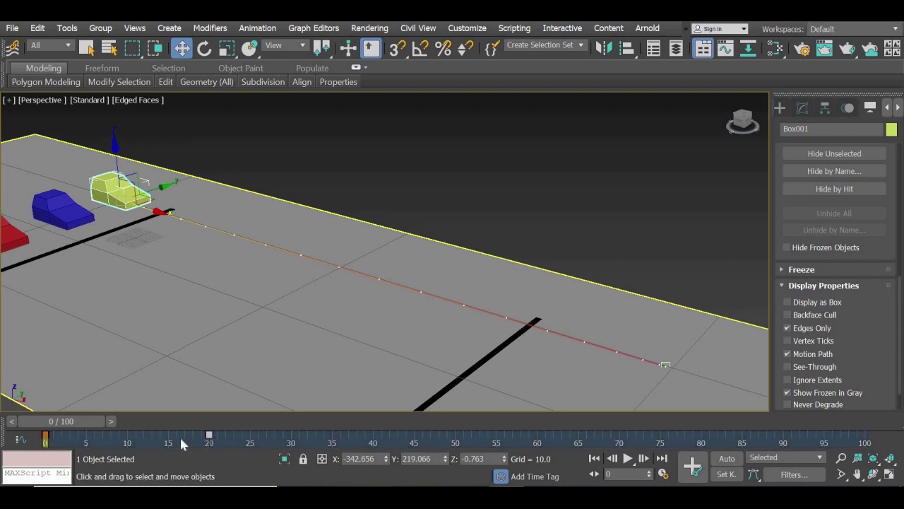
click(111, 422)
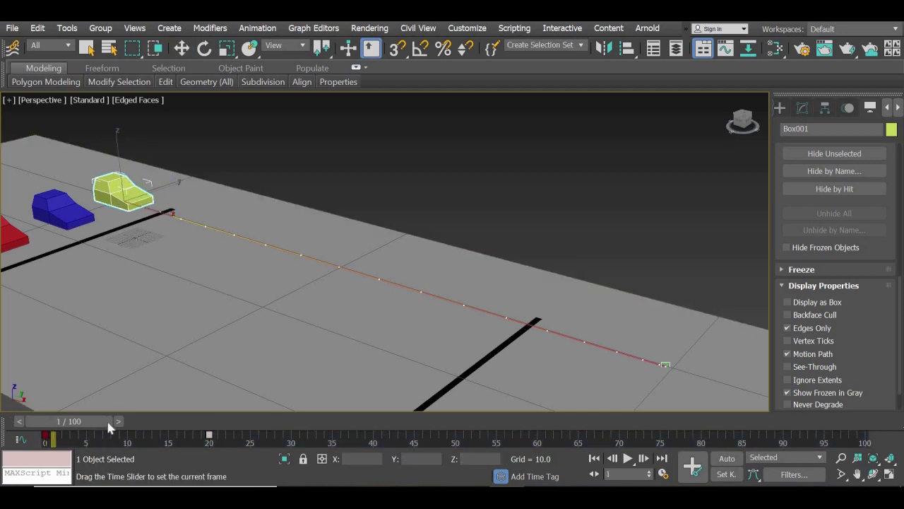
drag(108, 426, 151, 434)
key(w)
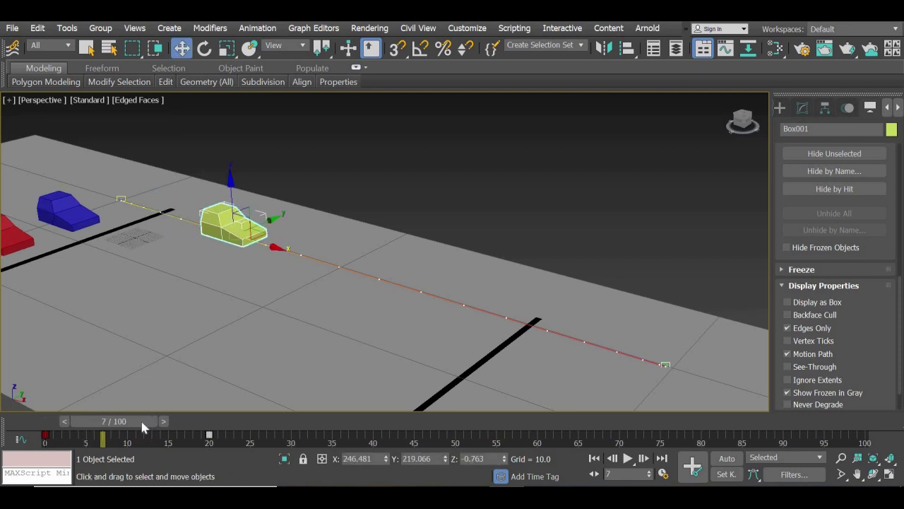
mouse_move(142, 426)
mouse_down()
mouse_move(161, 419)
mouse_move(164, 427)
mouse_up()
click(170, 426)
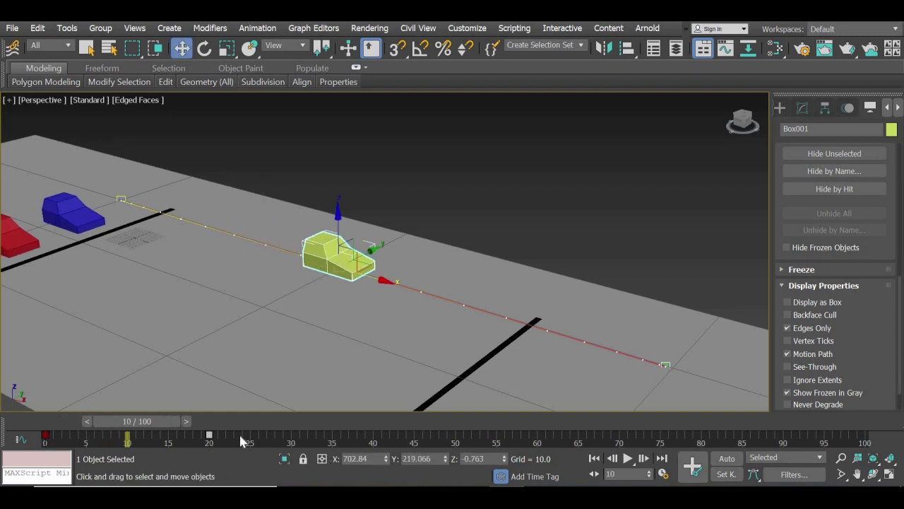
mouse_move(210, 434)
mouse_down()
mouse_move(873, 434)
mouse_move(865, 434)
mouse_up()
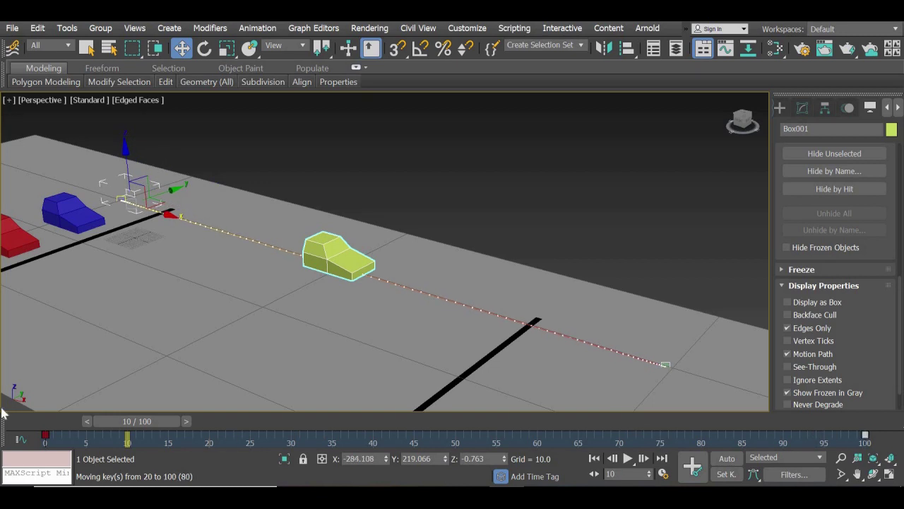
mouse_move(136, 421)
mouse_down()
mouse_move(581, 422)
mouse_move(51, 424)
mouse_up()
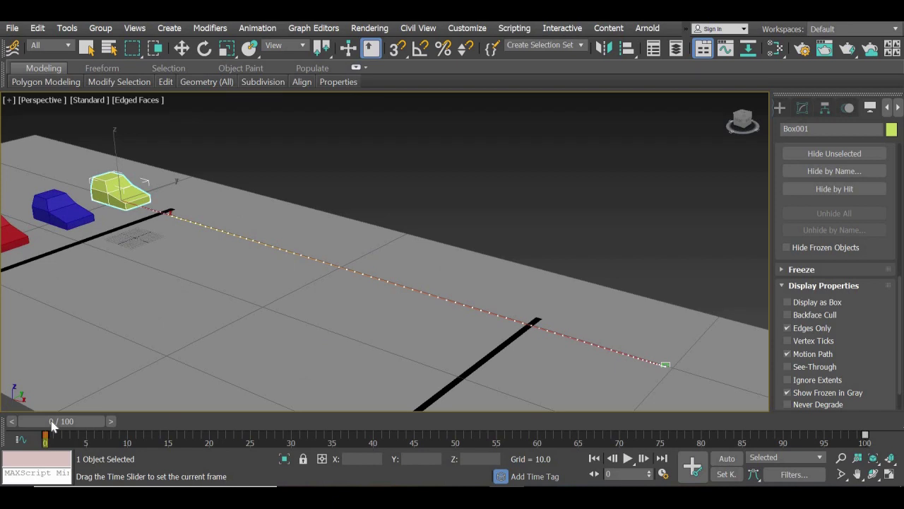
key(w)
scroll(225, 325, down, 2)
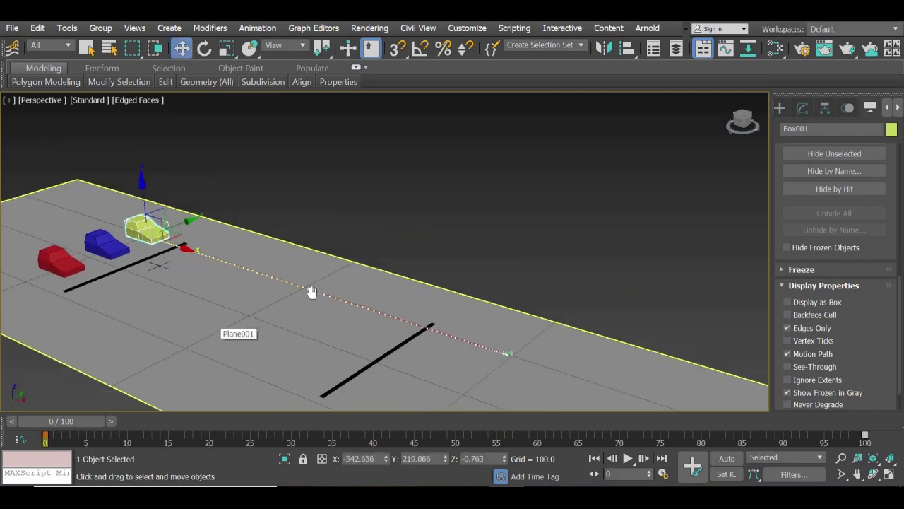
scroll(312, 292, up, 2)
scroll(311, 292, up, 1)
scroll(312, 292, up, 1)
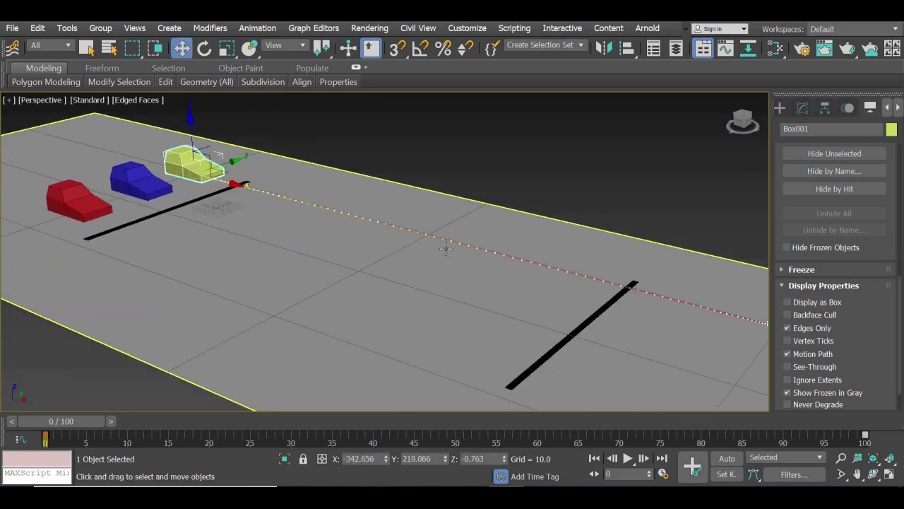
scroll(332, 300, up, 2)
scroll(325, 300, up, 4)
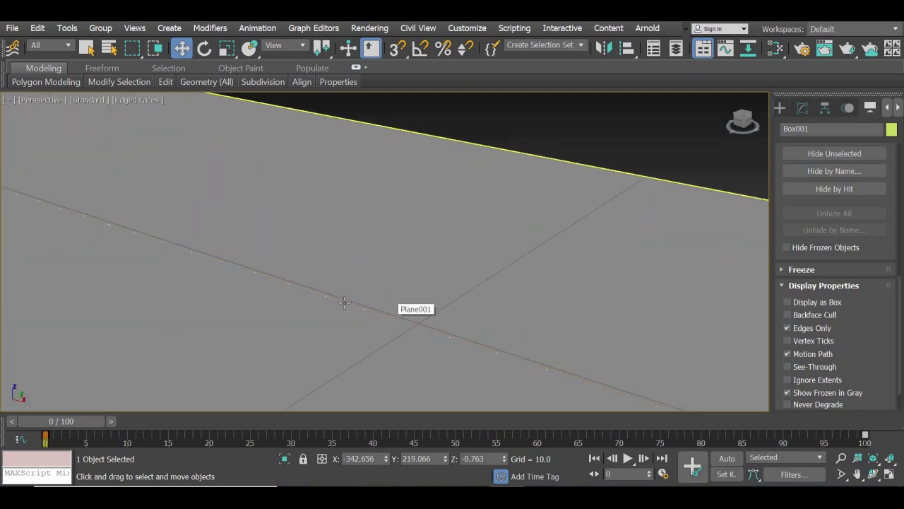
scroll(375, 323, down, 3)
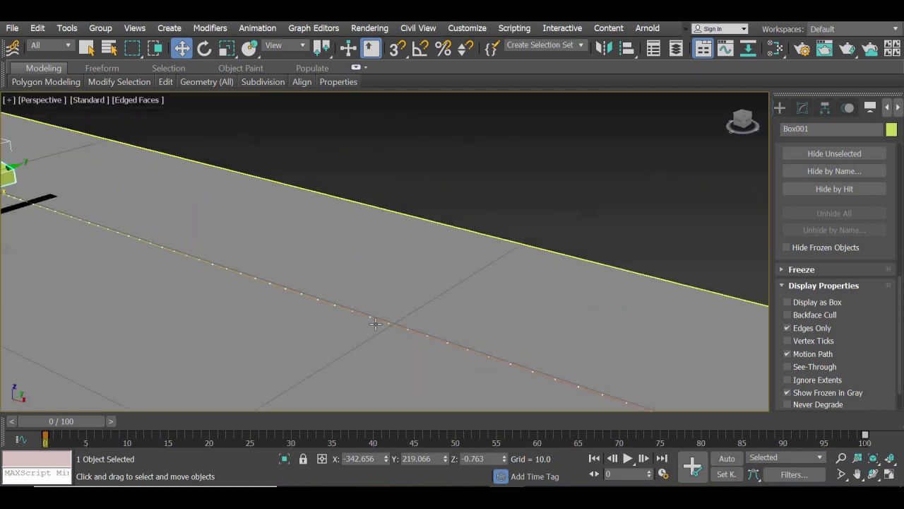
scroll(373, 332, down, 2)
scroll(373, 336, down, 1)
middle_drag(373, 336, 338, 297)
scroll(299, 300, up, 3)
scroll(595, 305, up, 3)
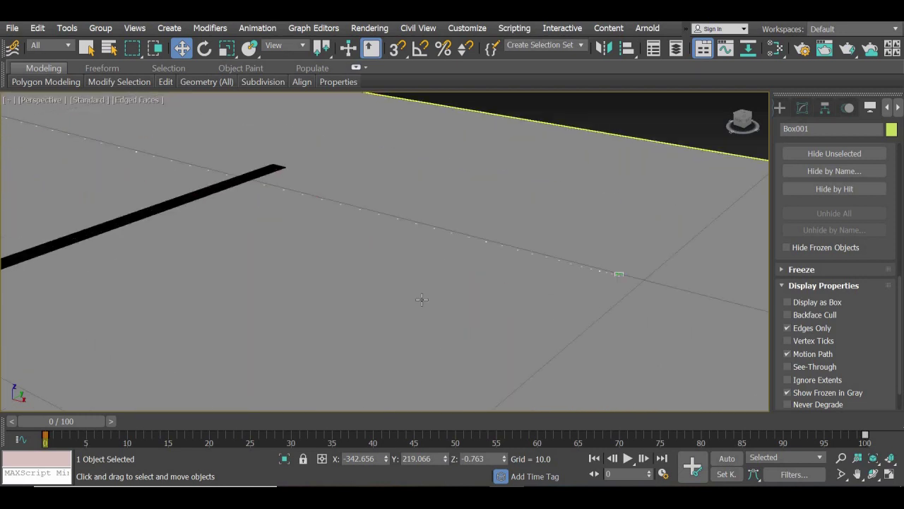
scroll(624, 278, up, 2)
scroll(622, 277, down, 1)
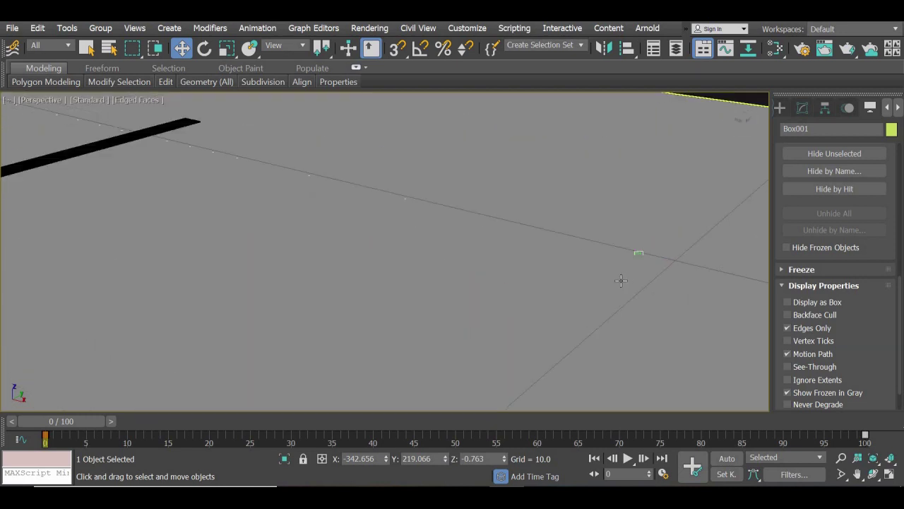
scroll(619, 276, down, 2)
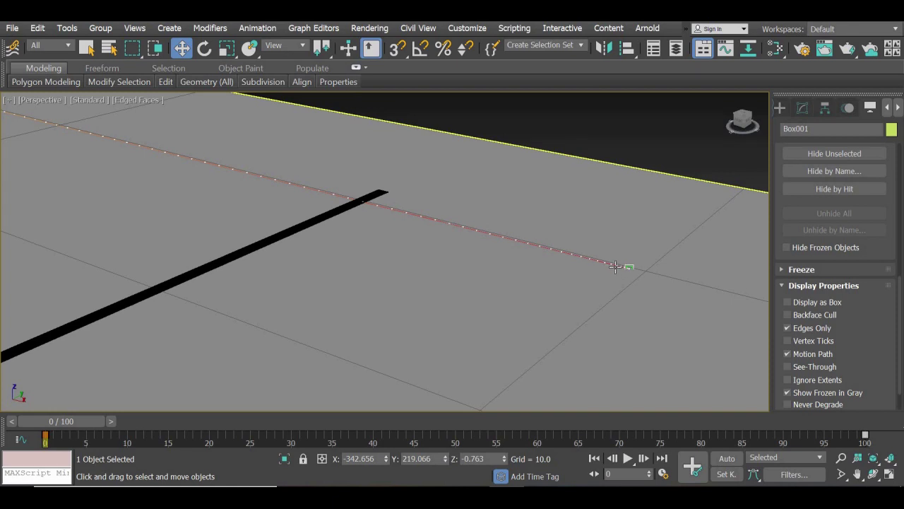
scroll(615, 267, down, 1)
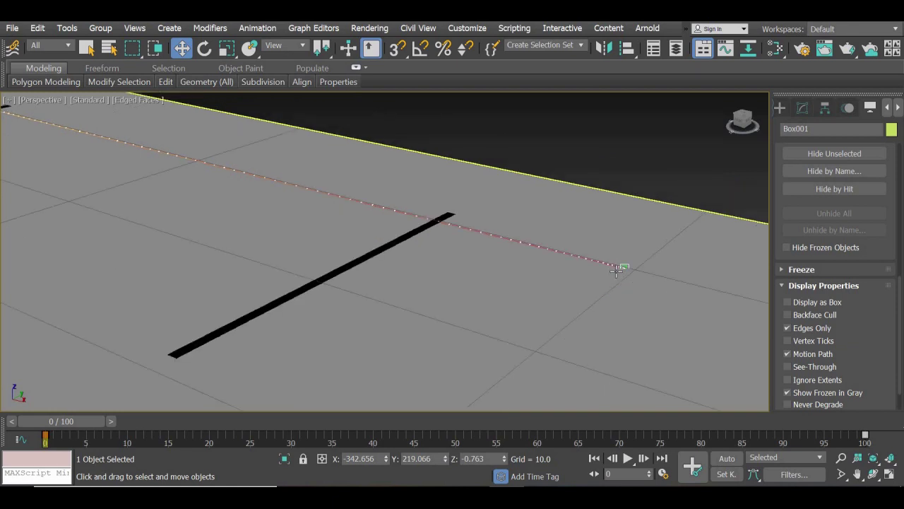
scroll(569, 278, down, 2)
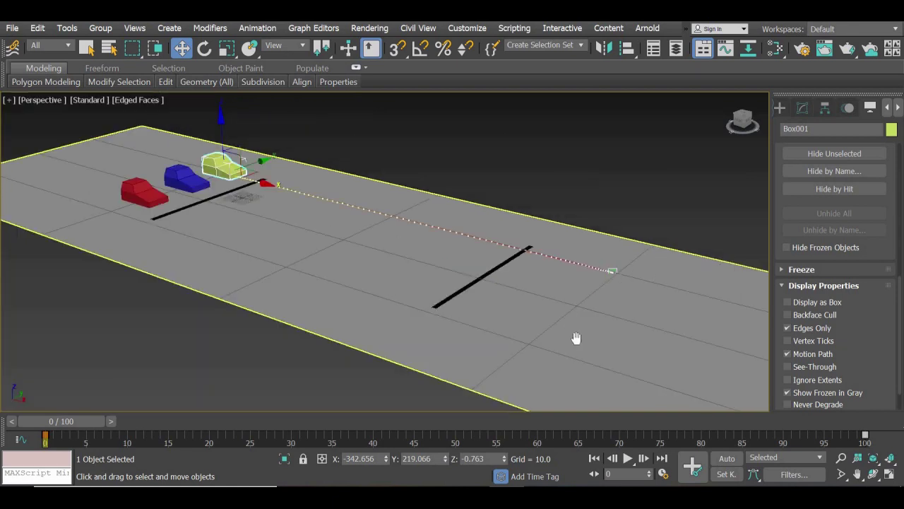
scroll(588, 392, down, 1)
scroll(452, 337, down, 1)
scroll(451, 337, up, 2)
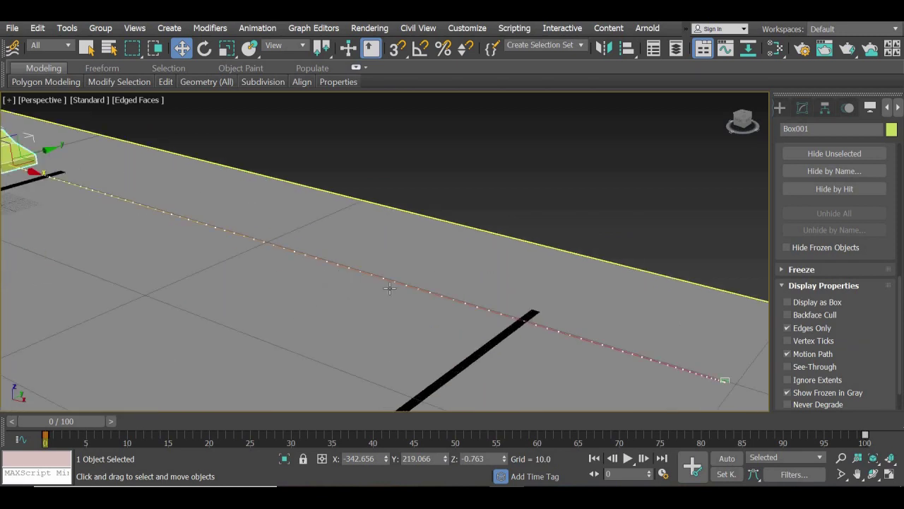
scroll(413, 311, down, 1)
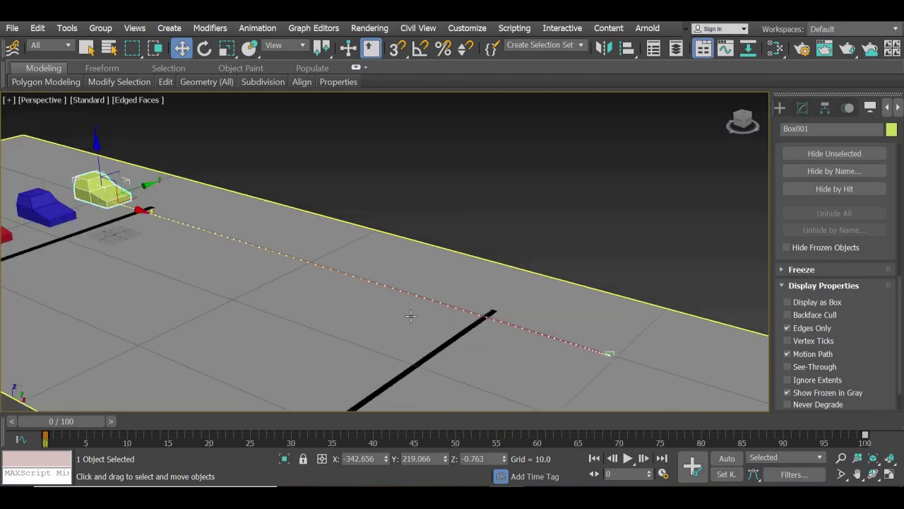
scroll(413, 312, down, 2)
scroll(412, 313, up, 1)
scroll(444, 329, up, 2)
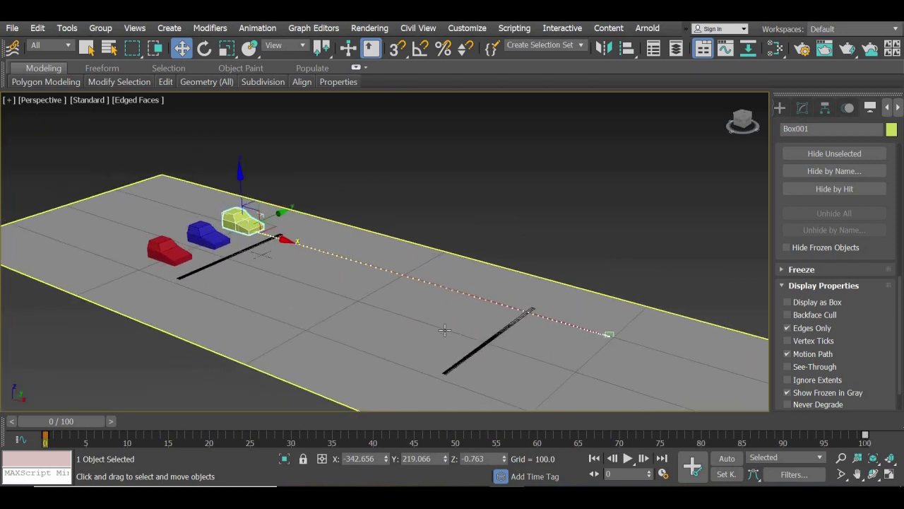
scroll(449, 332, up, 1)
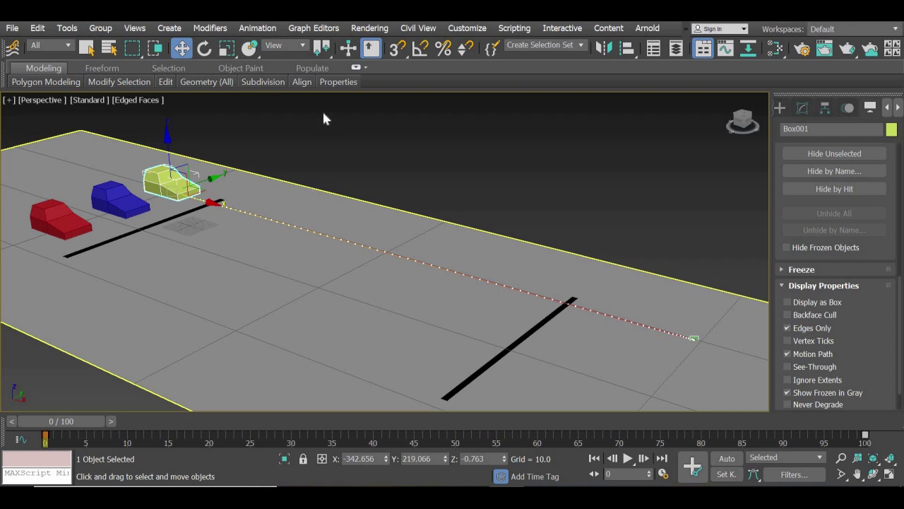
Step: Open the Curve Editor, reposition its window and widen the track list
click(319, 28)
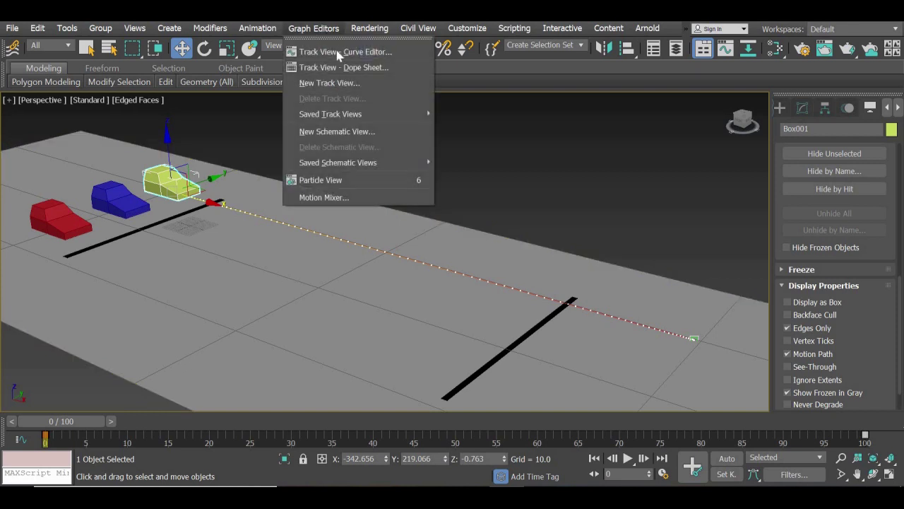
click(339, 51)
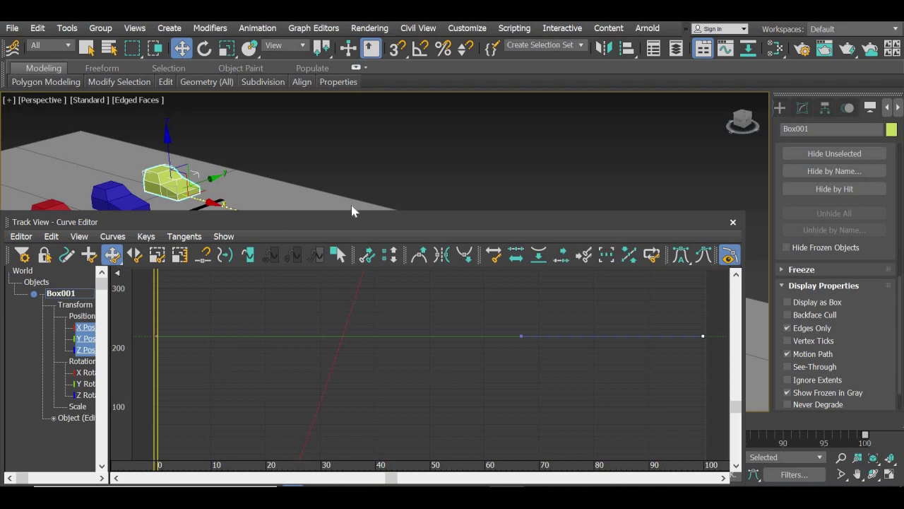
drag(353, 221, 592, 185)
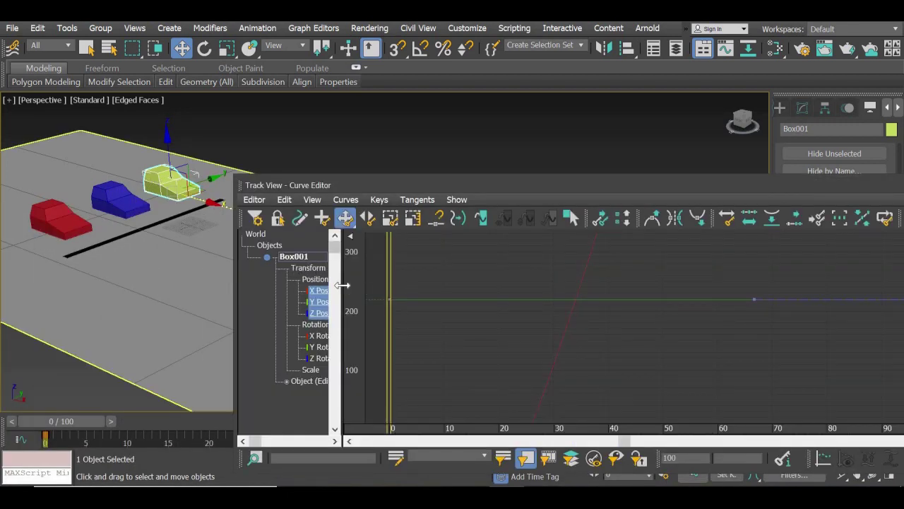
drag(408, 286, 456, 287)
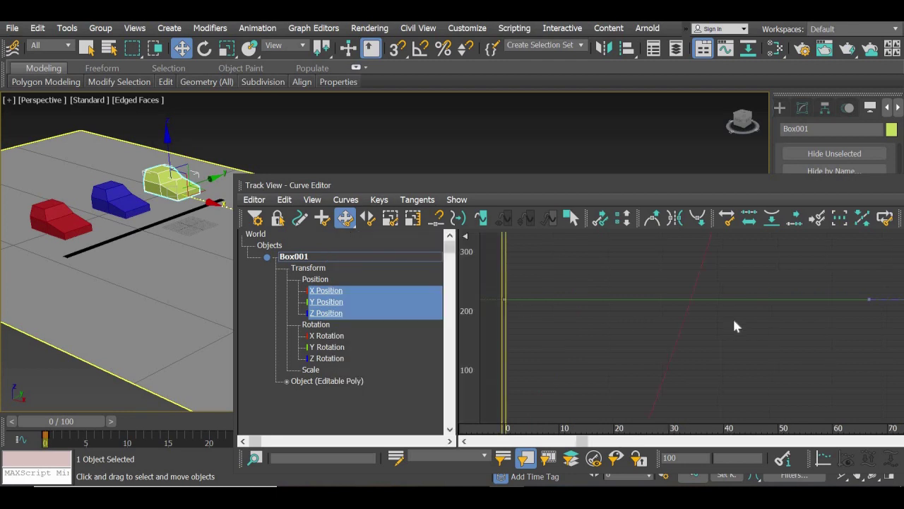
drag(730, 198, 598, 139)
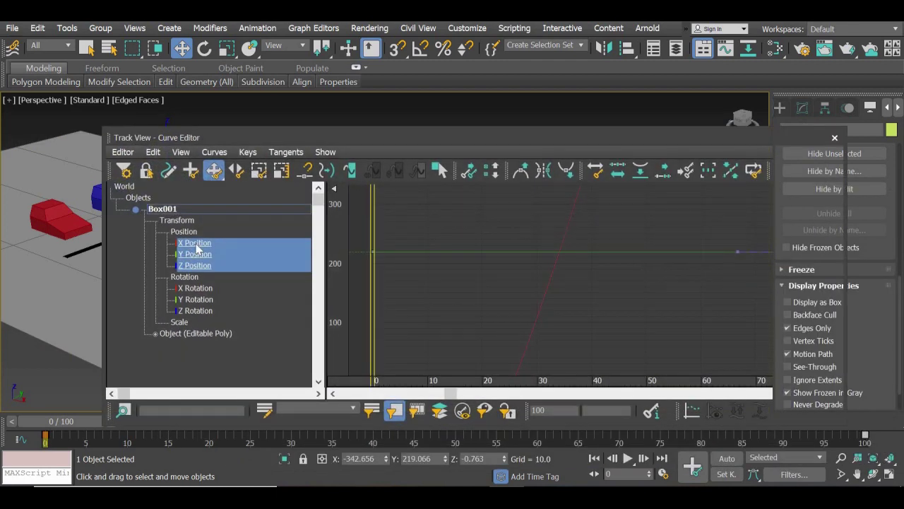
Step: Toggle the X, Y and Z Position curves and pan the graph around frames 0–80
click(197, 244)
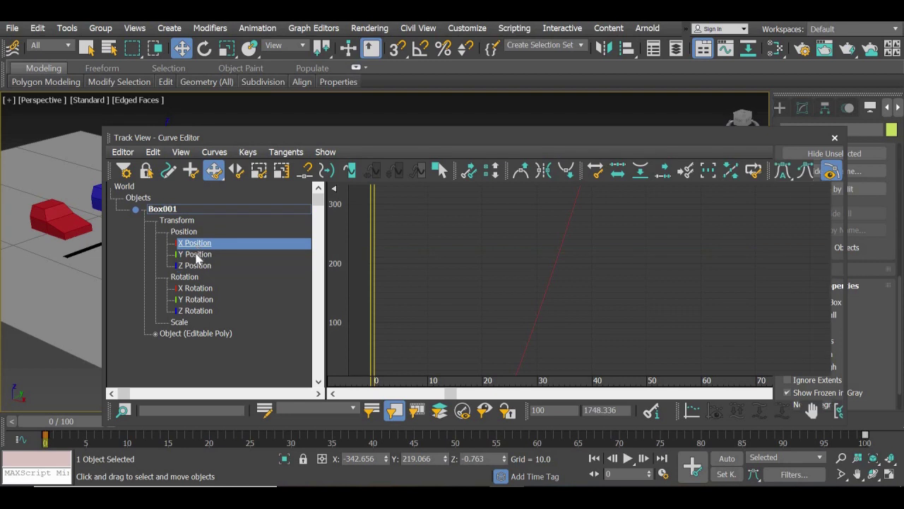
click(198, 257)
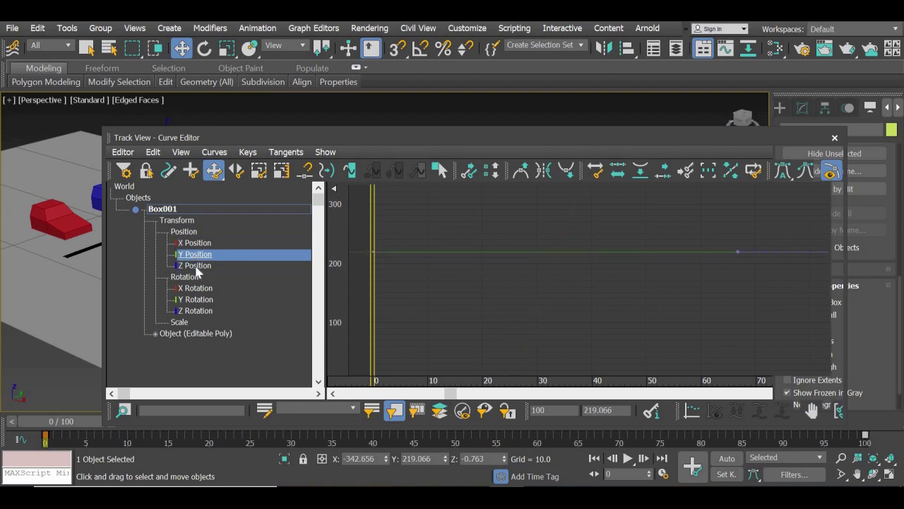
click(196, 265)
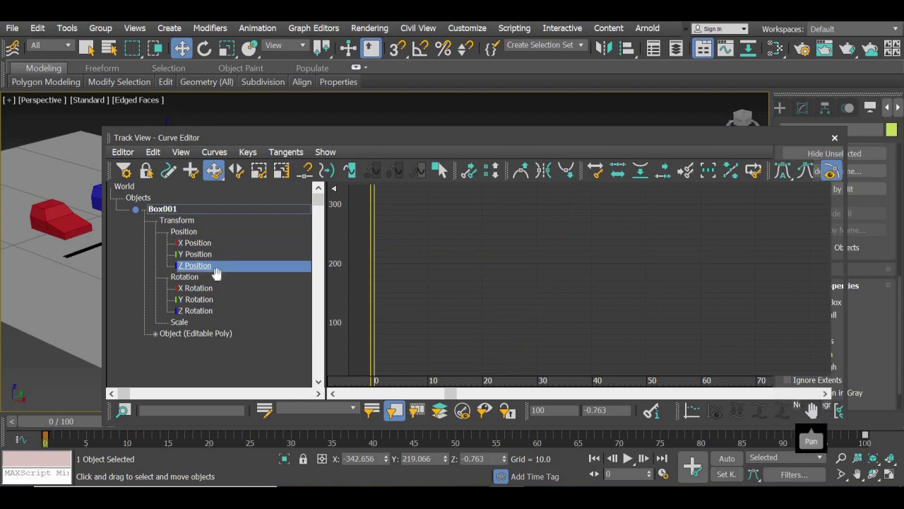
click(811, 410)
mouse_move(645, 238)
mouse_down()
mouse_move(601, 210)
mouse_move(532, 202)
mouse_move(462, 201)
mouse_move(456, 230)
mouse_up()
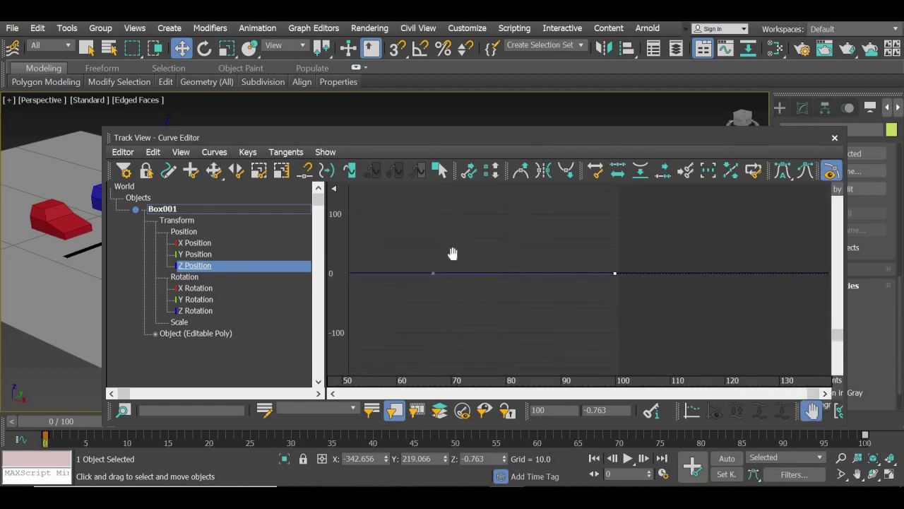
drag(545, 319, 713, 319)
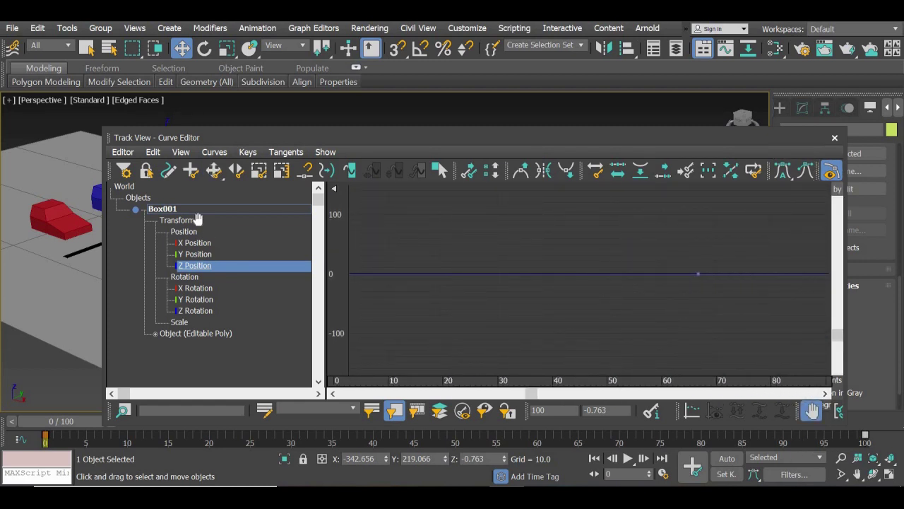
Step: Apply Frame Horizontal Extents Keys and settle the Curve Editor window
click(182, 157)
mouse_move(205, 215)
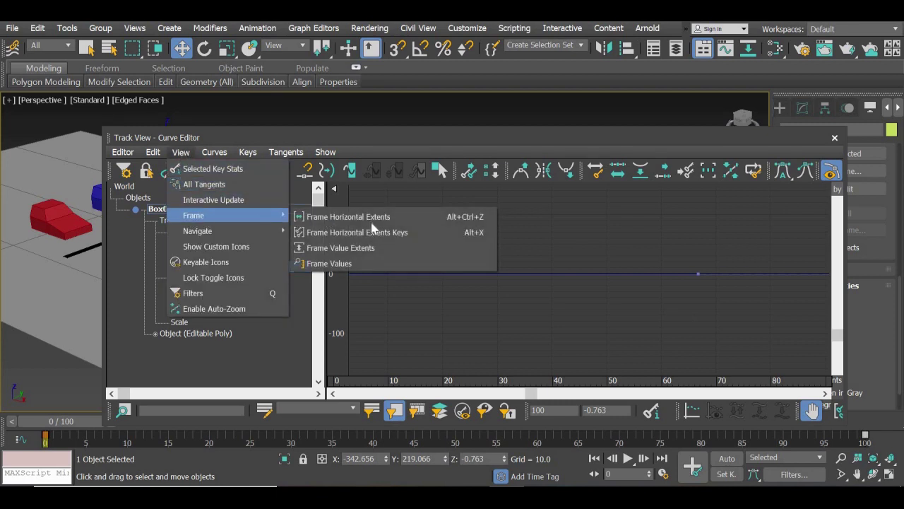
click(367, 233)
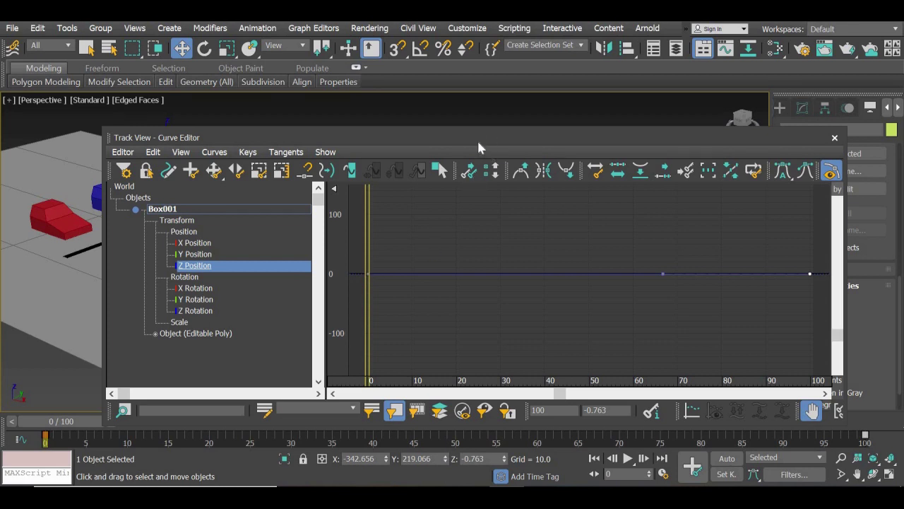
drag(478, 142, 510, 161)
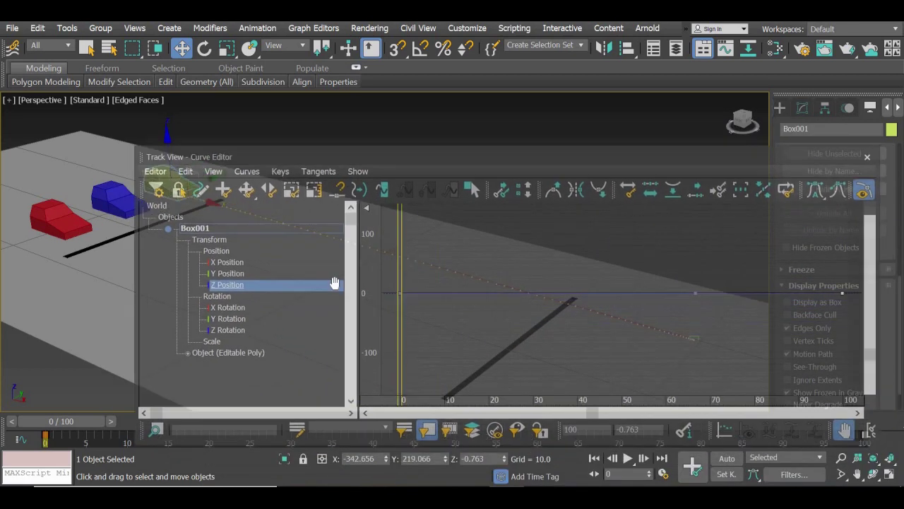
drag(334, 283, 243, 275)
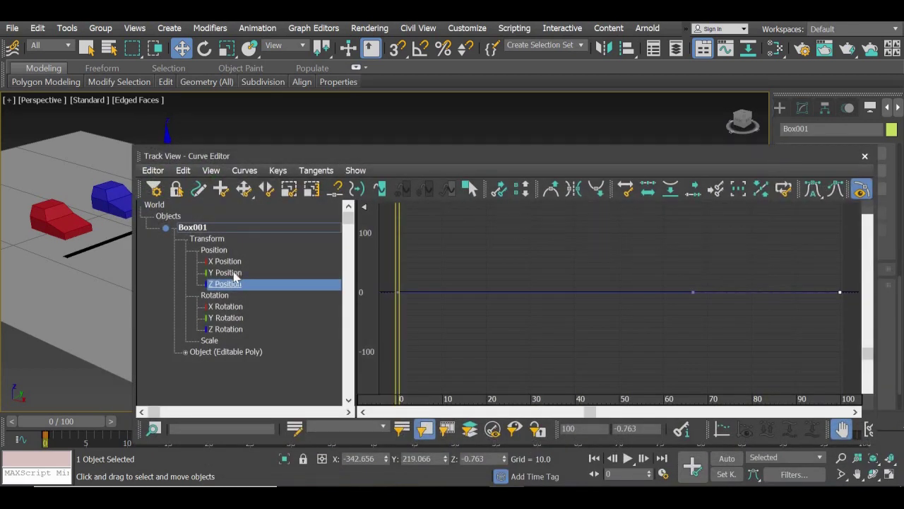
Step: Select the X Position curve and apply Frame Value Extents to fit it vertically
click(235, 276)
click(235, 263)
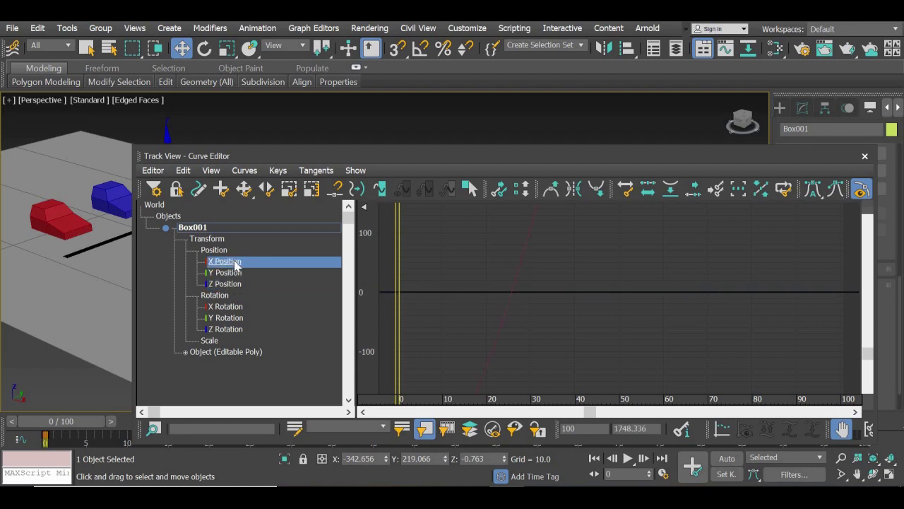
click(243, 173)
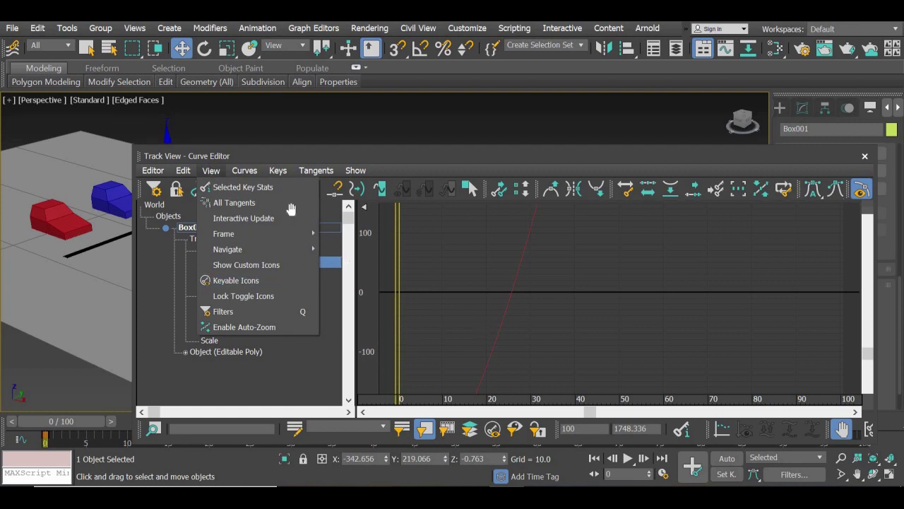
click(211, 171)
click(212, 170)
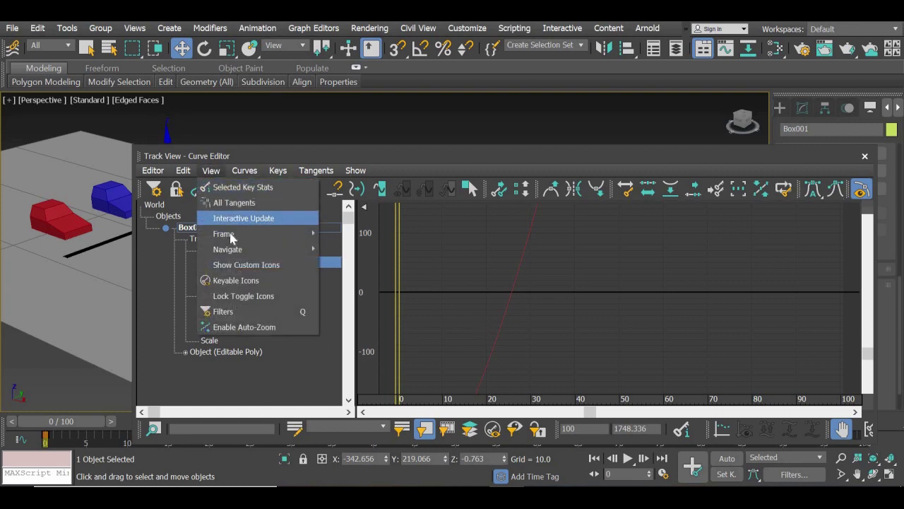
click(392, 254)
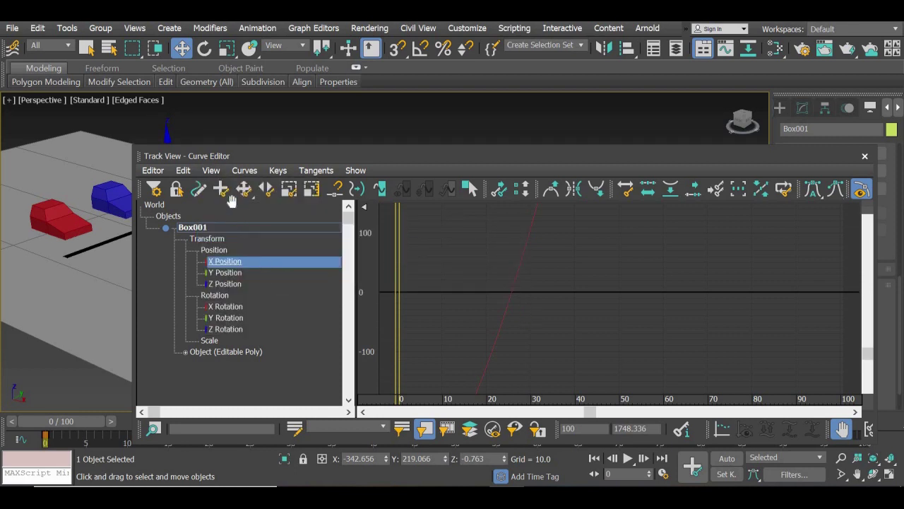
click(210, 170)
mouse_move(223, 233)
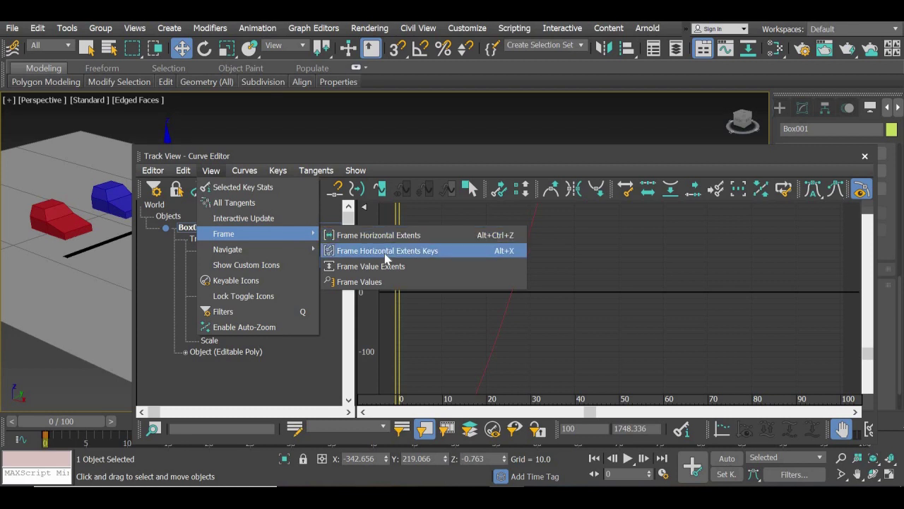
click(388, 267)
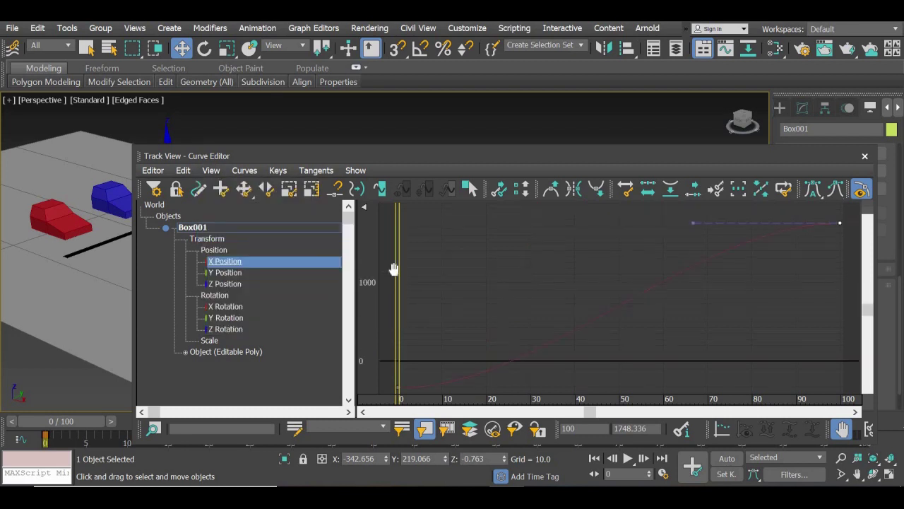
Step: Pan the graph and drag the frame-0 key's tangent up to steepen the X Position start
drag(542, 349, 506, 357)
drag(539, 327, 535, 310)
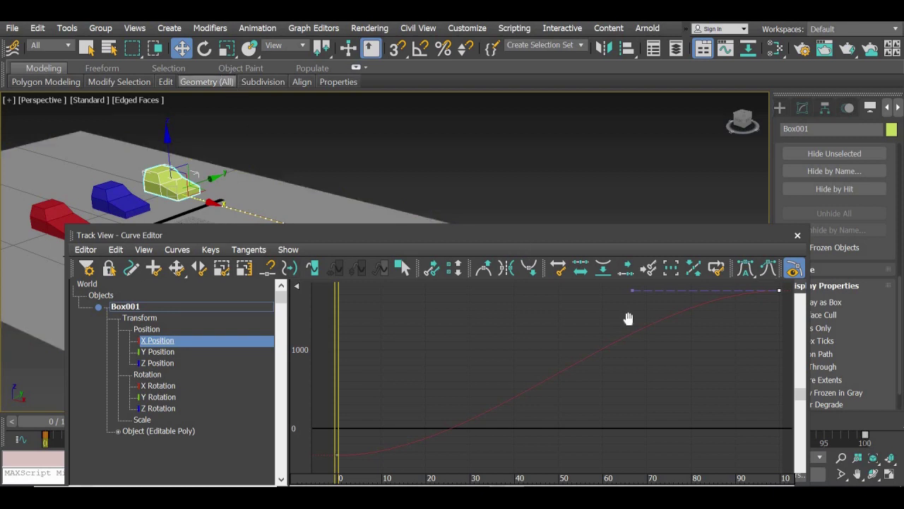
click(178, 269)
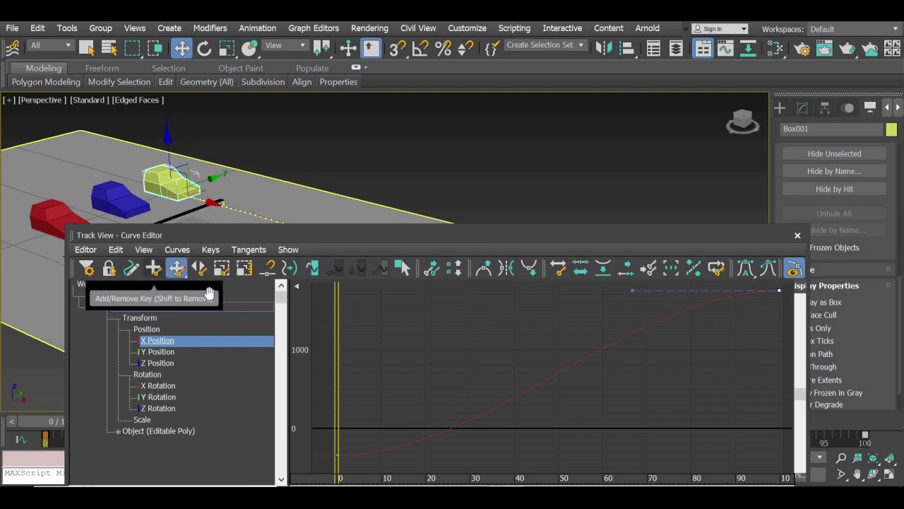
click(336, 455)
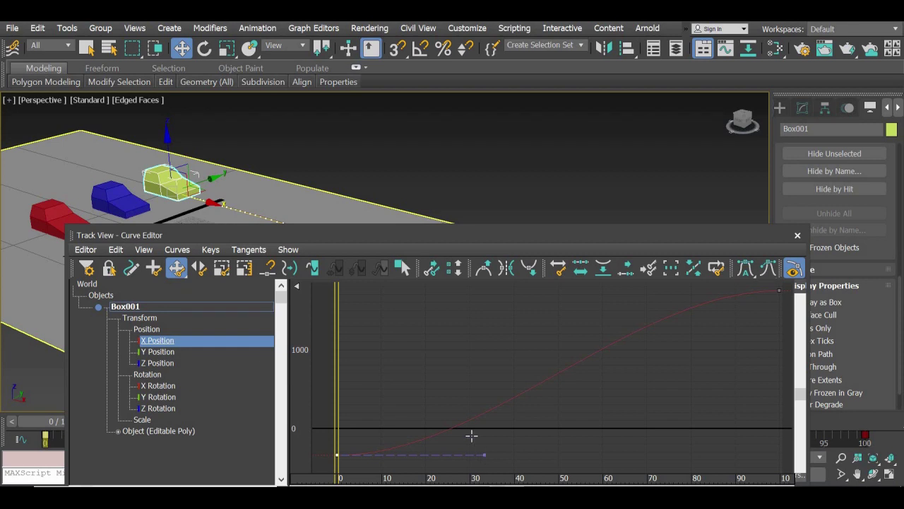
mouse_move(485, 455)
mouse_down()
mouse_move(430, 382)
mouse_move(462, 376)
mouse_up()
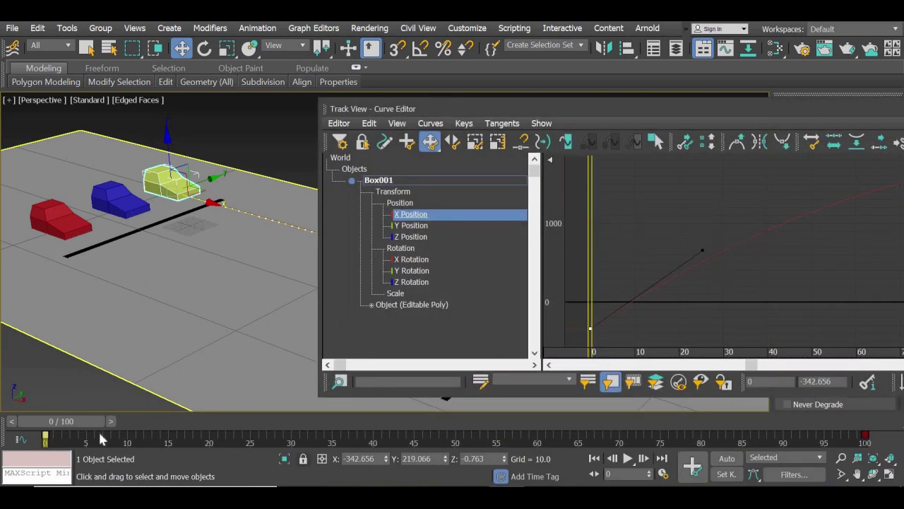
Step: Preview the start, undo the tangent change, and re-pull the frame-0 tangent steeper
drag(91, 422, 96, 432)
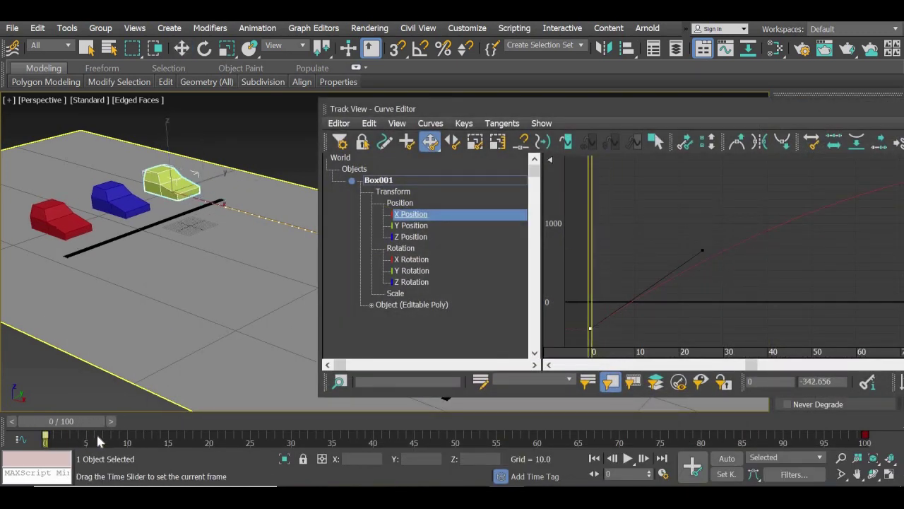
mouse_move(166, 445)
mouse_down()
mouse_move(104, 439)
mouse_move(194, 439)
mouse_move(46, 443)
mouse_up()
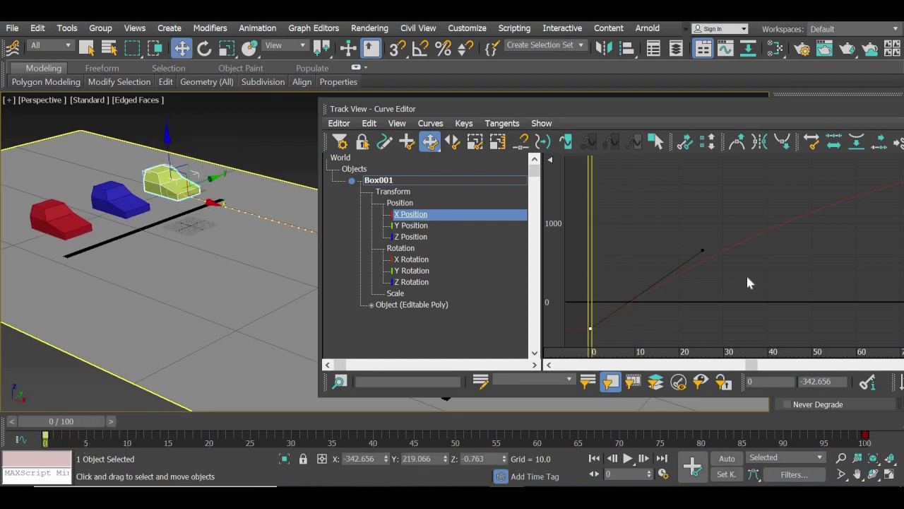
key(ctrl+z)
mouse_move(99, 422)
mouse_down()
mouse_move(206, 420)
mouse_move(64, 425)
mouse_up()
mouse_move(239, 428)
mouse_down()
mouse_move(80, 424)
mouse_move(281, 424)
mouse_move(44, 423)
mouse_up()
key(w)
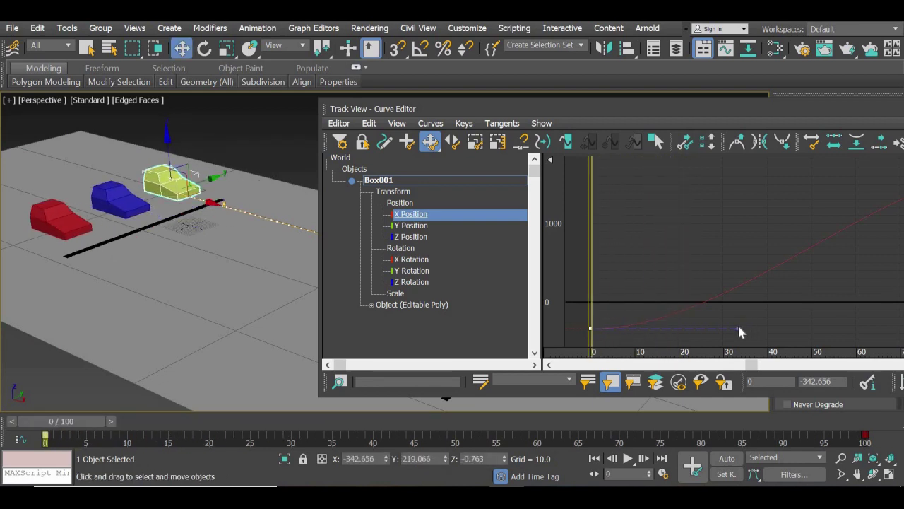
mouse_move(738, 327)
mouse_down()
mouse_move(739, 259)
mouse_move(727, 238)
mouse_up()
Step: Move the Curve Editor off the track and scrub the race through to the finish
drag(113, 424, 200, 426)
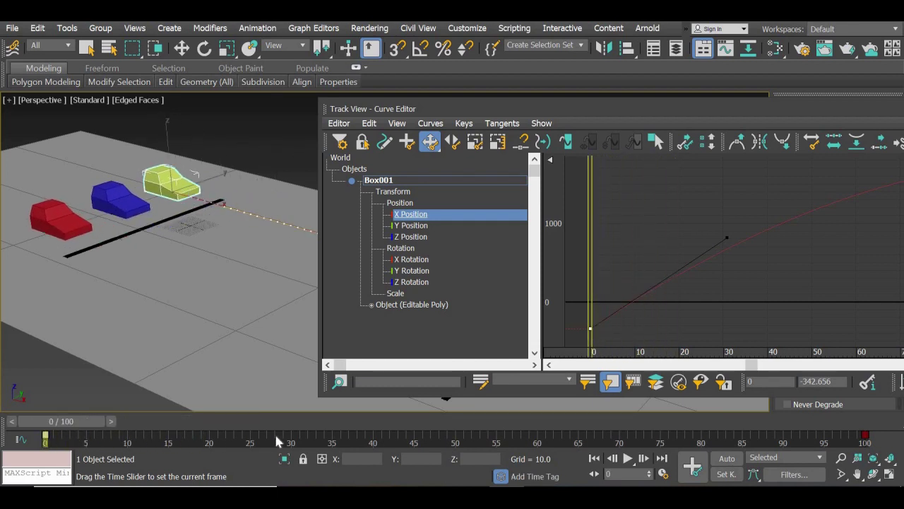
mouse_move(78, 432)
mouse_down()
mouse_move(258, 426)
mouse_move(42, 431)
mouse_up()
key(w)
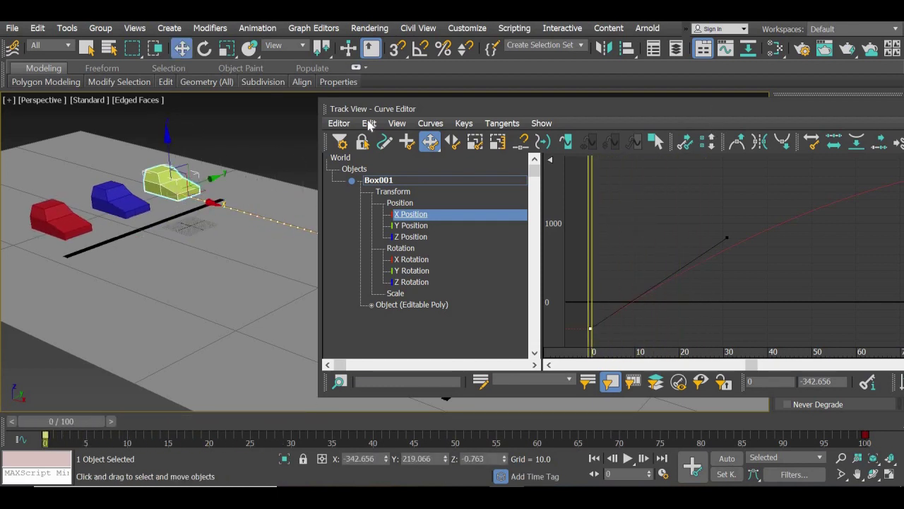
drag(368, 111, 427, 288)
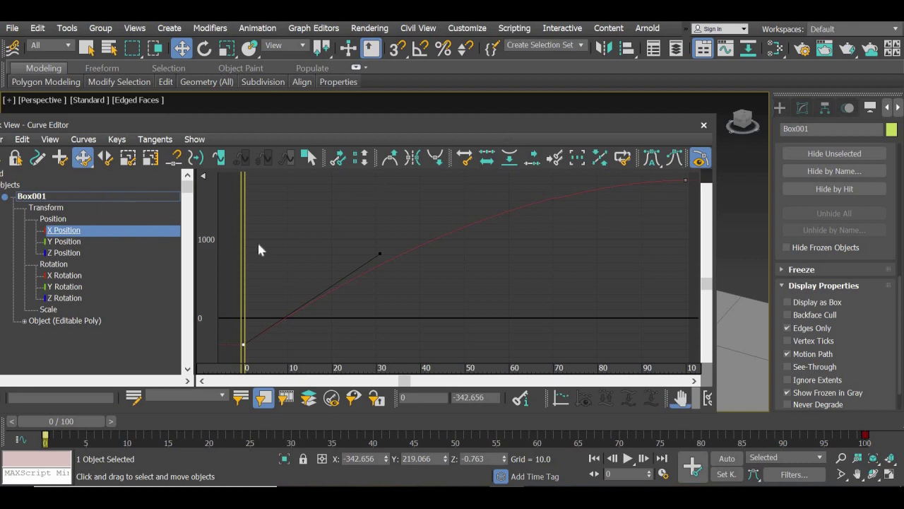
drag(483, 138, 220, 242)
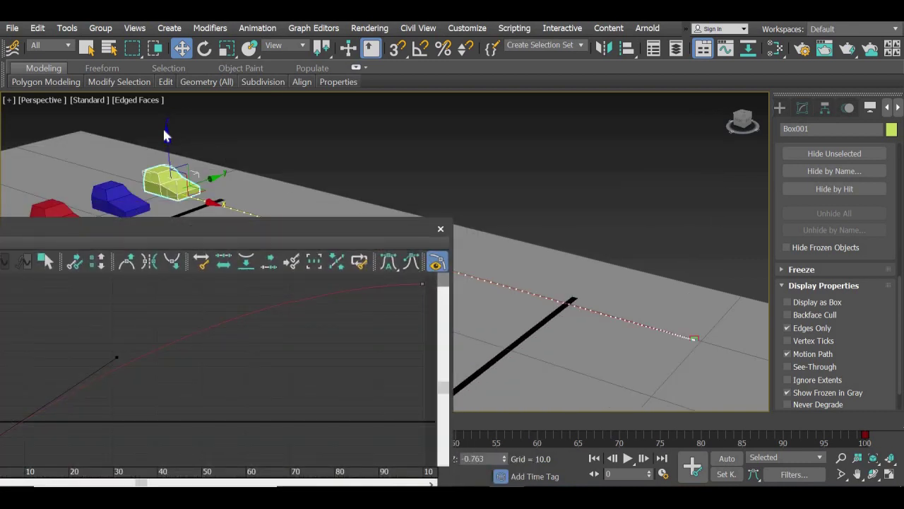
drag(318, 228, 81, 128)
drag(235, 428, 480, 423)
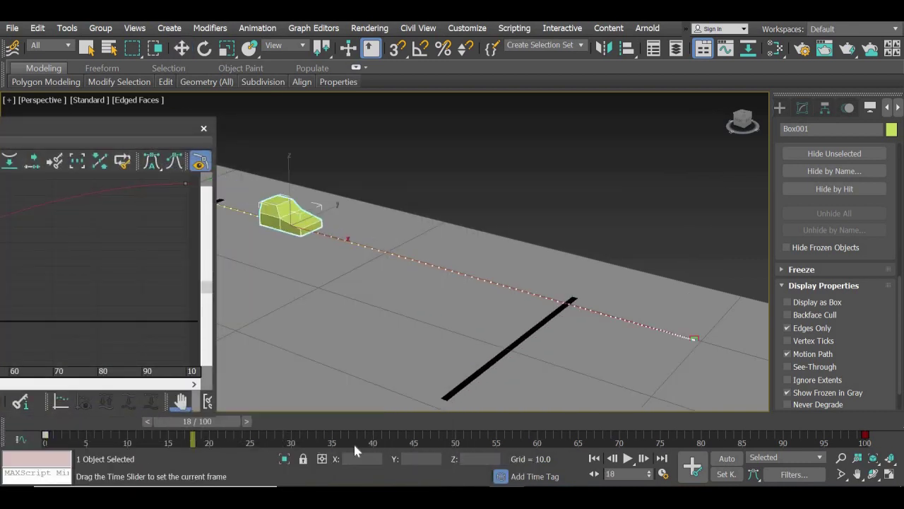
drag(534, 476, 865, 486)
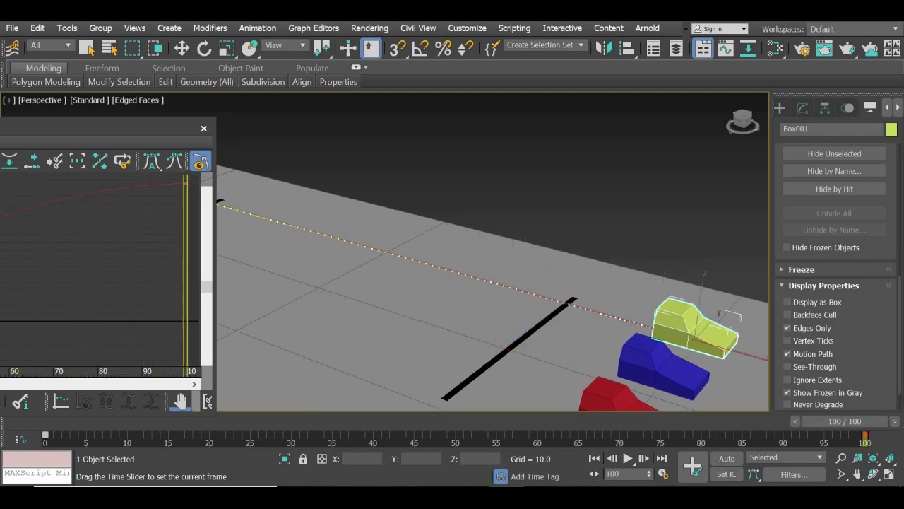
mouse_move(866, 438)
mouse_down()
mouse_move(430, 421)
mouse_move(541, 421)
mouse_move(106, 421)
mouse_move(579, 421)
mouse_move(61, 422)
mouse_up()
Step: Close the Curve Editor, preview up to frame 48, and return to frame 0
key(w)
drag(158, 128, 274, 342)
drag(357, 265, 718, 189)
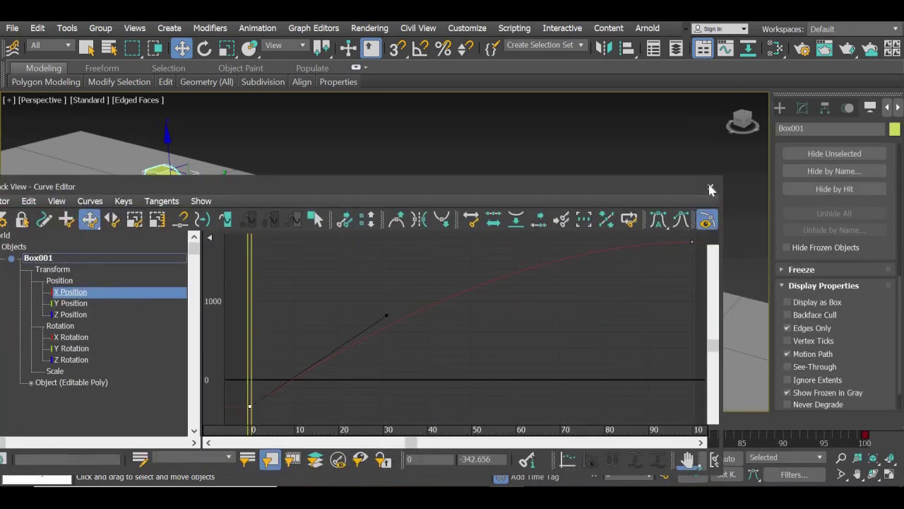
click(711, 189)
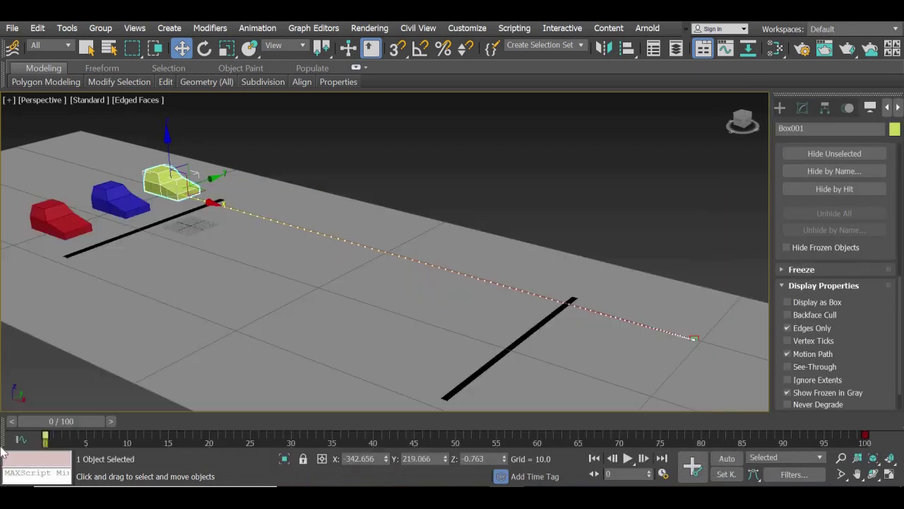
drag(177, 424, 438, 423)
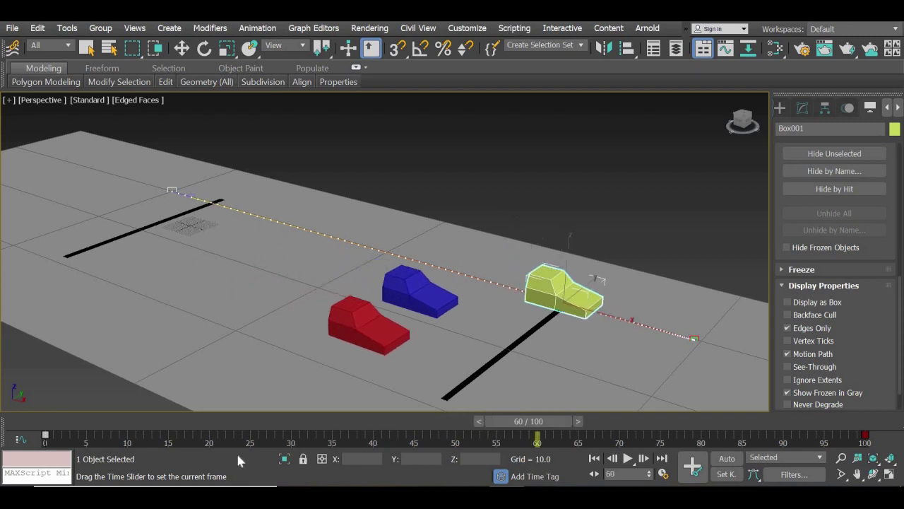
key(Home)
Step: Select the red car and show only its X Position curve in the Curve Editor
key(w)
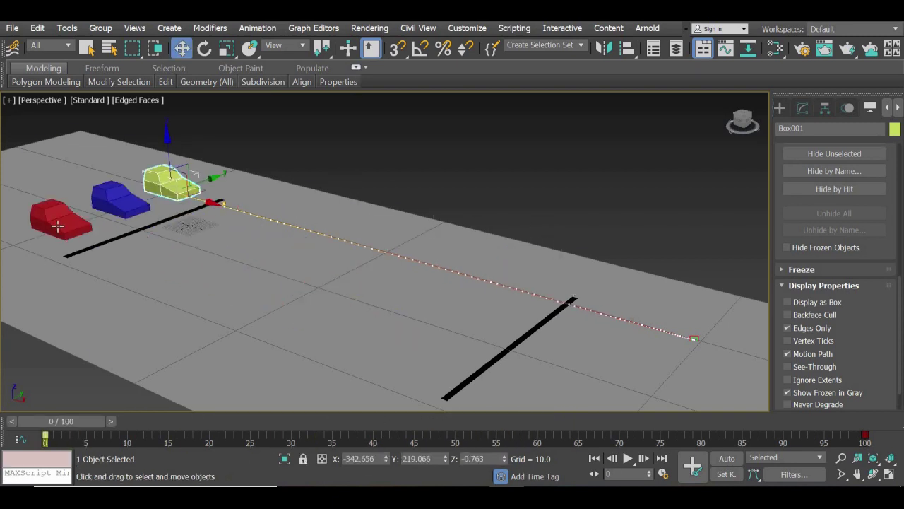
click(61, 217)
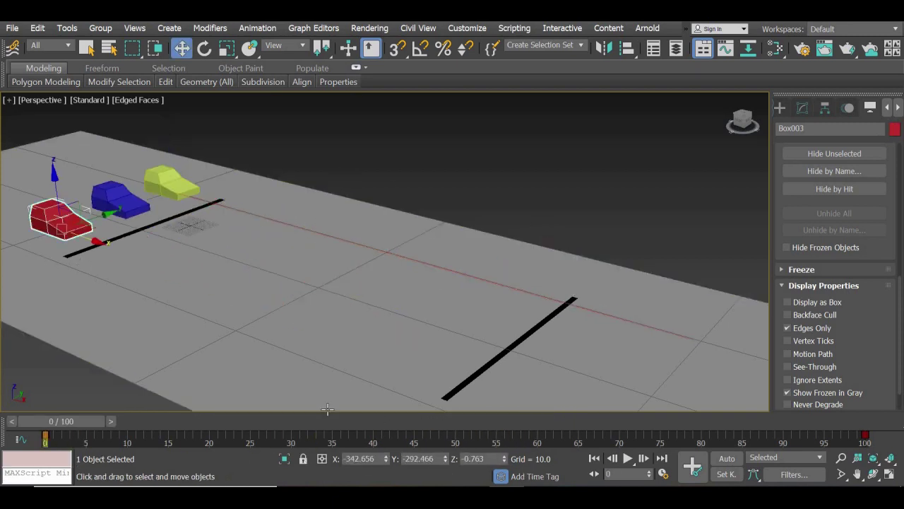
click(321, 28)
click(332, 53)
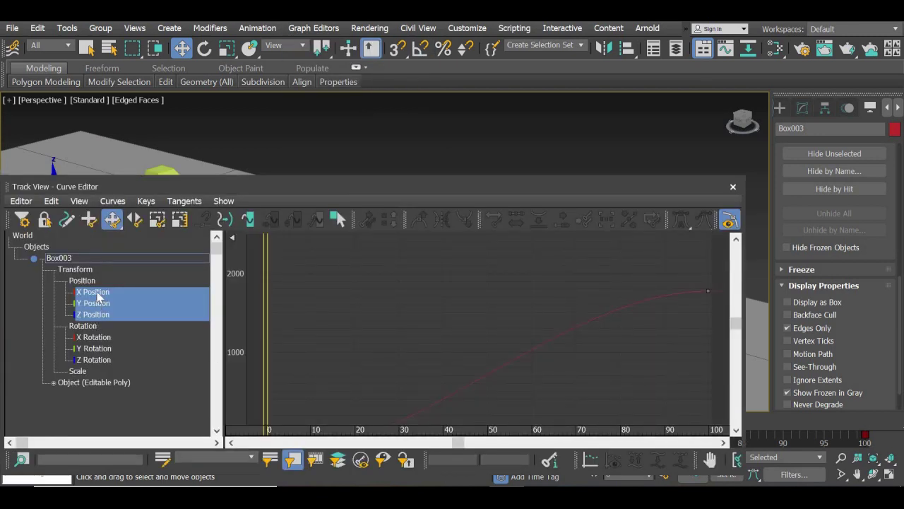
click(98, 297)
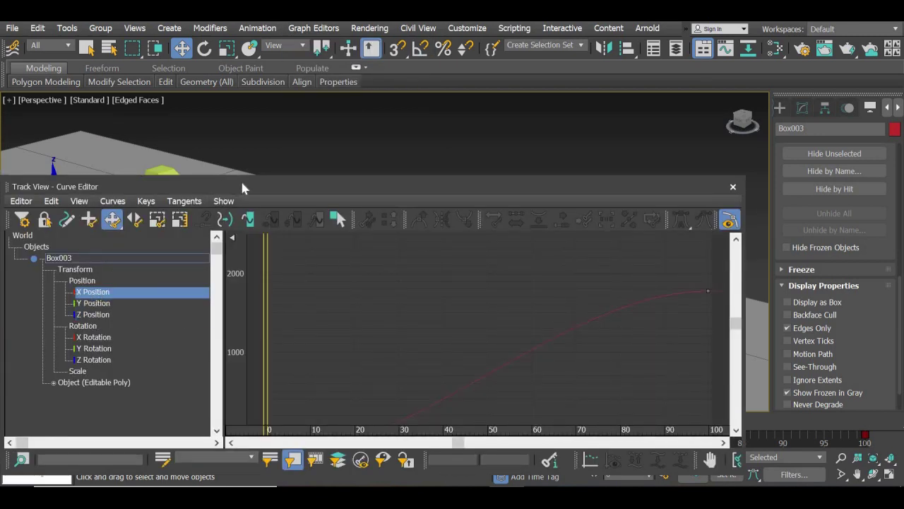
Step: Frame Value Extents, lengthen the frame-0 tangent and steepen the approach into frame 100
drag(242, 188, 342, 172)
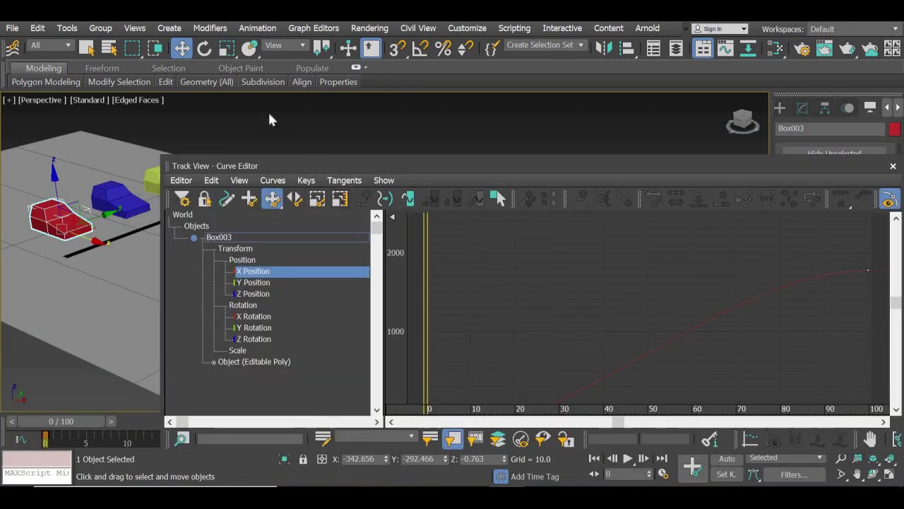
drag(269, 166, 198, 119)
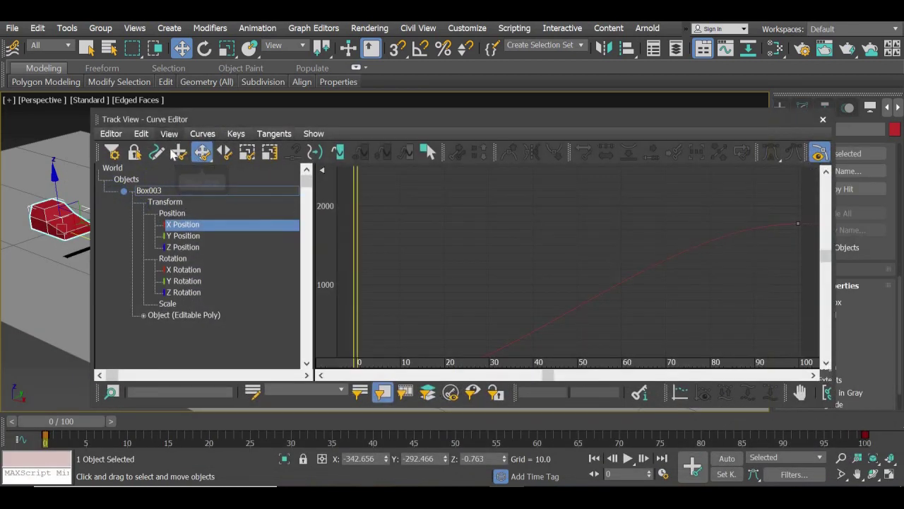
click(169, 134)
mouse_move(182, 197)
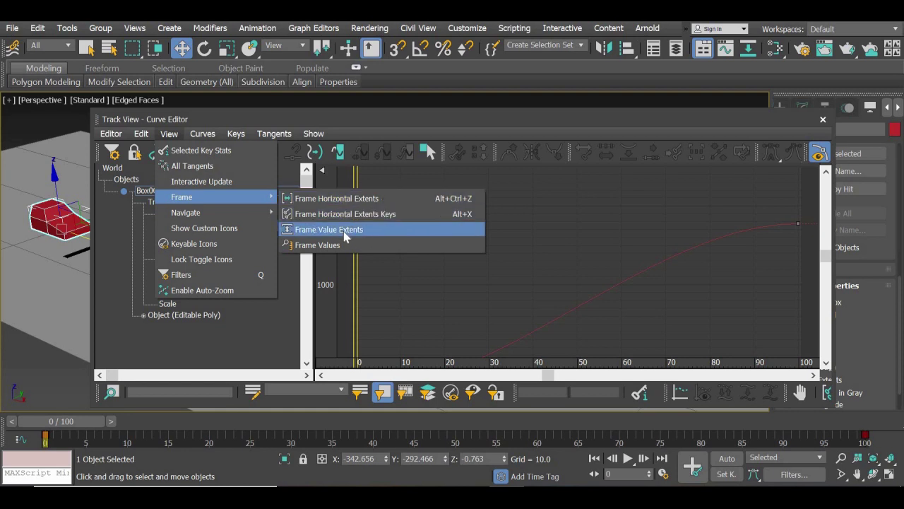
click(343, 231)
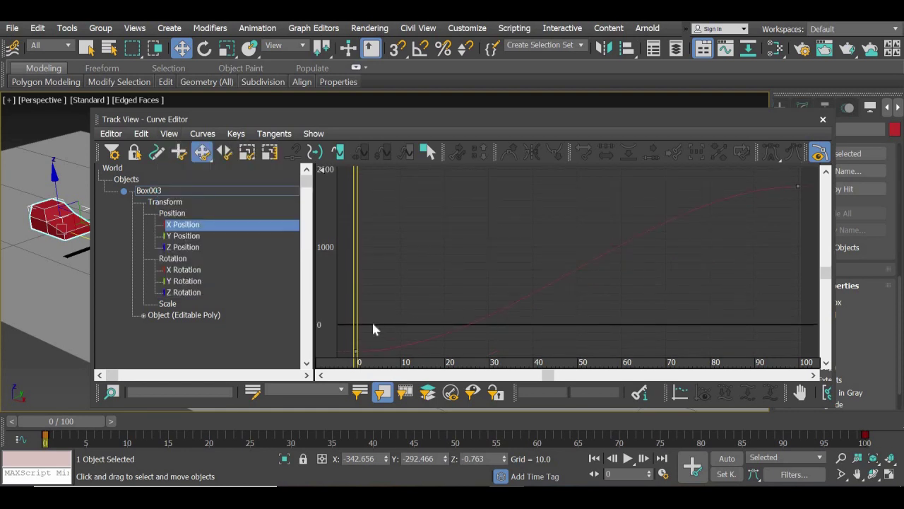
drag(345, 334, 367, 368)
drag(422, 359, 578, 351)
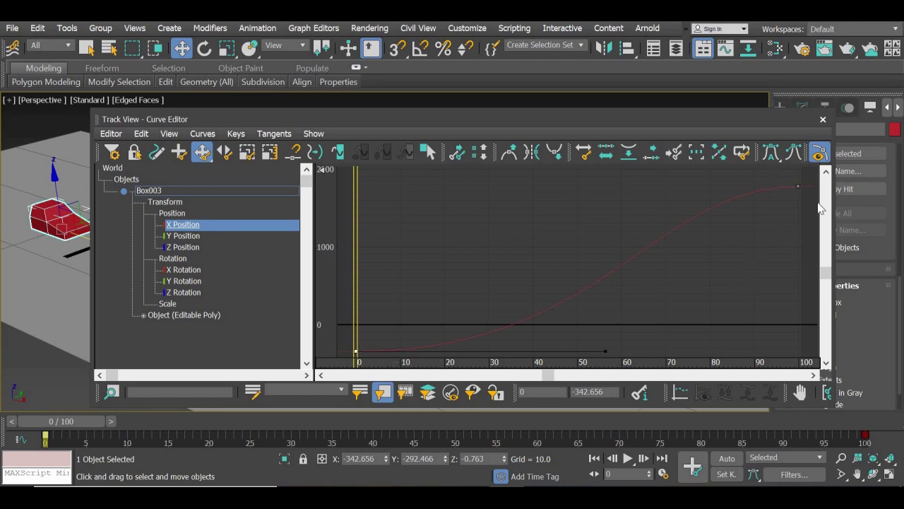
mouse_move(676, 198)
mouse_down()
mouse_move(653, 186)
mouse_move(678, 261)
mouse_up()
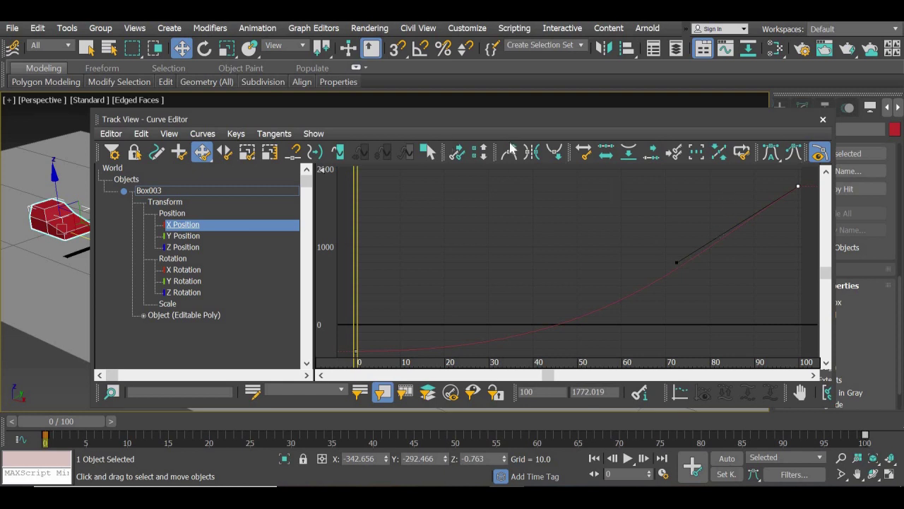
Step: Close the Curve Editor and scrub the timeline to preview the cars' motion
click(823, 119)
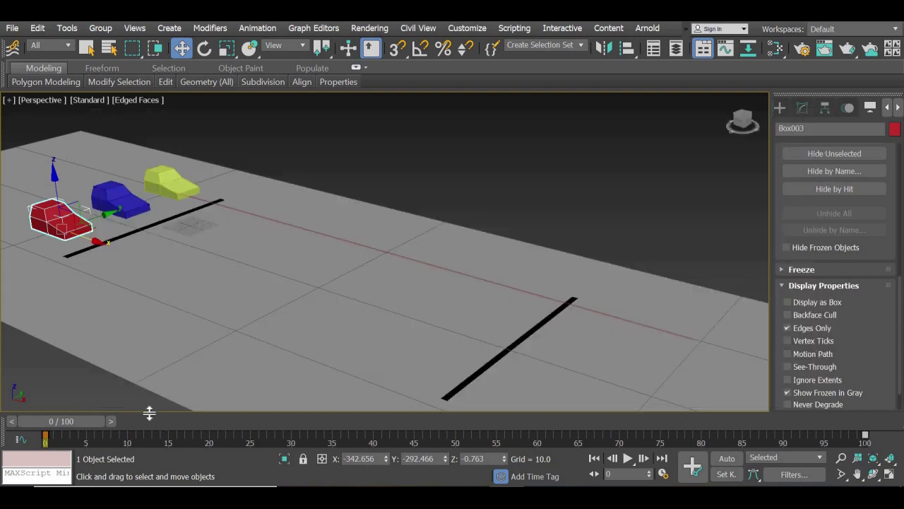
mouse_move(100, 420)
mouse_down()
mouse_move(587, 462)
mouse_move(667, 482)
mouse_move(610, 486)
mouse_up()
mouse_move(558, 421)
mouse_down()
mouse_move(304, 421)
mouse_move(838, 421)
mouse_up()
key(w)
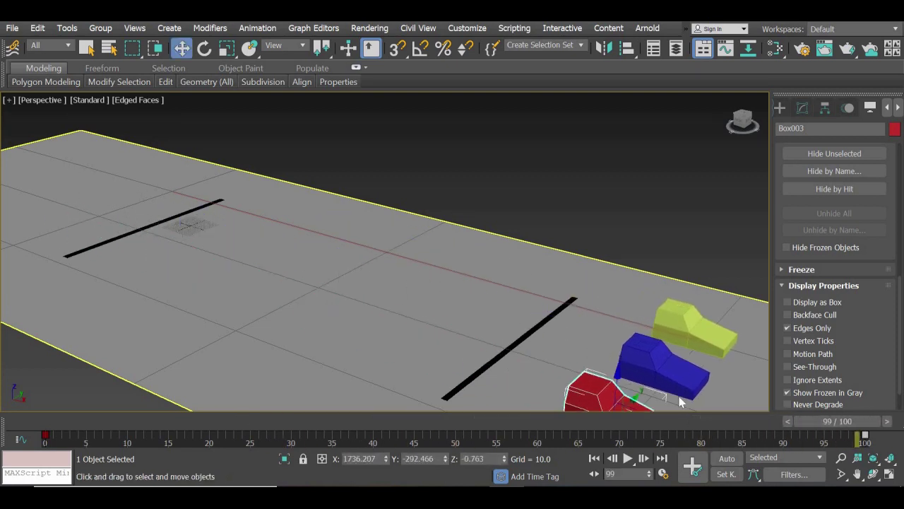
scroll(502, 235, down, 3)
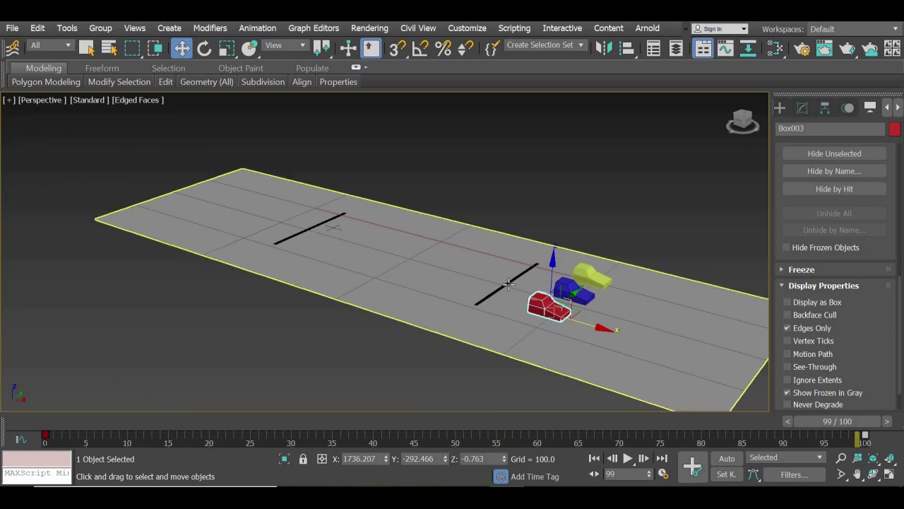
scroll(508, 283, up, 2)
scroll(507, 284, up, 2)
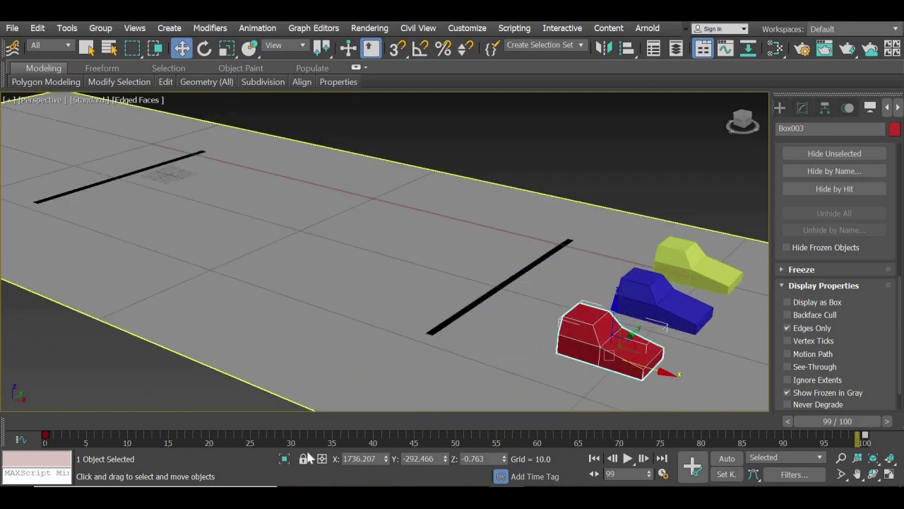
Step: Play the race, scrub through it to compare car positions, then select the yellow car
key(slash)
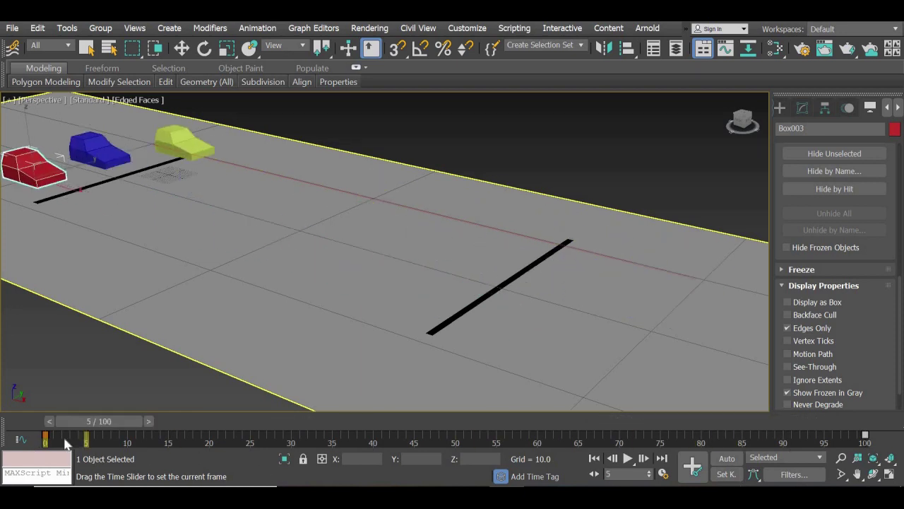
drag(92, 432, 291, 438)
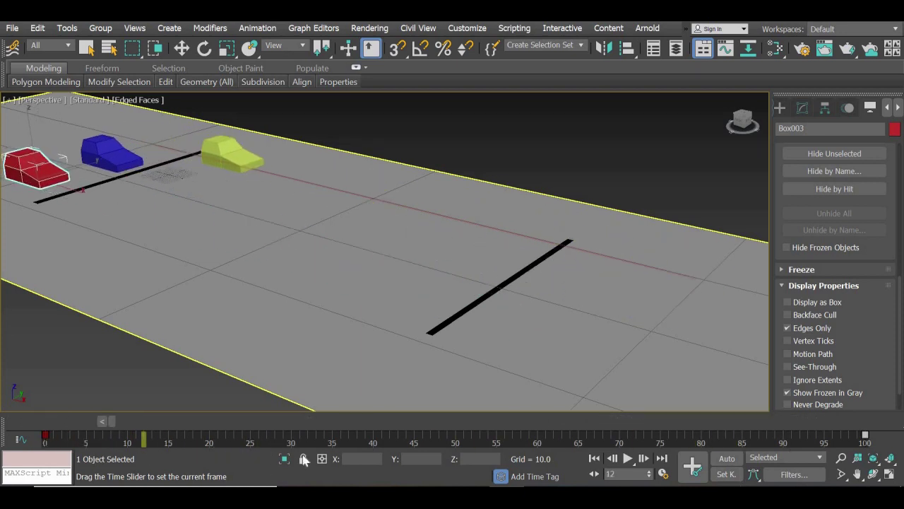
drag(366, 457, 507, 459)
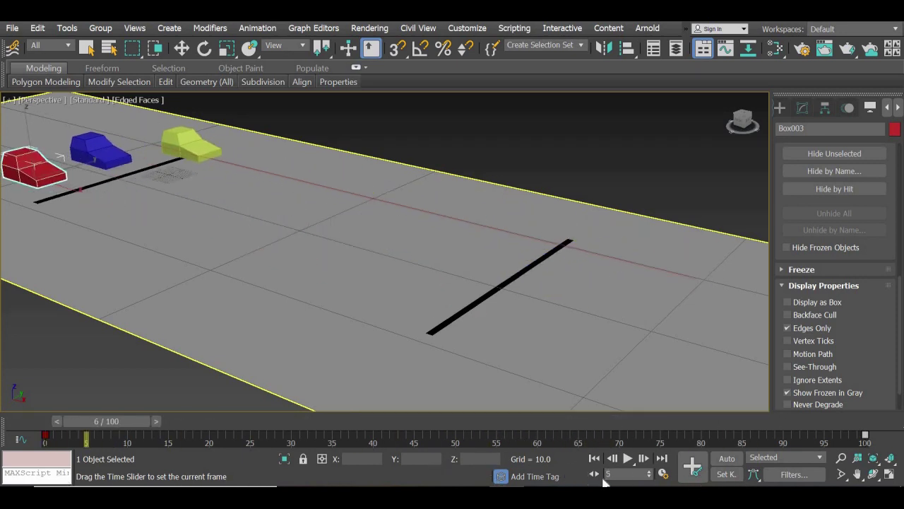
drag(85, 439, 209, 439)
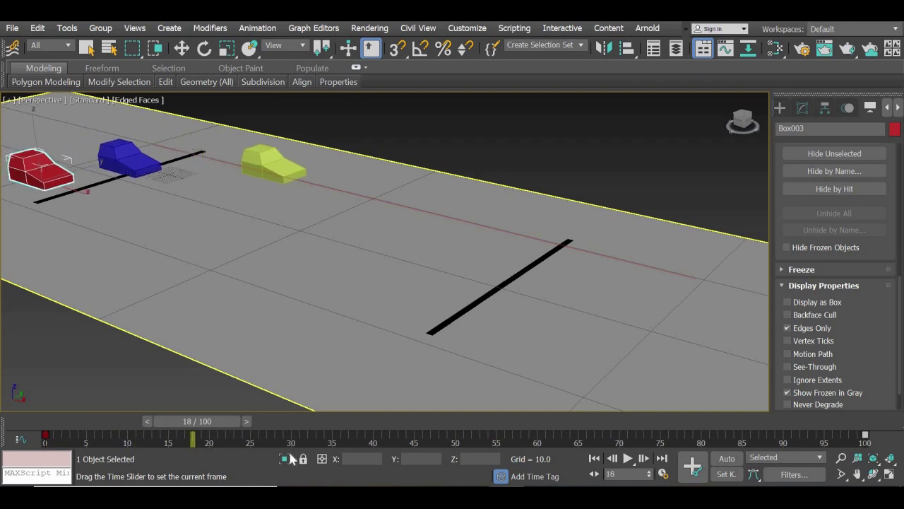
mouse_move(305, 459)
mouse_down()
mouse_move(365, 456)
mouse_move(565, 481)
mouse_move(758, 439)
mouse_up()
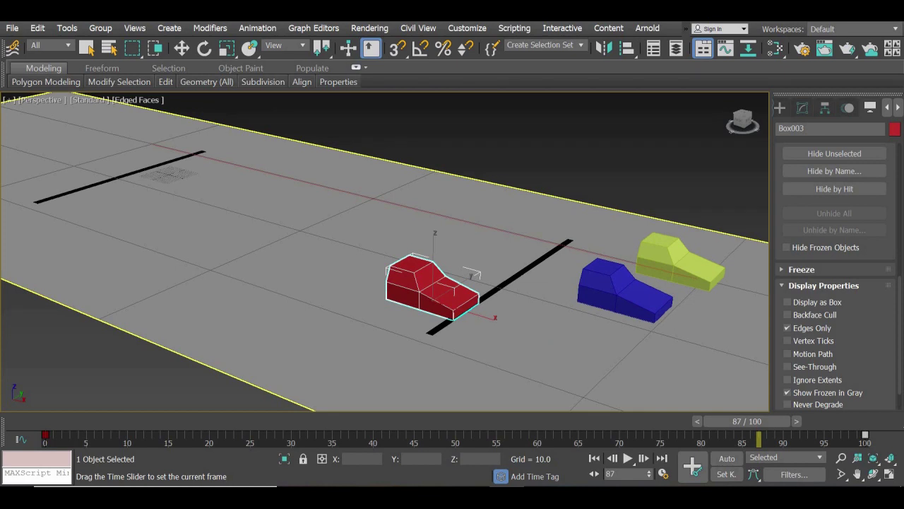
drag(758, 440, 750, 440)
key(w)
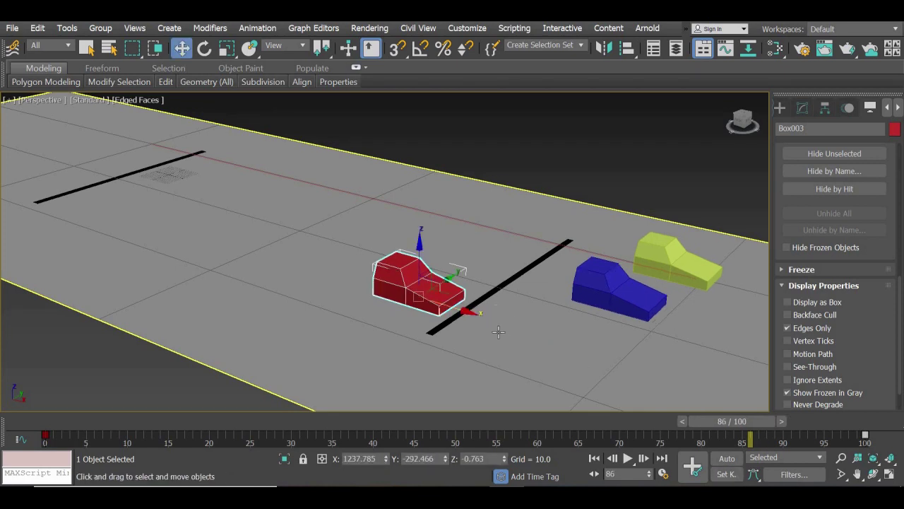
click(667, 257)
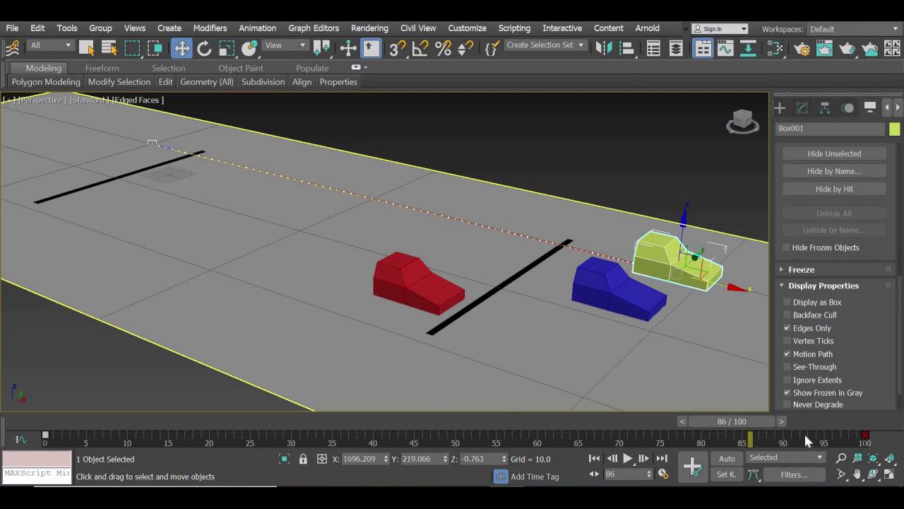
Step: Set the animation End Time to 200 frames in Time Configuration
click(664, 476)
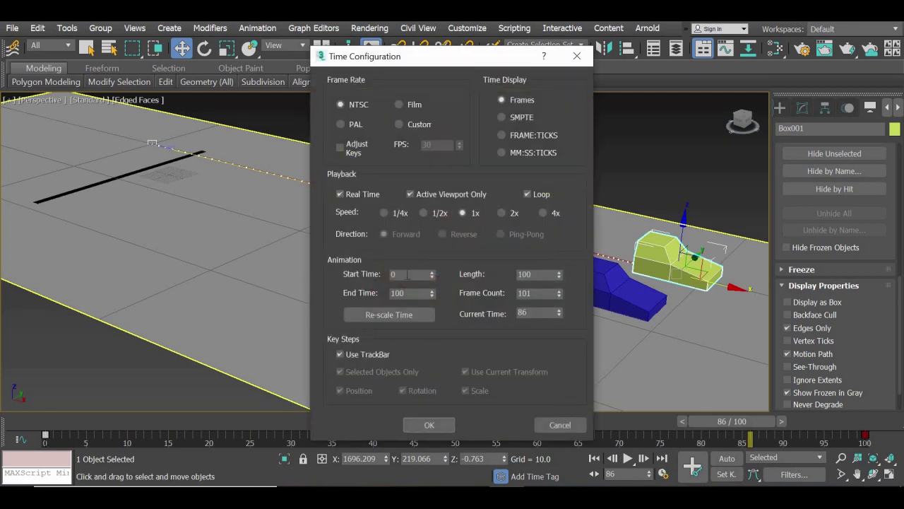
click(401, 274)
key(Tab)
text(200)
click(429, 426)
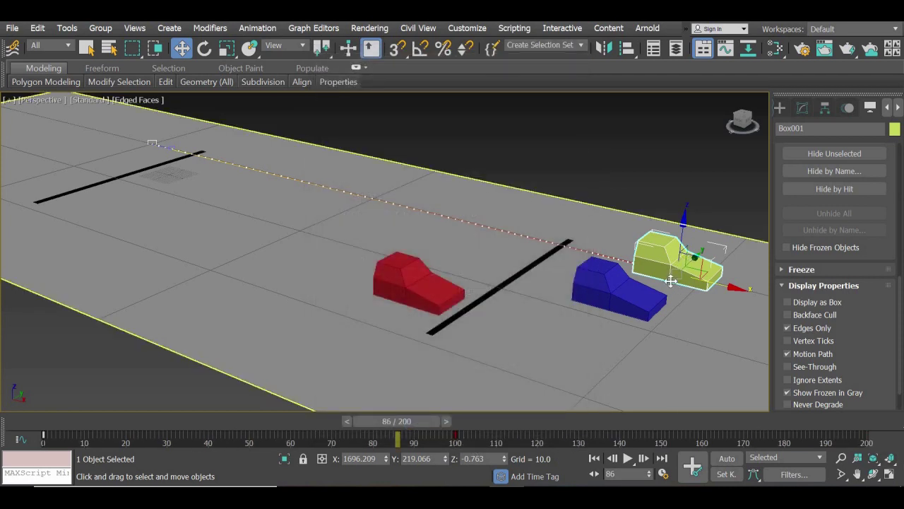
Step: Drag the yellow car's finish key on the trackbar to about frame 160 and check its pace
drag(454, 439, 608, 439)
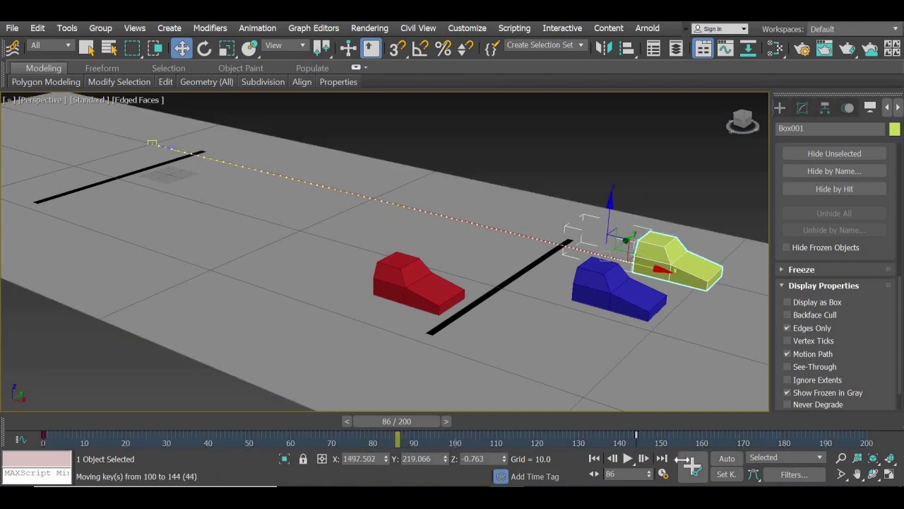
drag(639, 458, 698, 463)
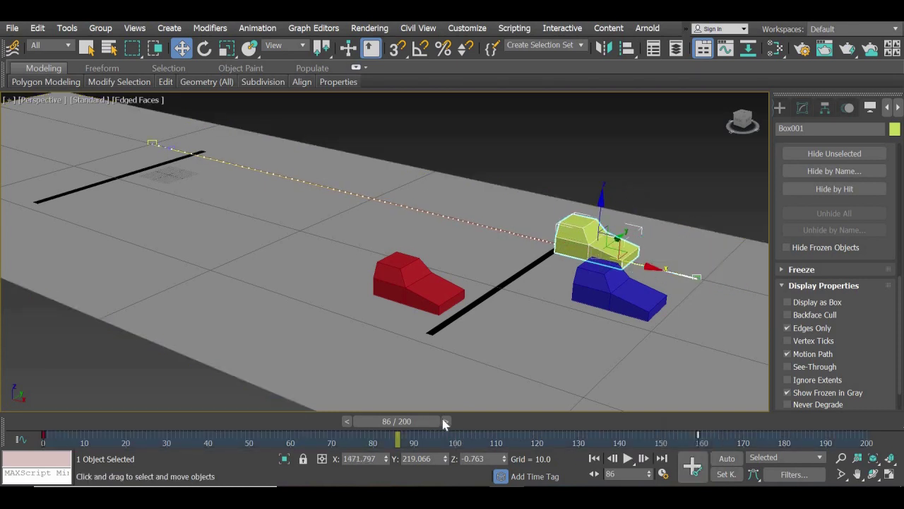
drag(433, 422, 479, 424)
mouse_move(351, 422)
mouse_down()
mouse_move(131, 420)
mouse_move(385, 421)
mouse_move(94, 416)
mouse_move(424, 424)
mouse_move(173, 415)
mouse_move(347, 433)
mouse_up()
key(comma)
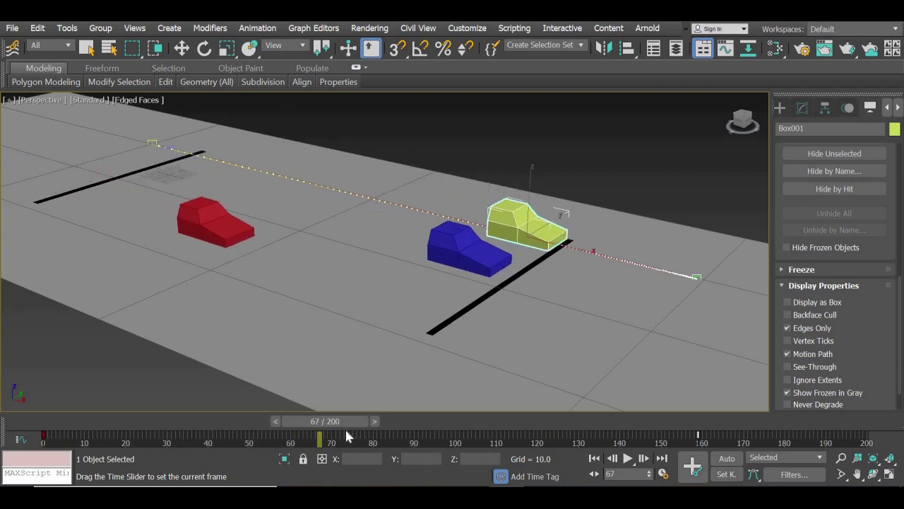
Step: Move the red car's finish key earlier to about frame 71 and scrub to verify
key(w)
click(208, 212)
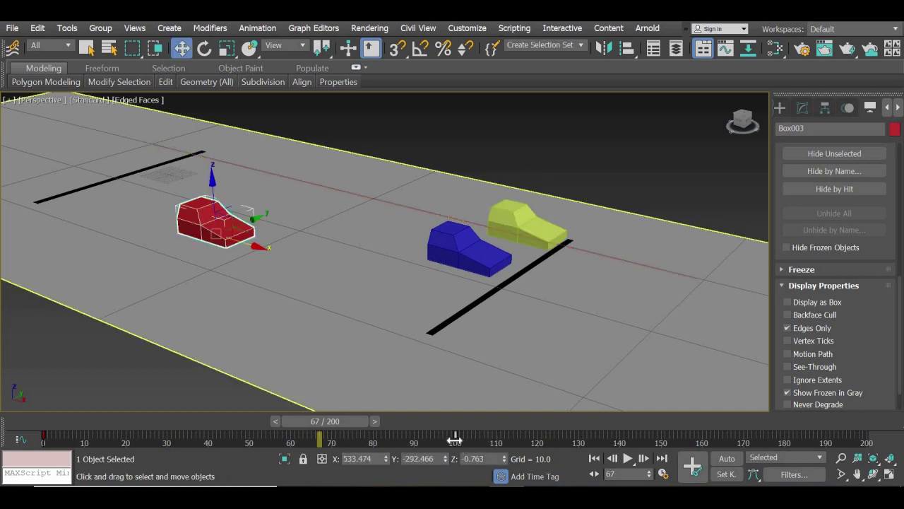
drag(455, 439, 419, 439)
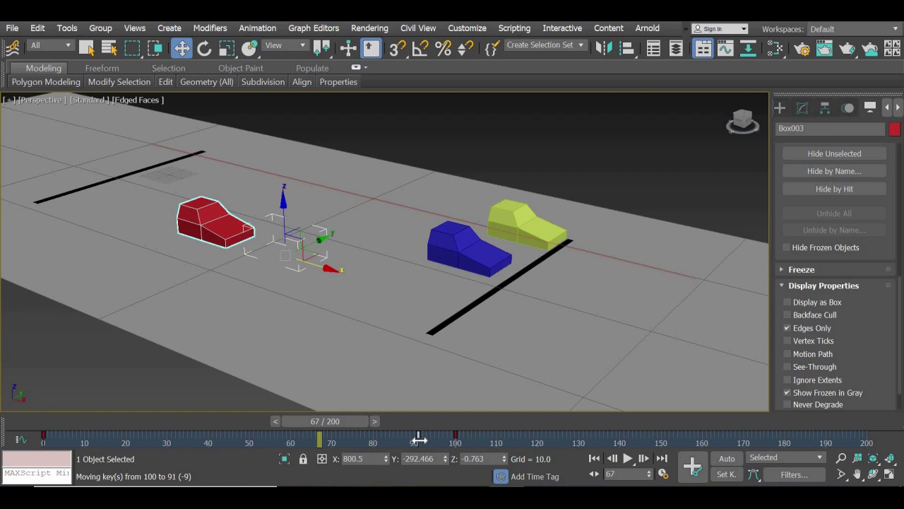
drag(410, 439, 393, 439)
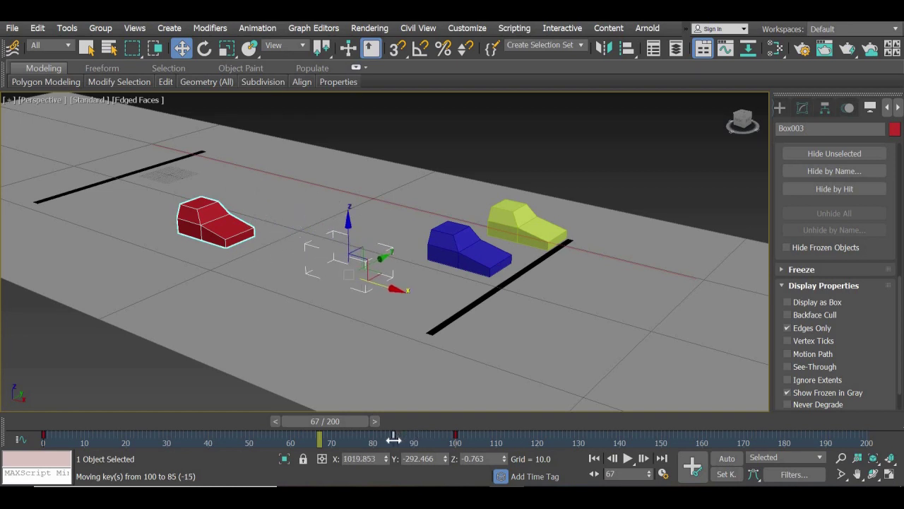
key(ctrl+z)
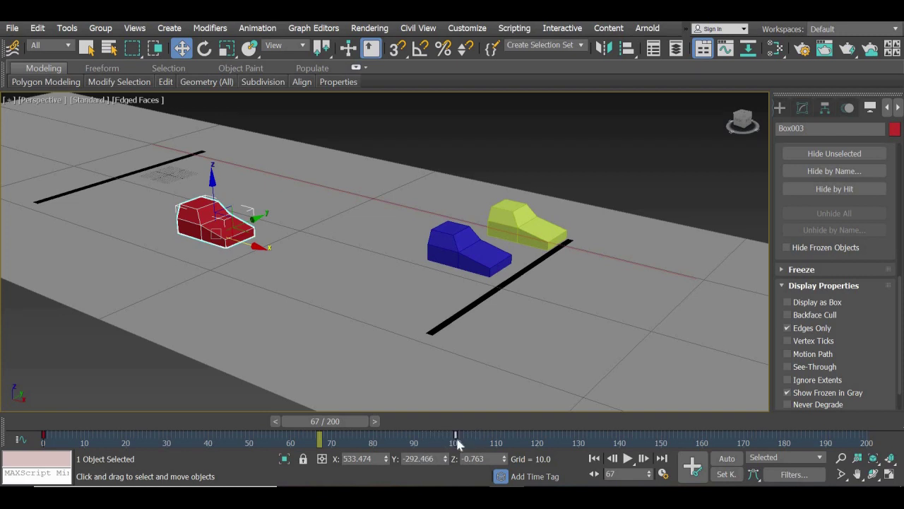
mouse_move(455, 438)
mouse_down()
mouse_move(368, 444)
mouse_move(309, 427)
mouse_up()
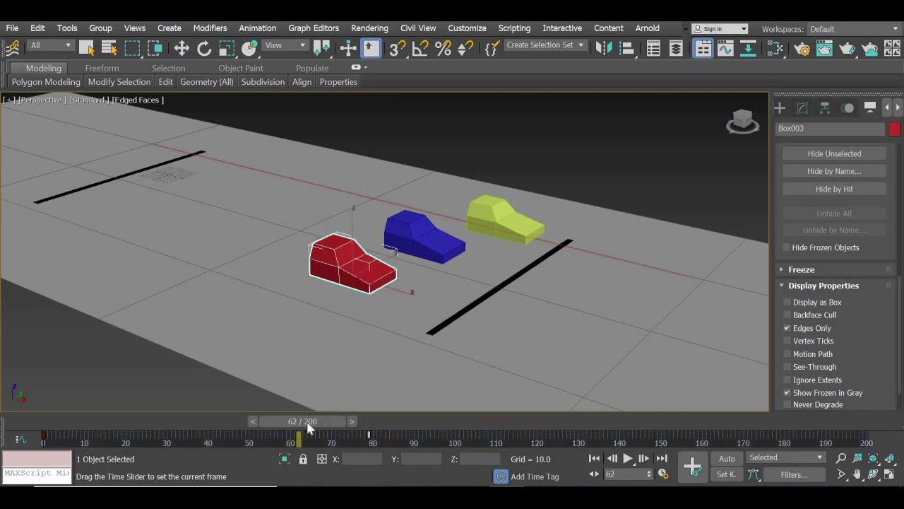
key(w)
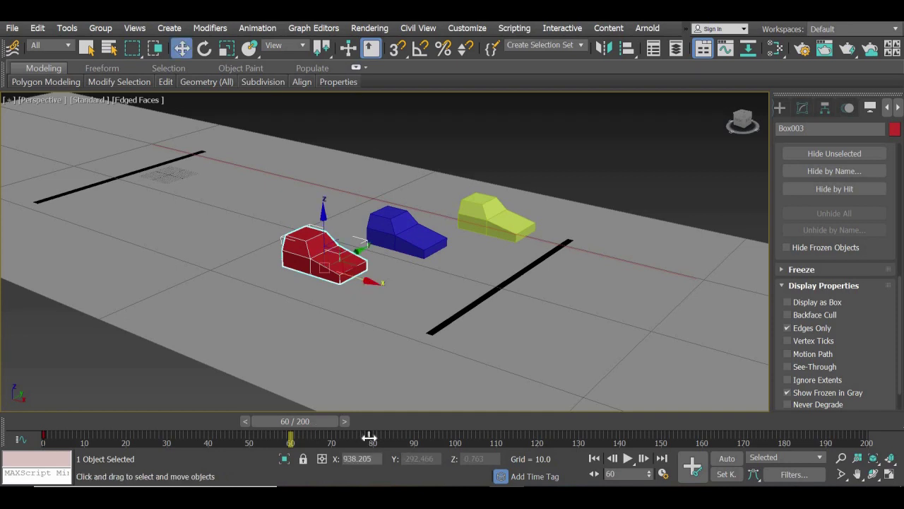
mouse_move(369, 444)
mouse_down()
mouse_move(317, 443)
mouse_move(336, 443)
mouse_up()
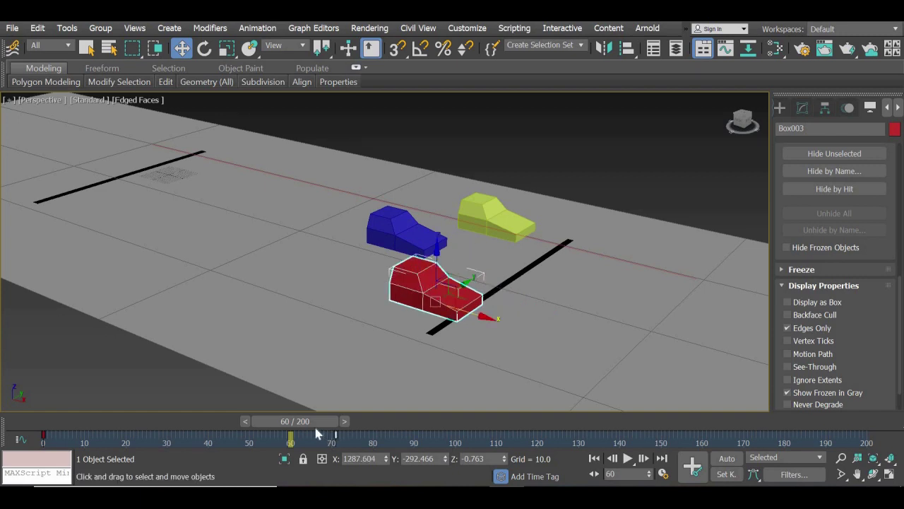
mouse_move(278, 427)
mouse_down()
mouse_move(44, 426)
mouse_move(105, 427)
mouse_up()
mouse_move(199, 429)
mouse_down()
mouse_move(472, 440)
mouse_move(307, 463)
mouse_move(342, 464)
mouse_up()
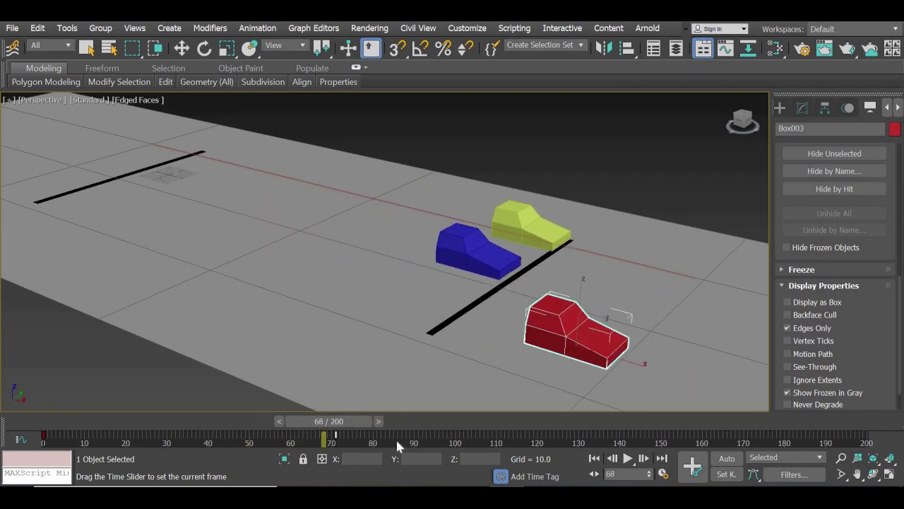
key(w)
click(531, 215)
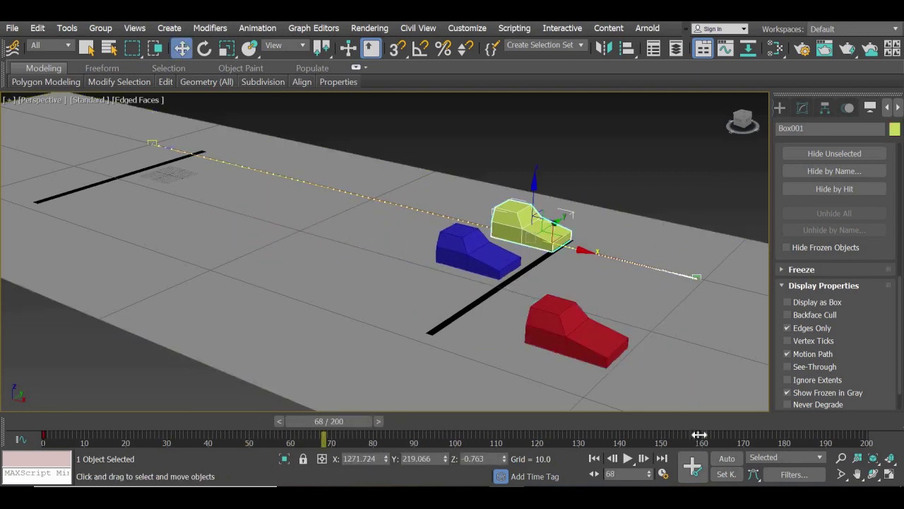
drag(700, 438, 863, 443)
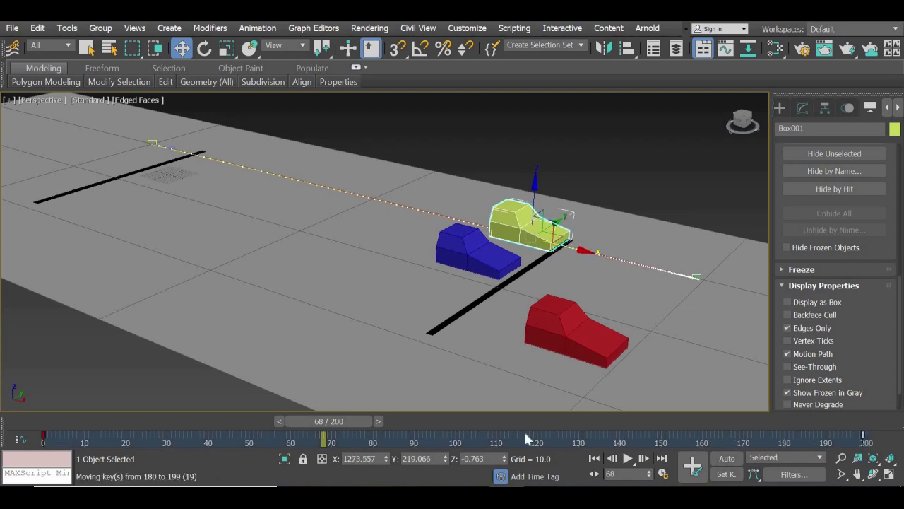
drag(338, 426, 344, 432)
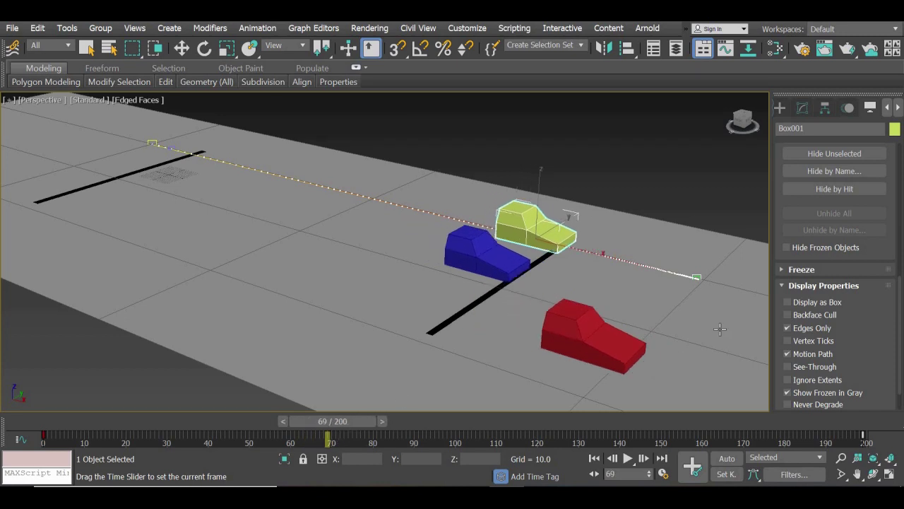
key(w)
mouse_move(341, 428)
mouse_down()
mouse_move(861, 430)
mouse_move(853, 432)
mouse_up()
key(w)
click(645, 460)
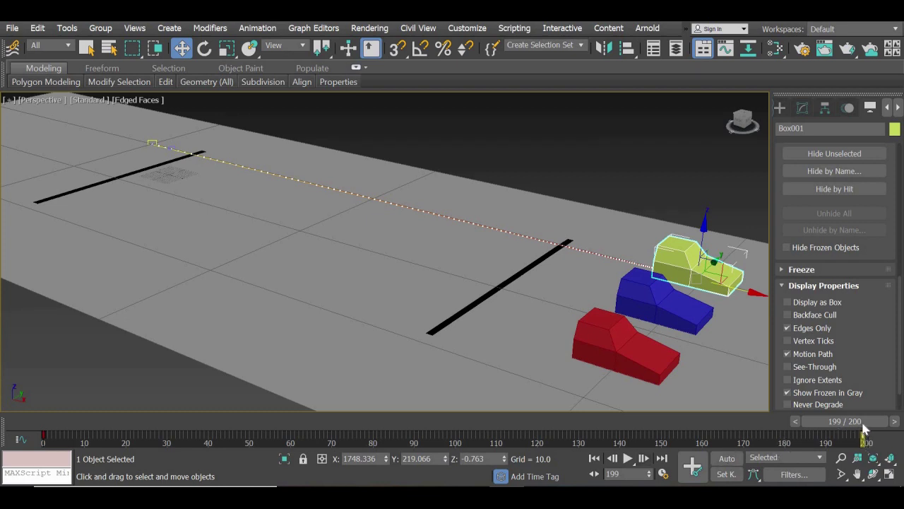
drag(864, 429, 736, 423)
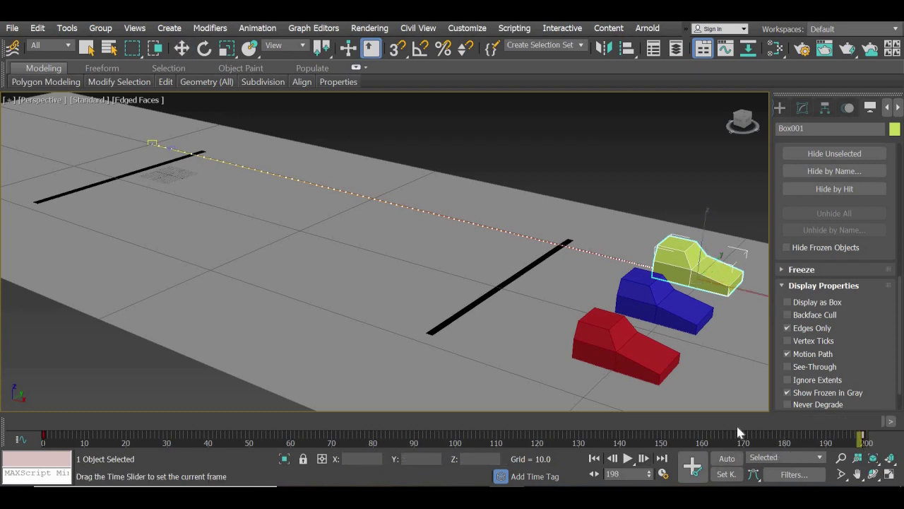
click(645, 460)
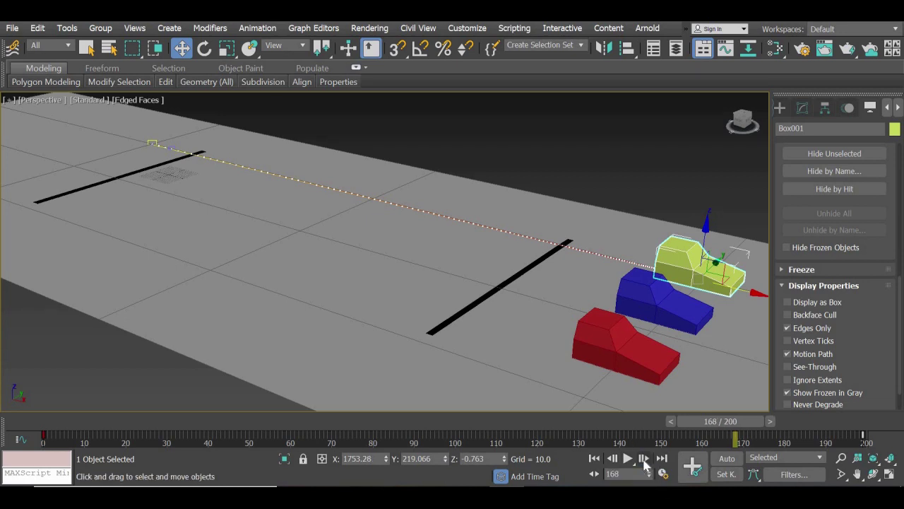
click(663, 460)
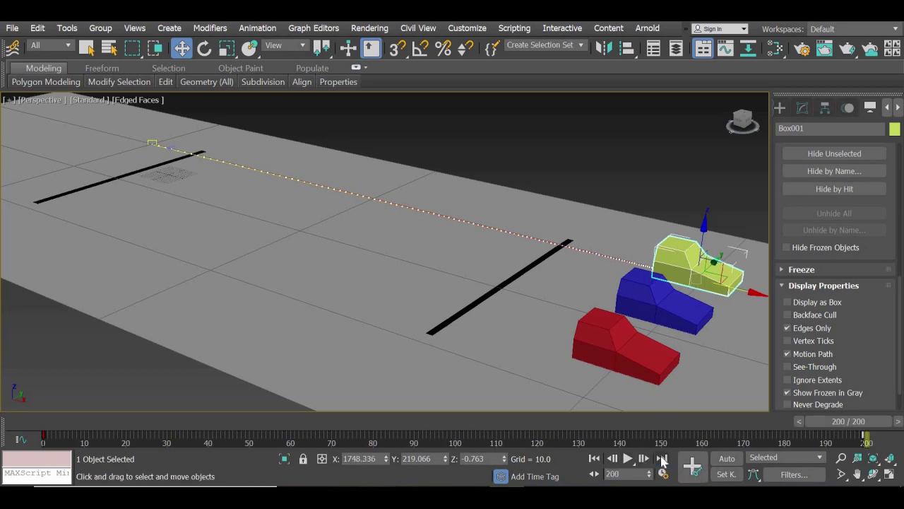
click(612, 459)
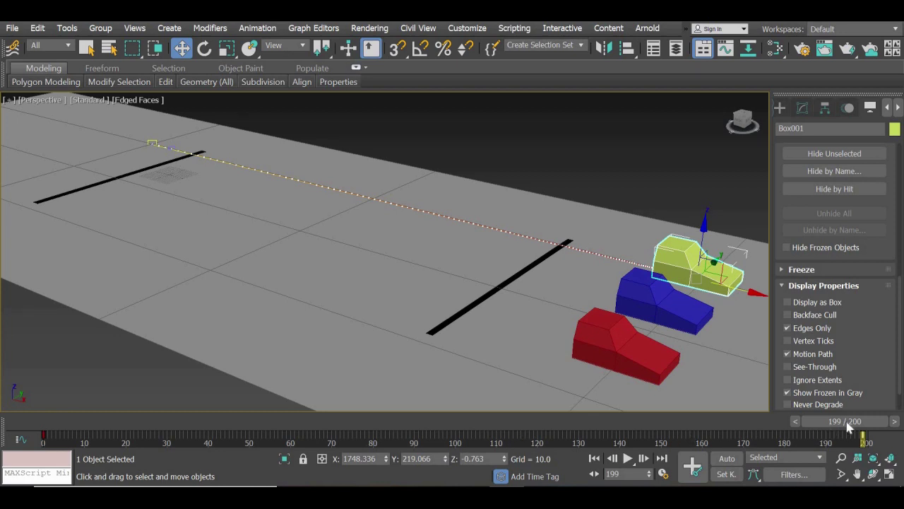
drag(843, 426, 330, 429)
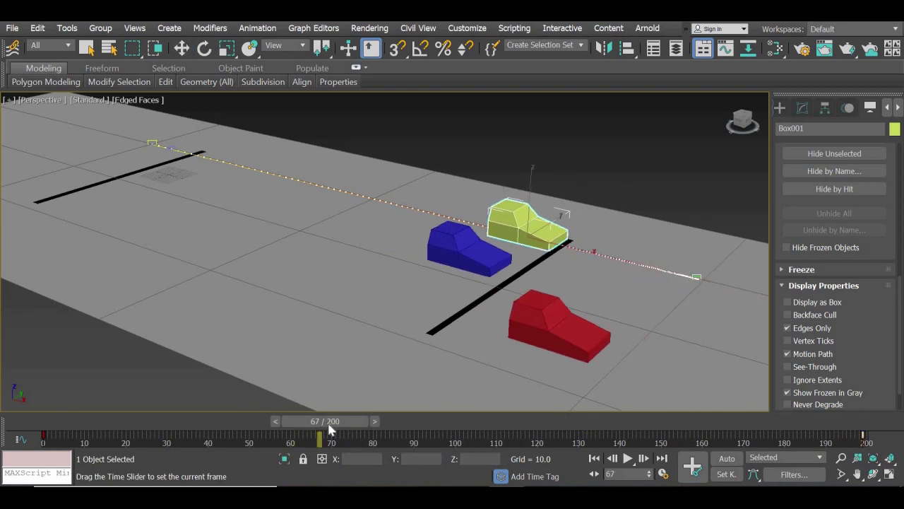
key(w)
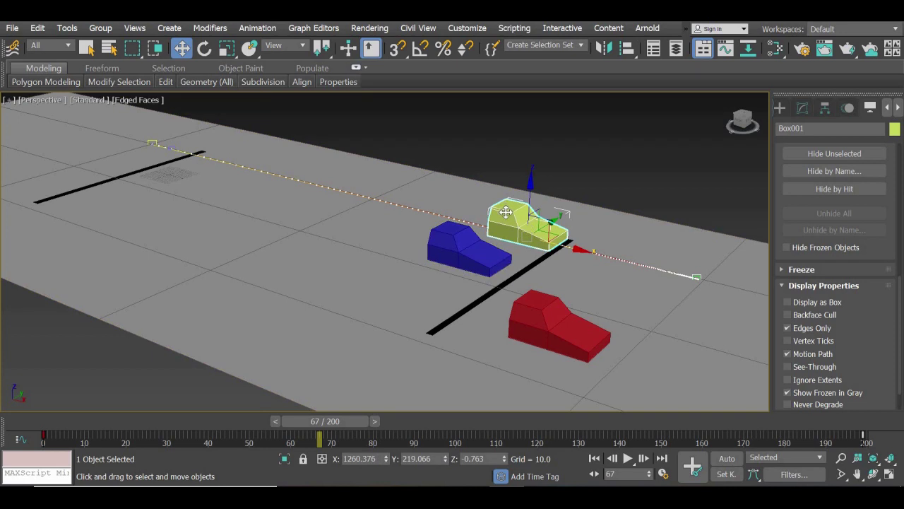
Step: In the Curve Editor, slide the yellow car's X Position end key to a later frame
click(316, 28)
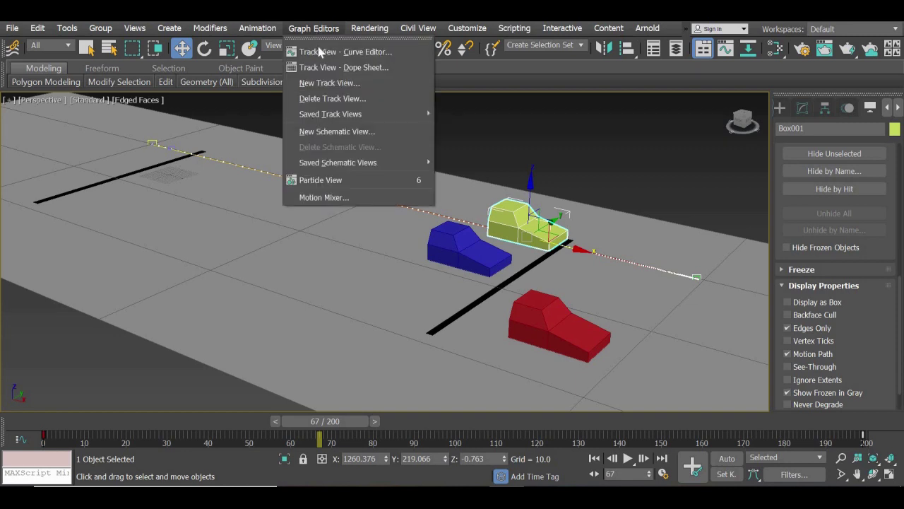
click(360, 51)
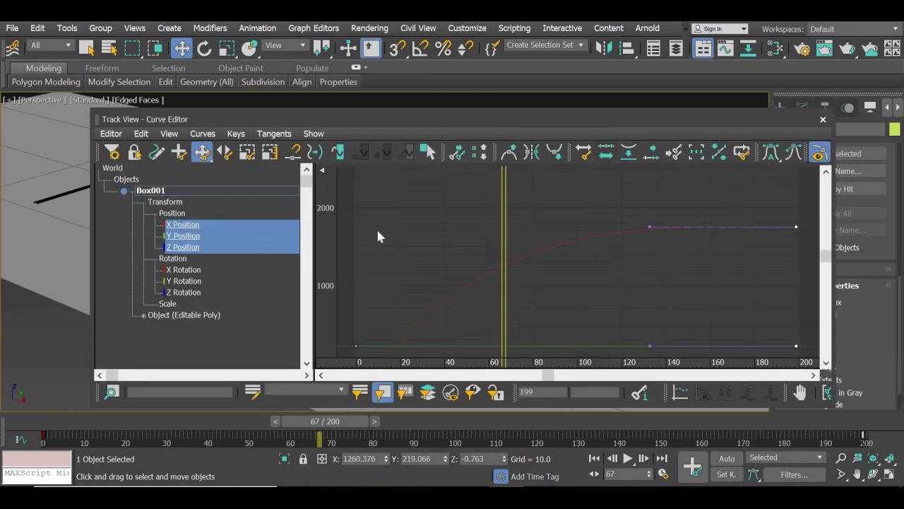
drag(622, 120, 263, 216)
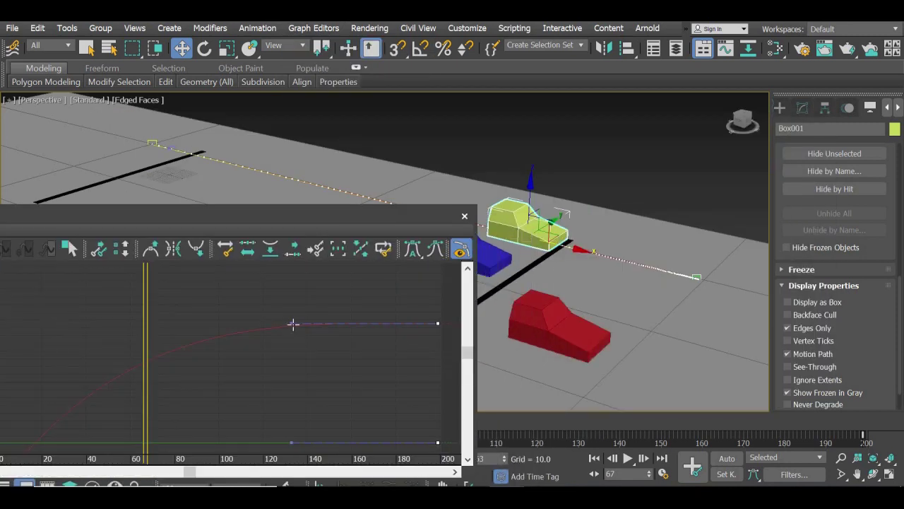
drag(291, 323, 215, 323)
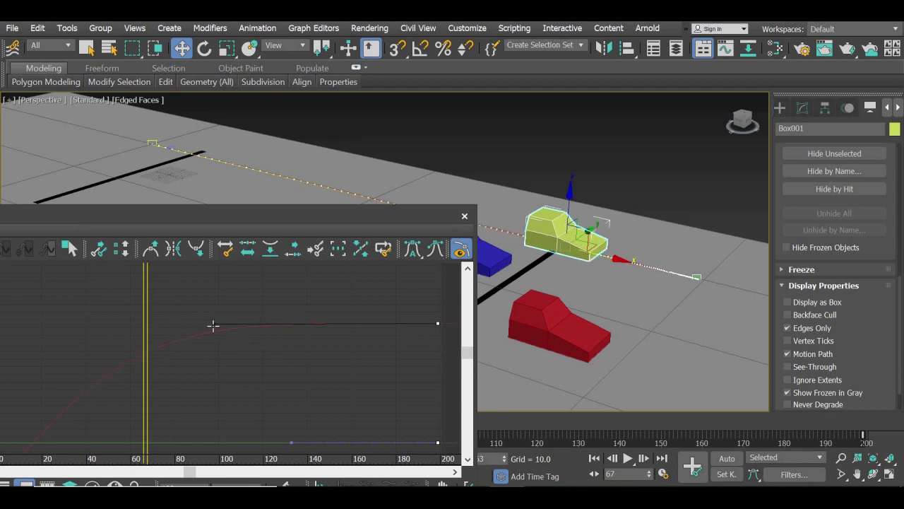
drag(198, 325, 197, 324)
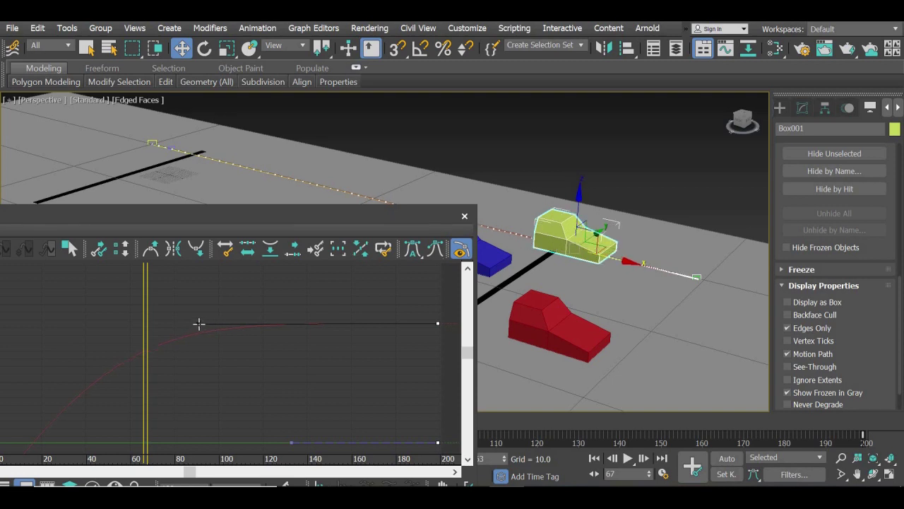
drag(280, 214, 182, 115)
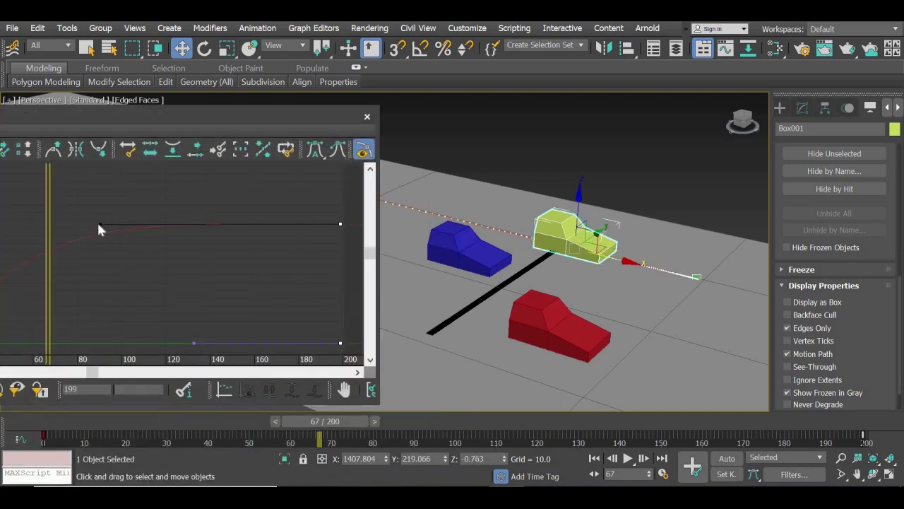
drag(107, 224, 212, 226)
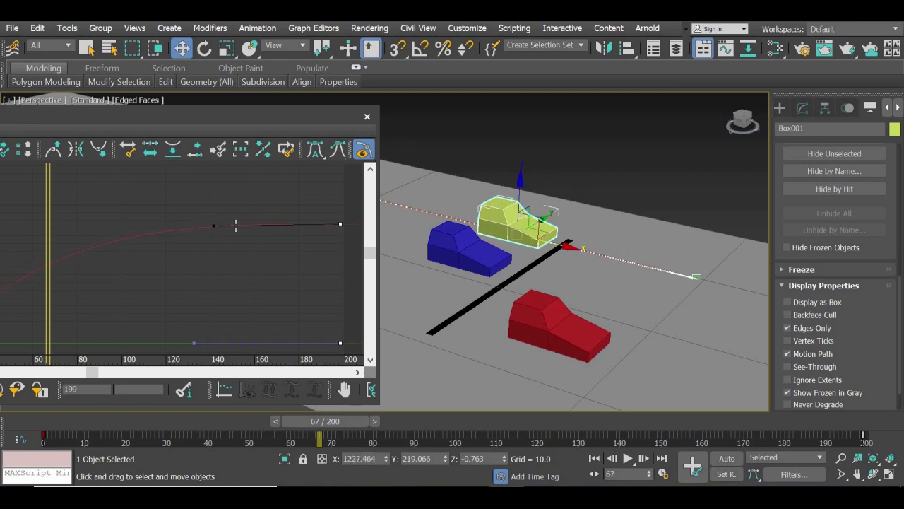
drag(236, 225, 258, 224)
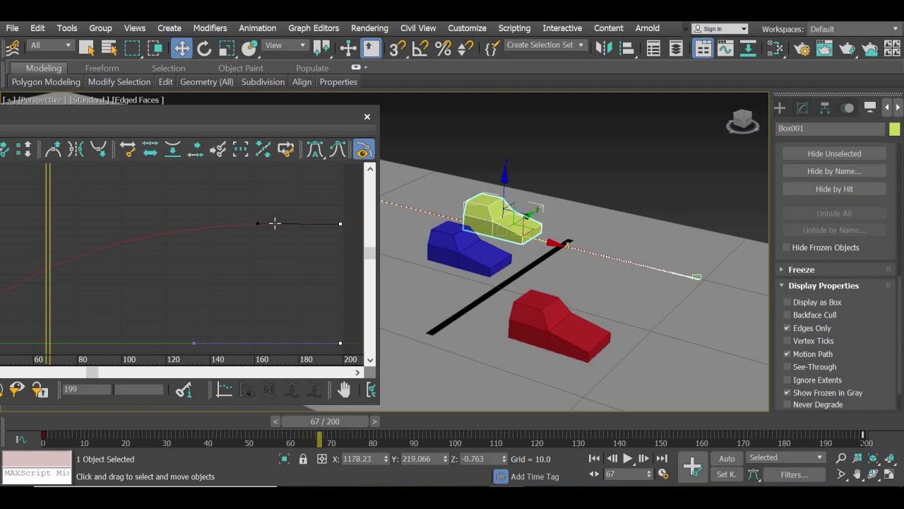
drag(275, 223, 276, 223)
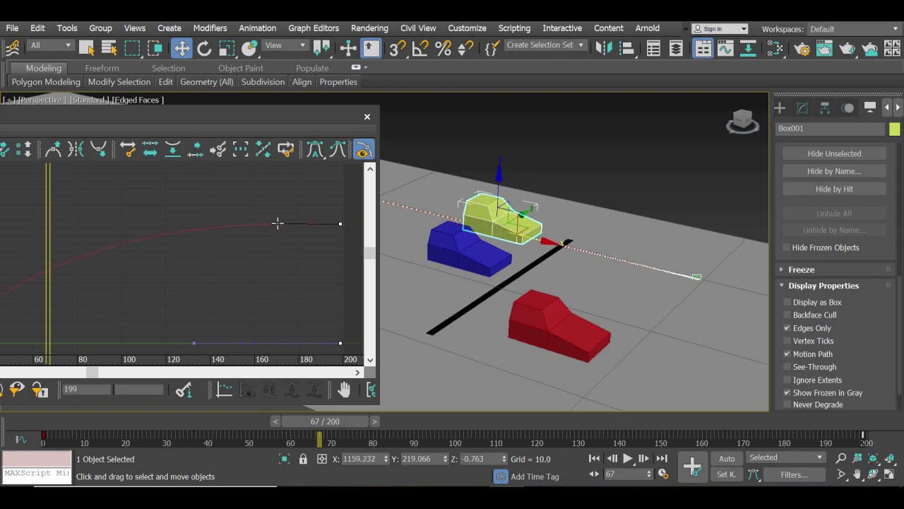
click(367, 120)
click(70, 418)
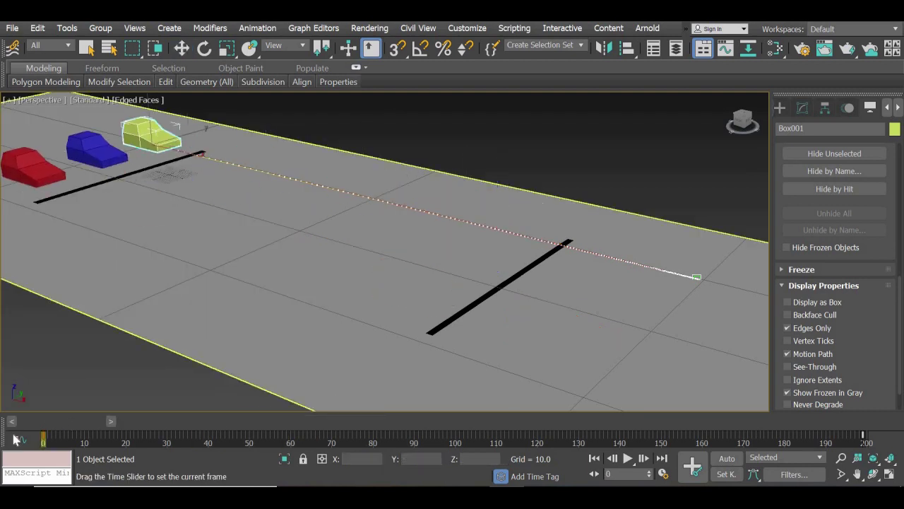
mouse_move(91, 427)
mouse_down()
mouse_move(404, 433)
mouse_move(32, 431)
mouse_up()
mouse_move(115, 400)
mouse_down()
mouse_move(355, 400)
mouse_move(59, 397)
mouse_move(106, 399)
mouse_up()
drag(332, 405, 362, 399)
key(w)
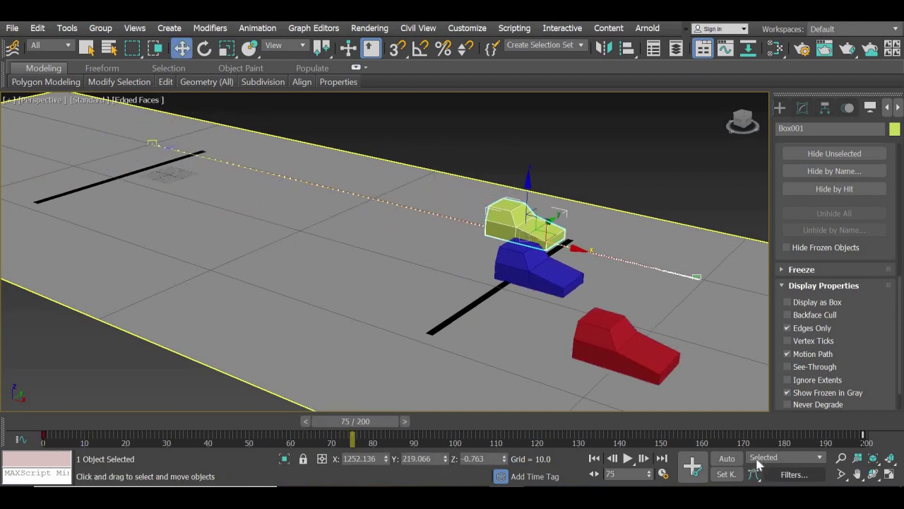
mouse_move(367, 422)
mouse_down()
mouse_move(316, 423)
mouse_move(345, 429)
mouse_up()
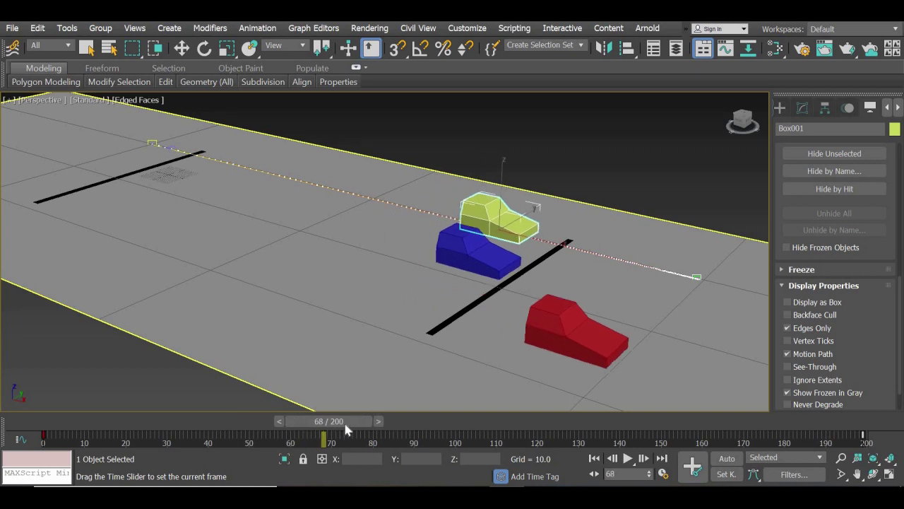
drag(412, 428, 414, 429)
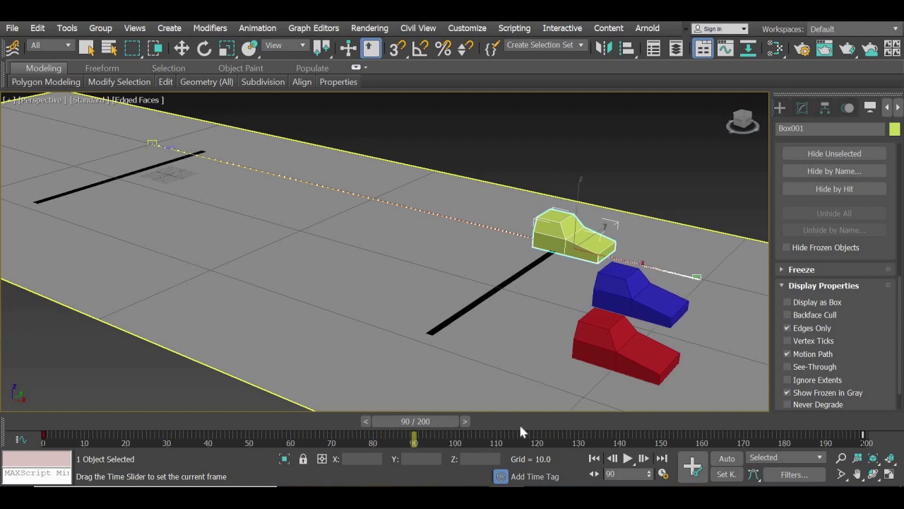
Step: Confirm a 90-frame End Time, then rewind and play the race
key(w)
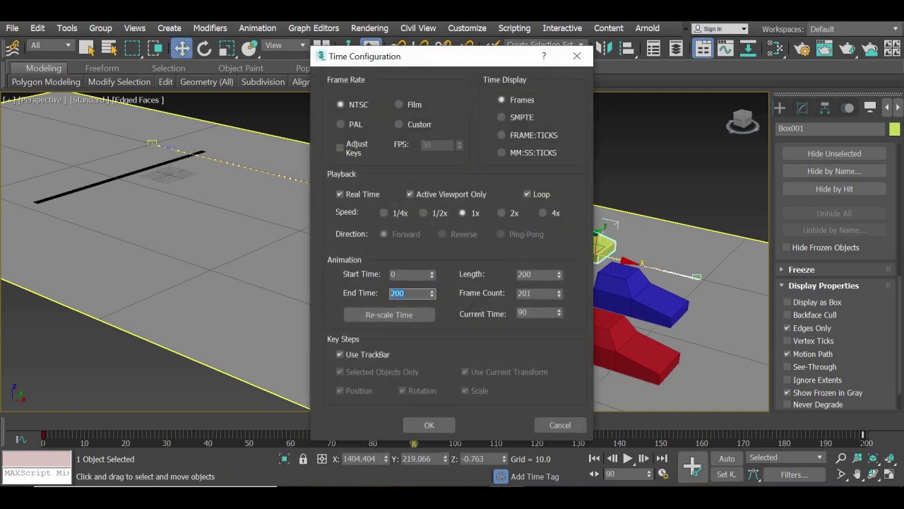
text(90)
key(Return)
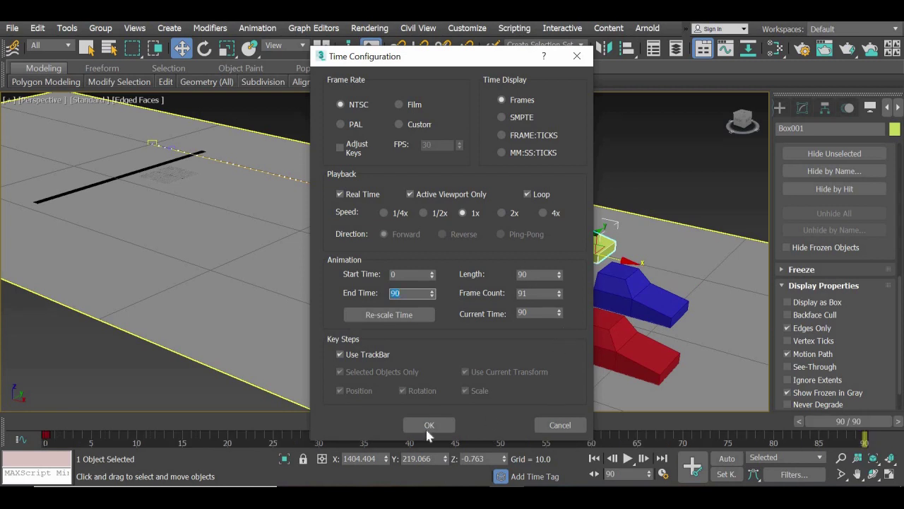
click(428, 425)
click(50, 422)
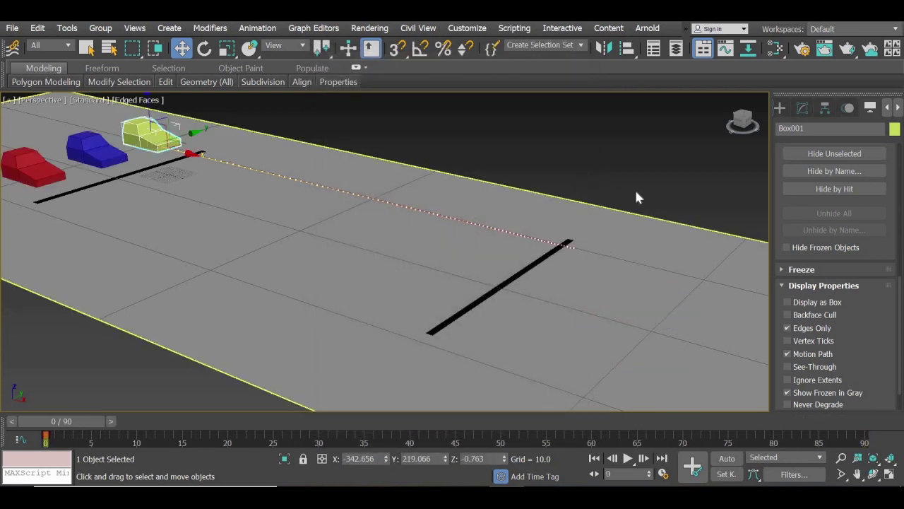
click(640, 223)
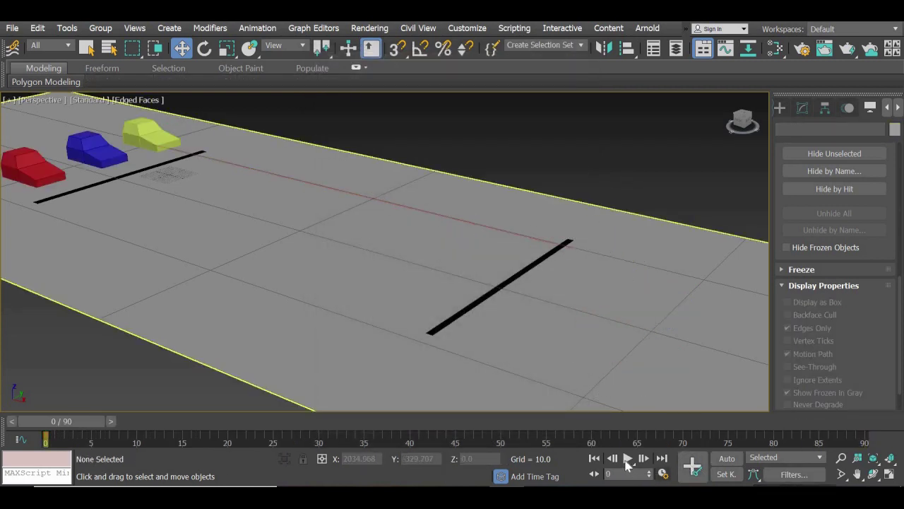
click(627, 460)
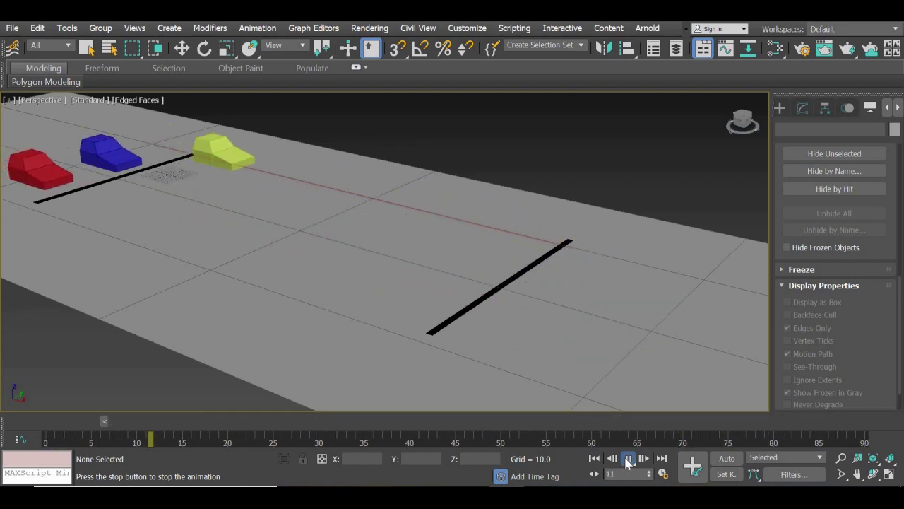
click(628, 459)
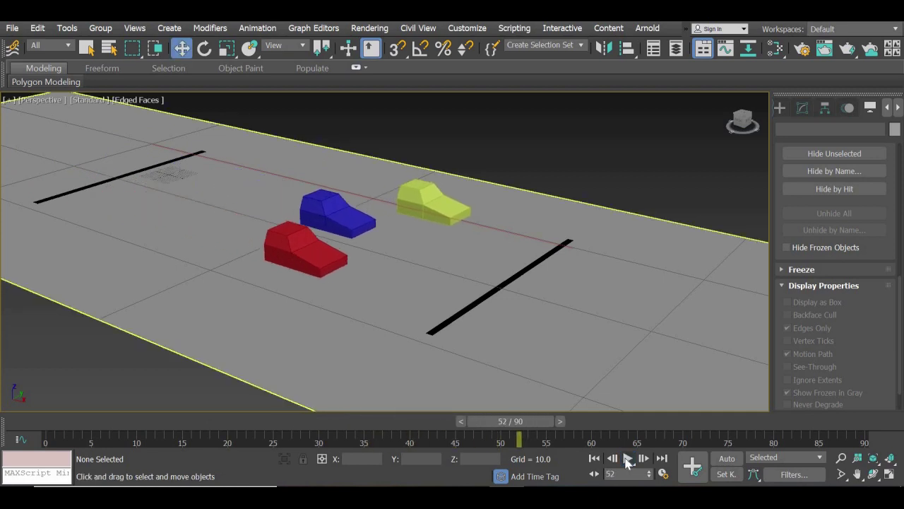
Step: Select the yellow car and scrub the race, ending at frame 72 to check positions
click(465, 219)
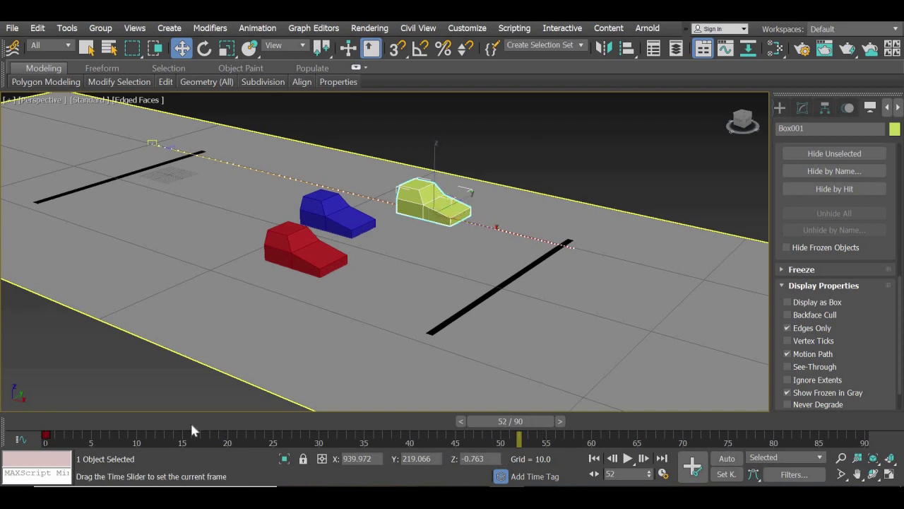
mouse_move(192, 430)
mouse_down()
mouse_move(85, 431)
mouse_move(622, 433)
mouse_move(727, 456)
mouse_up()
mouse_move(583, 432)
mouse_down()
mouse_move(117, 431)
mouse_move(591, 432)
mouse_up()
mouse_move(364, 452)
mouse_down()
mouse_move(94, 441)
mouse_move(661, 458)
mouse_move(93, 434)
mouse_move(728, 458)
mouse_move(69, 421)
mouse_up()
drag(508, 413, 437, 438)
click(722, 424)
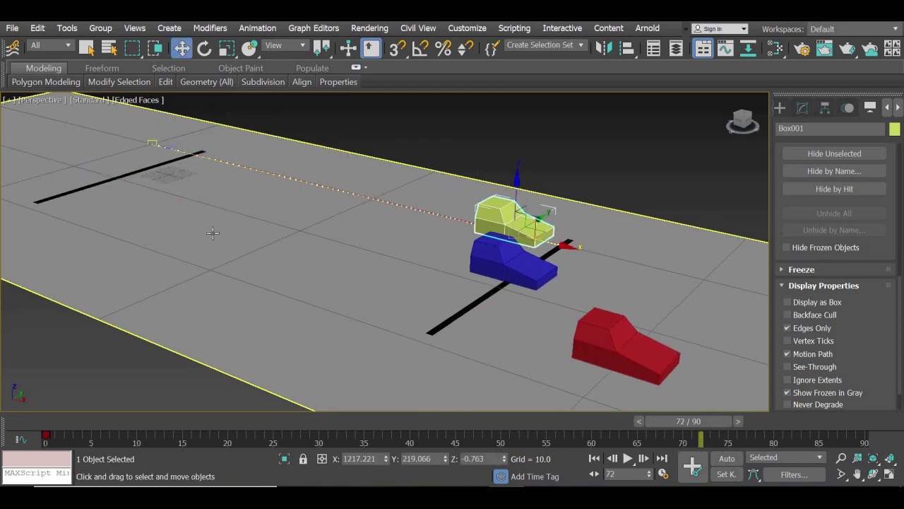